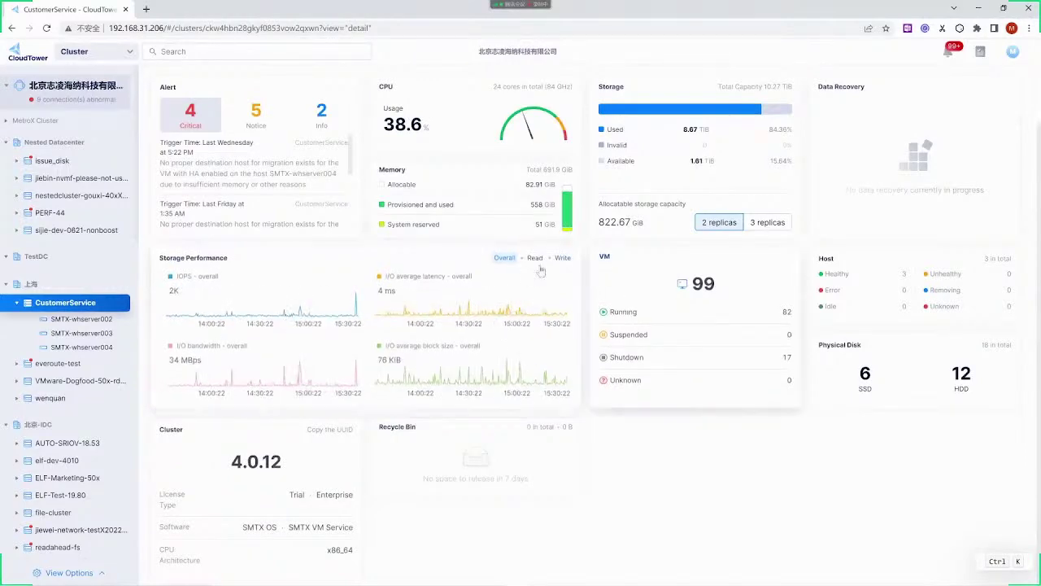
Find SMTX-whserver002 under CustomerService in the sidebar tree and open its host page
scroll(79, 276, "down", 10)
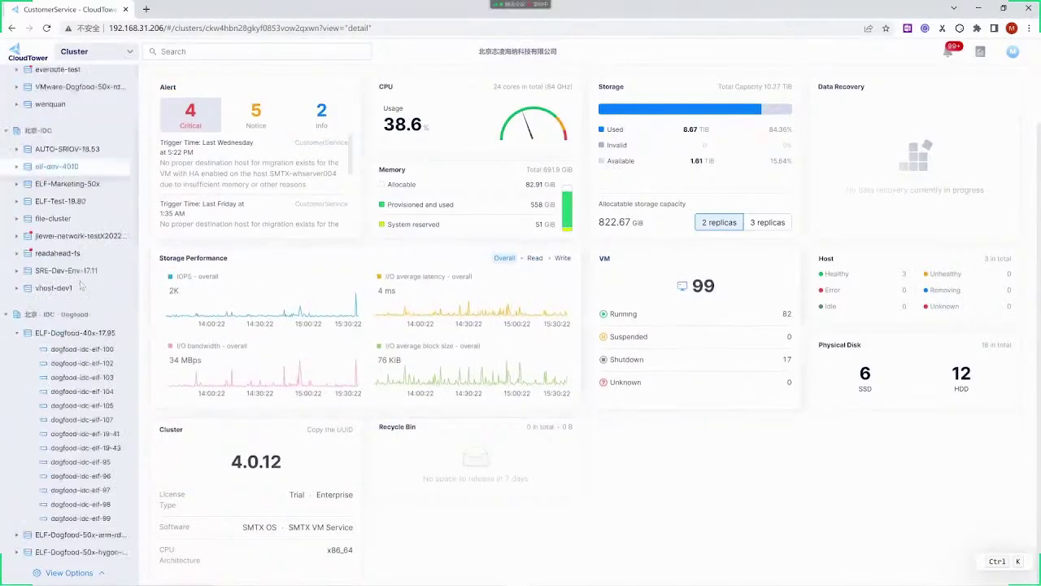
scroll(80, 276, "down", 1)
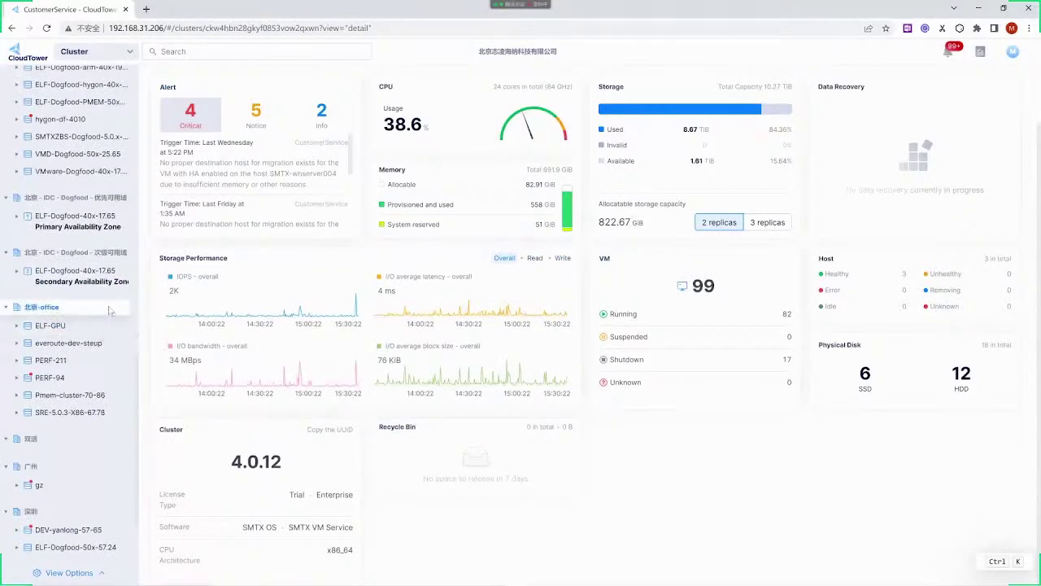
scroll(103, 281, "up", 8)
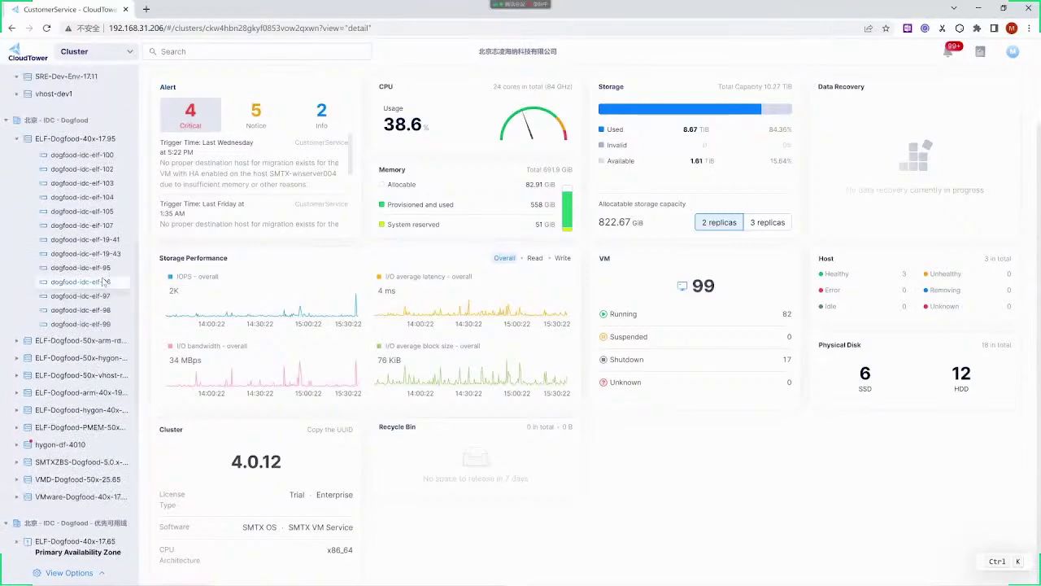
scroll(104, 281, "down", 3)
scroll(103, 301, "up", 7)
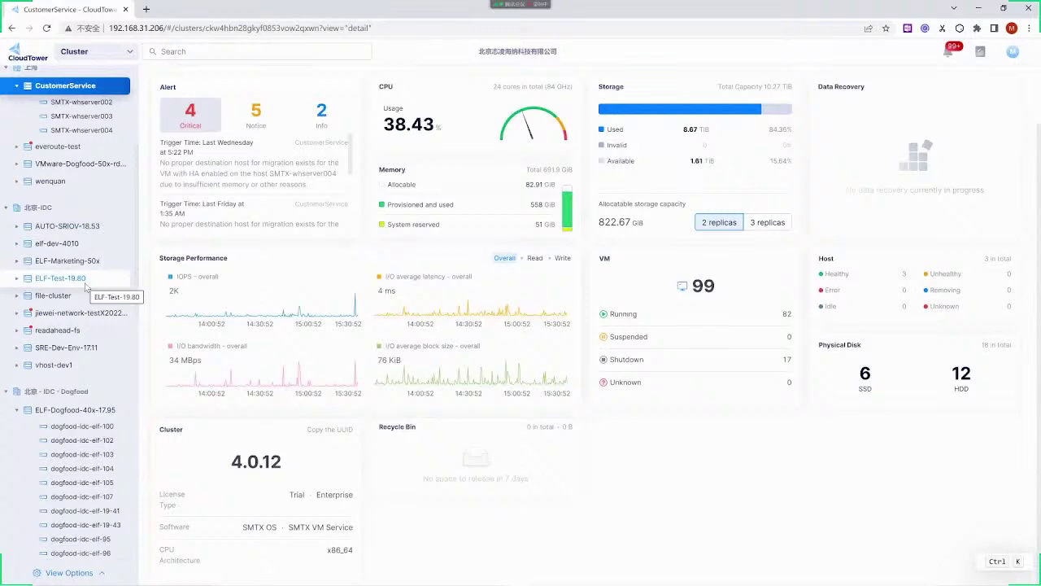
scroll(67, 318, "up", 2)
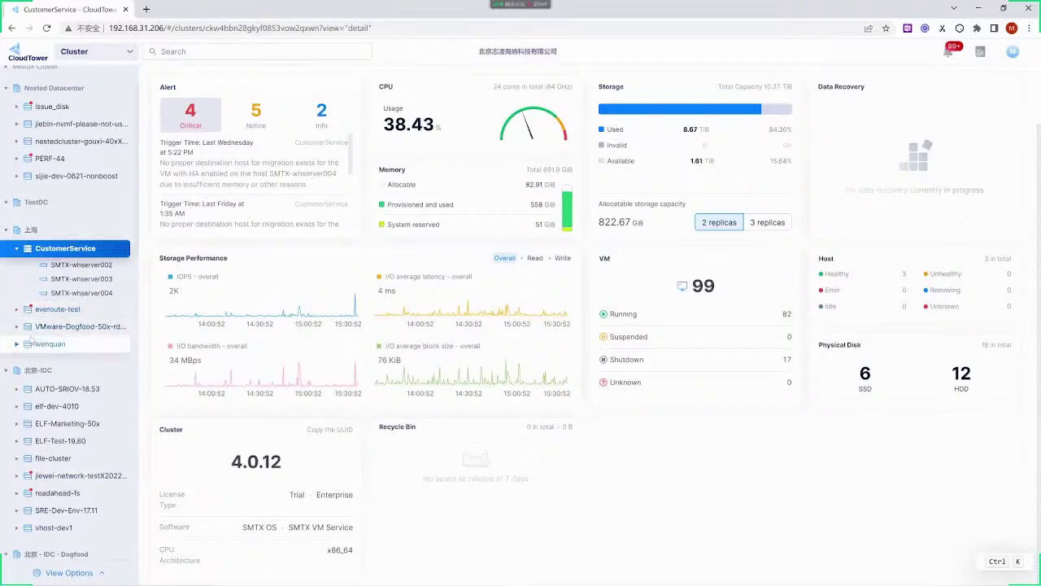
scroll(33, 341, "up", 1)
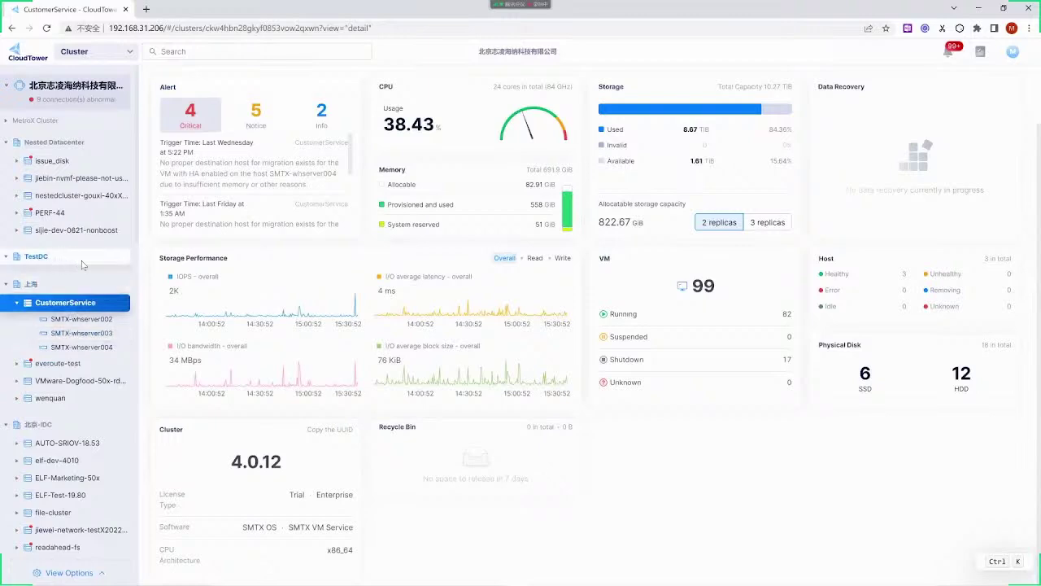
scroll(82, 265, "down", 4)
scroll(106, 235, "up", 4)
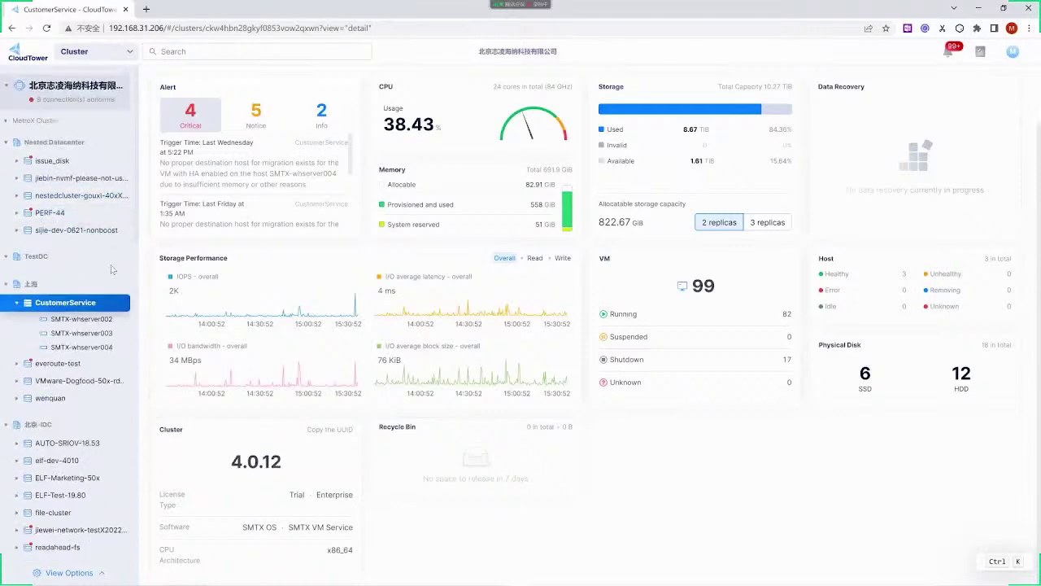
left_click(92, 322)
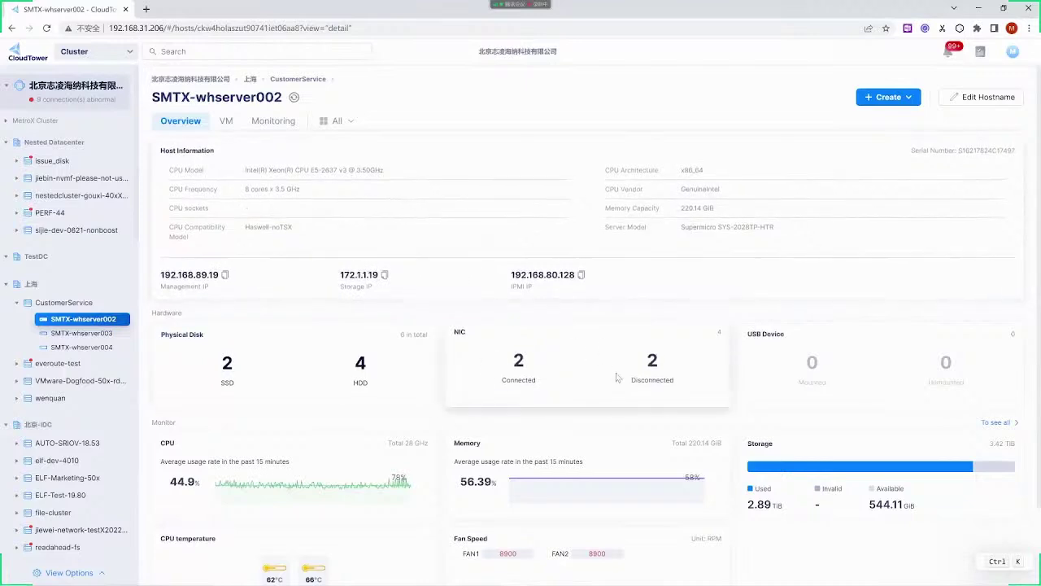
Review the host overview, then open the Physical Disk tab listing its two SSDs and four HDDs
scroll(569, 365, "down", 1)
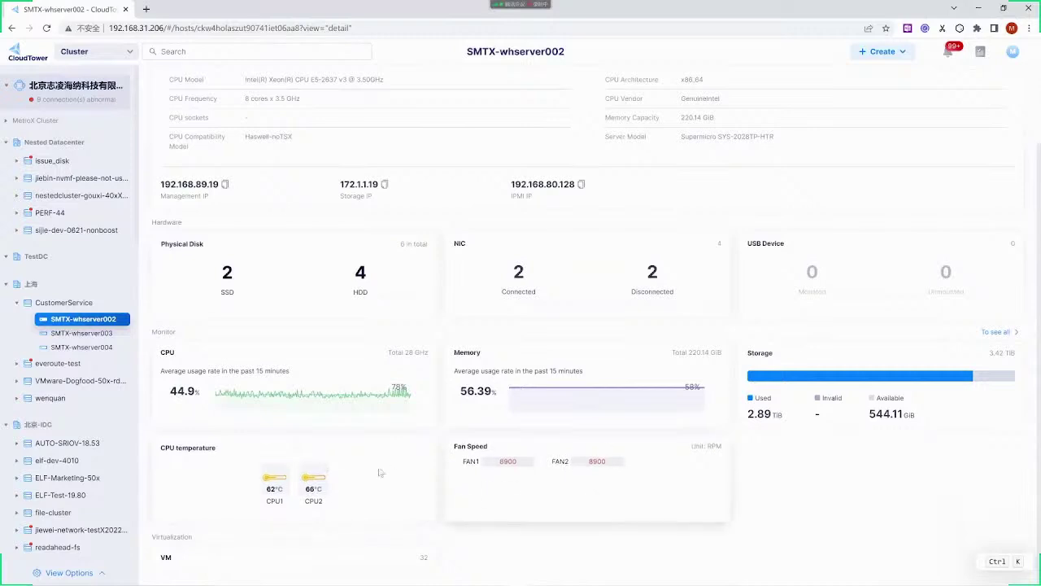
scroll(569, 478, "up", 3)
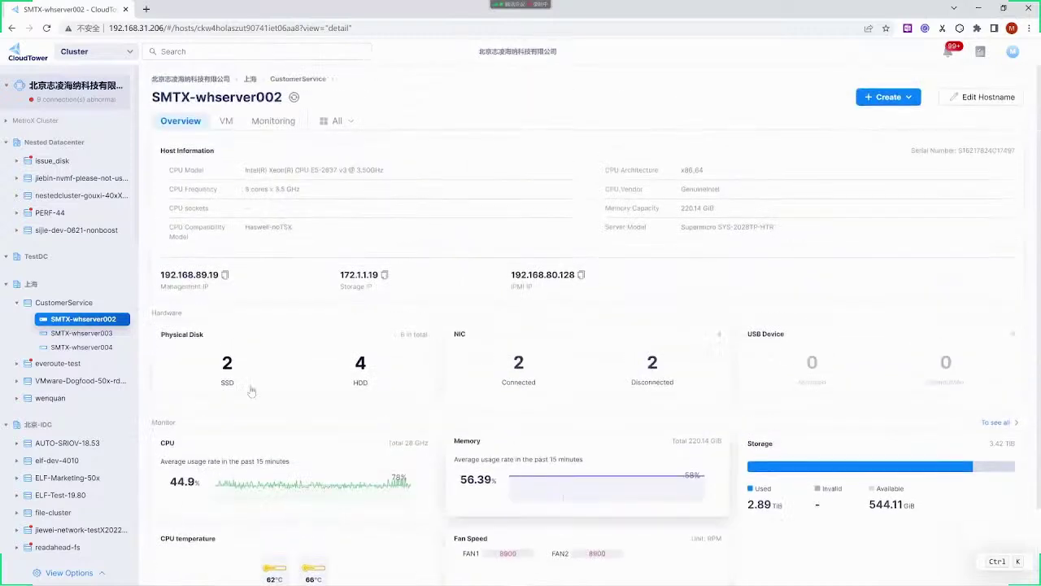
left_click(228, 366)
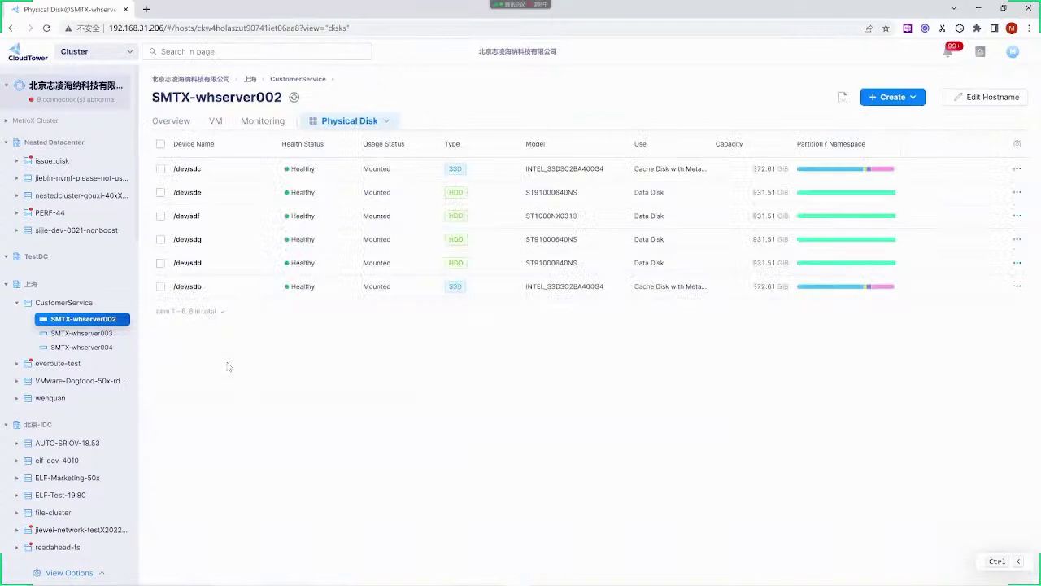
Inspect the /dev/sdc disk's details and Monitor performance charts, then close the panel
left_click(255, 171)
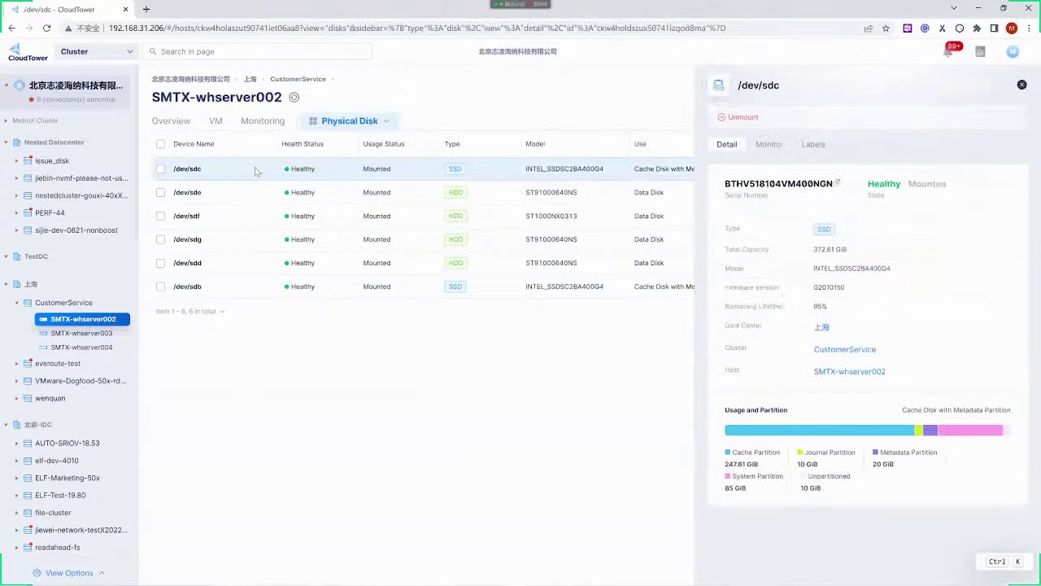
left_click(769, 144)
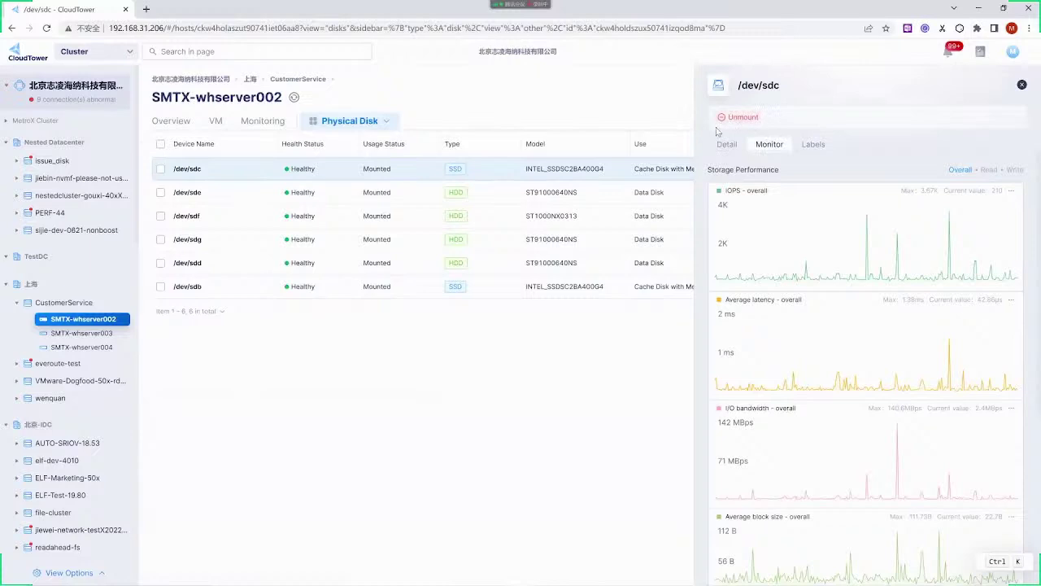
left_click(455, 460)
Show the virtual machine list of the ELF-Dogfood-40x-17.95 cluster
scroll(95, 344, "down", 3)
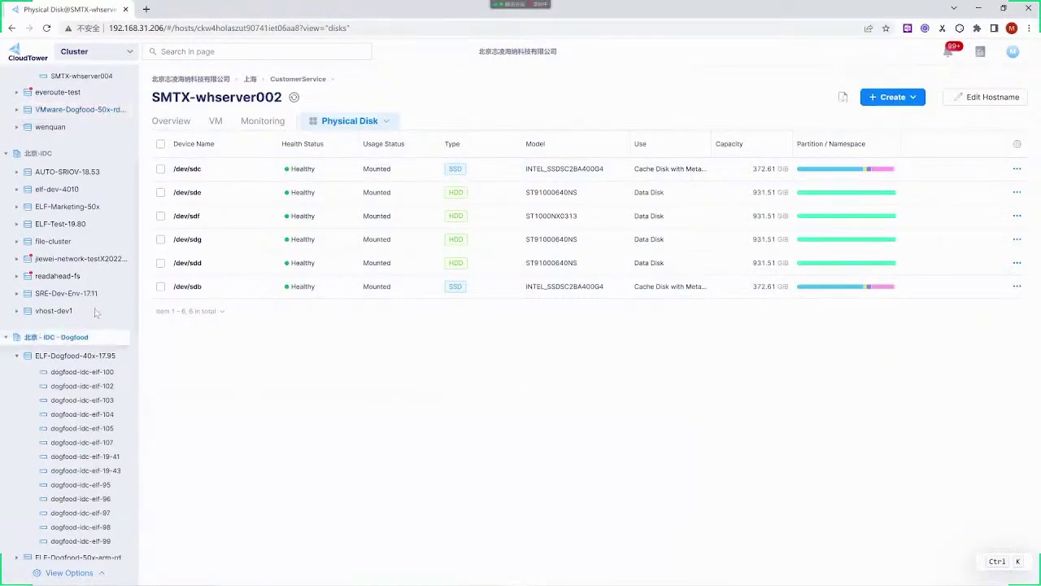
left_click(99, 359)
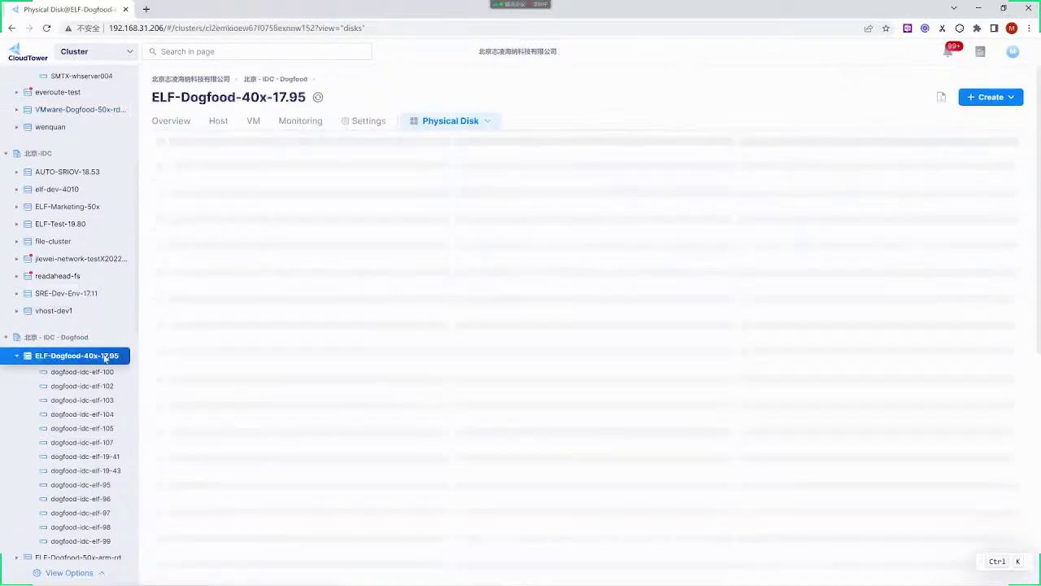
left_click(253, 122)
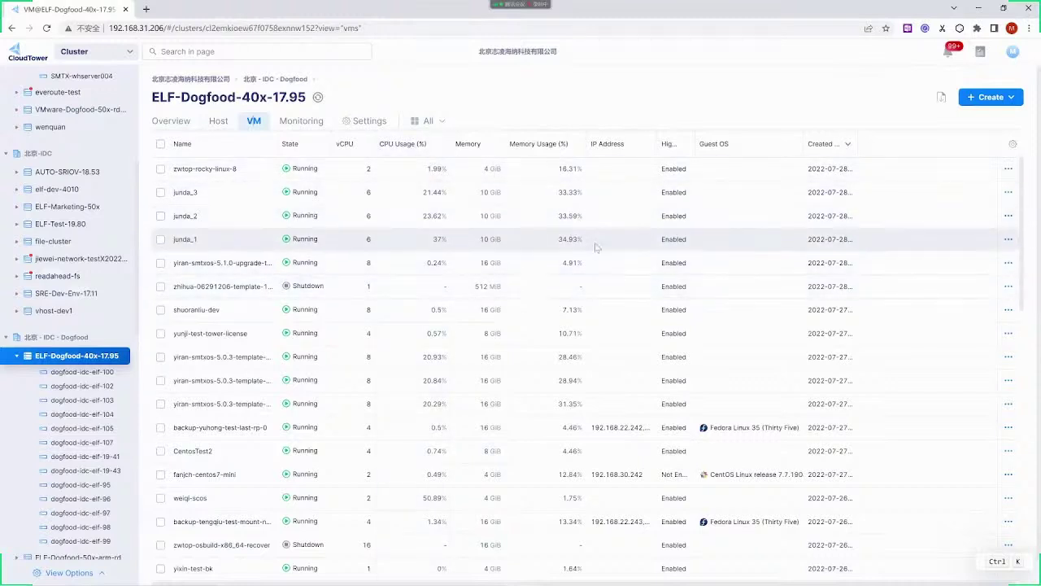
Add and then remove the Status of VMTools column, leaving the original columns
left_click(1013, 146)
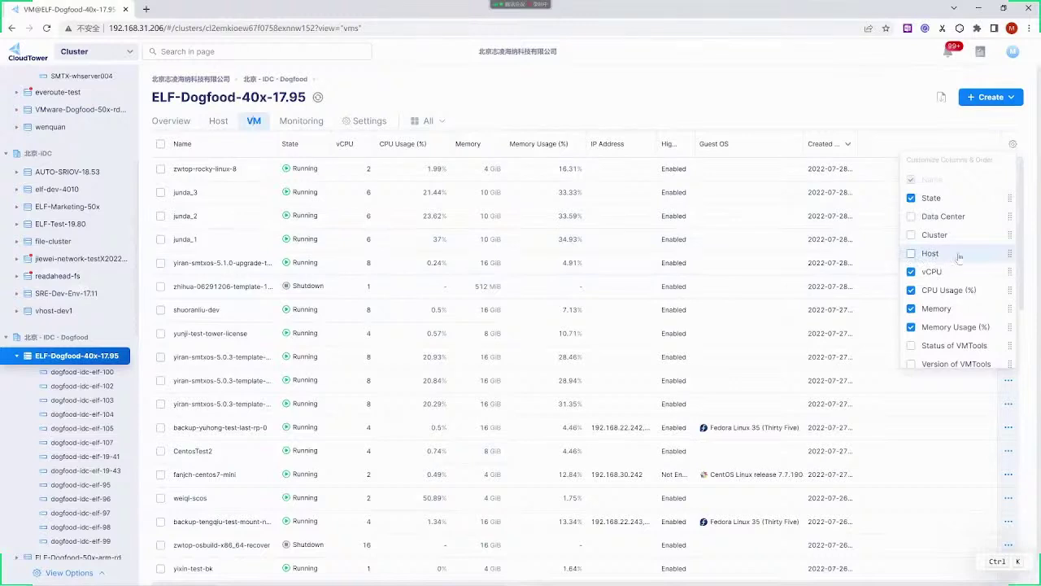
scroll(953, 265, "down", 1)
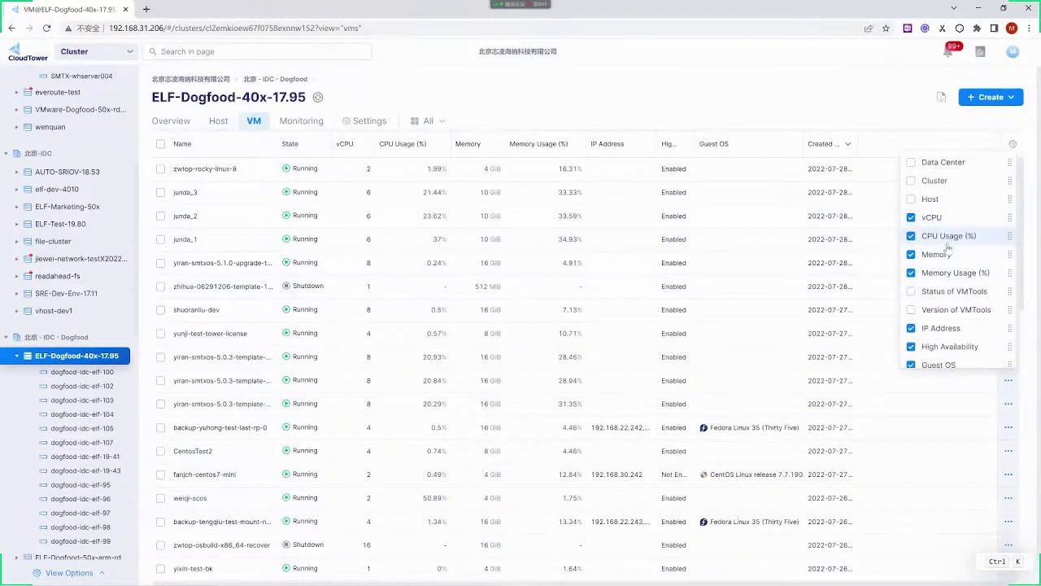
scroll(941, 276, "down", 1)
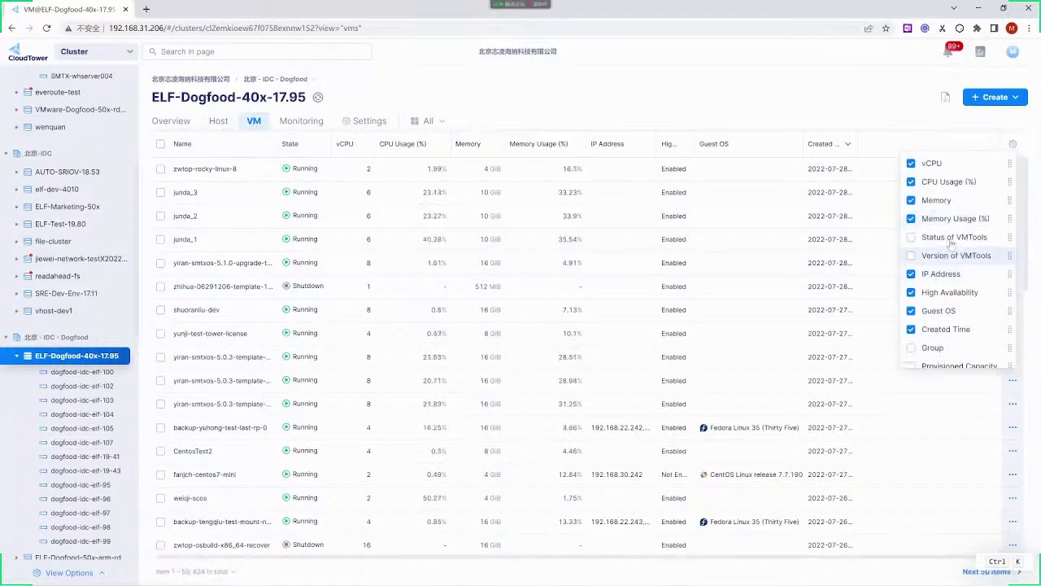
left_click(937, 239)
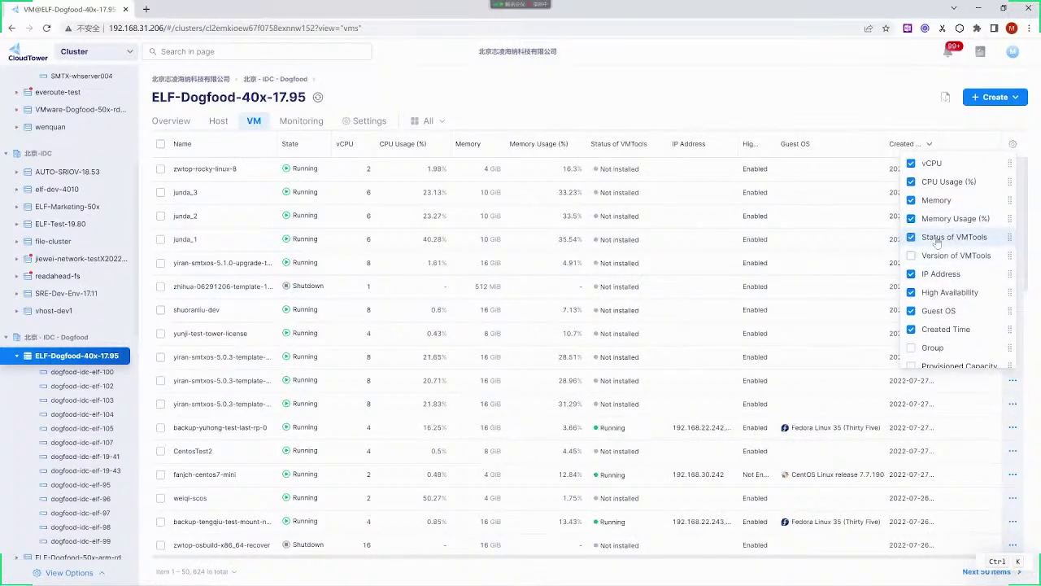
left_click(937, 239)
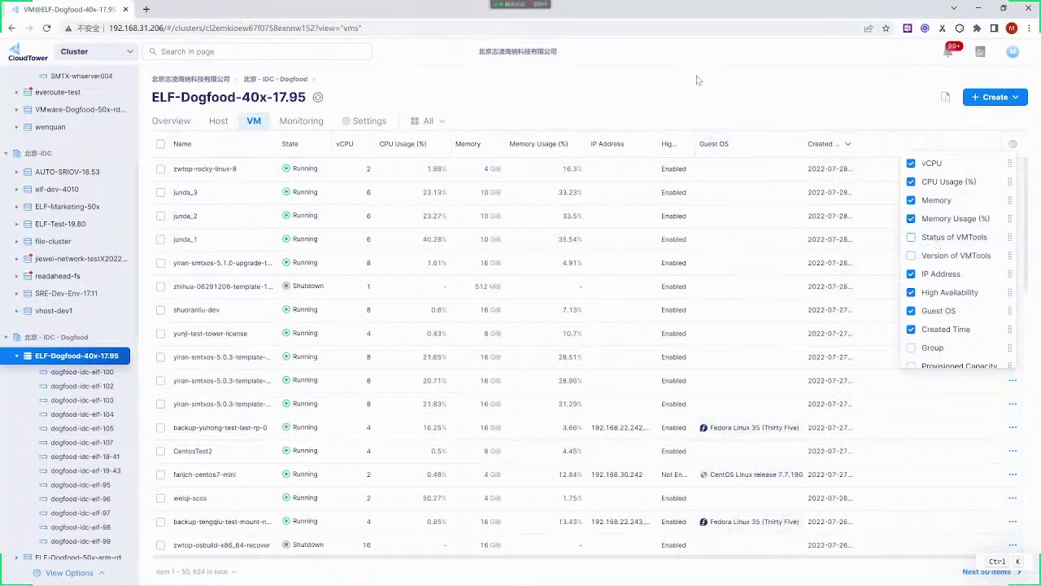
left_click(754, 258)
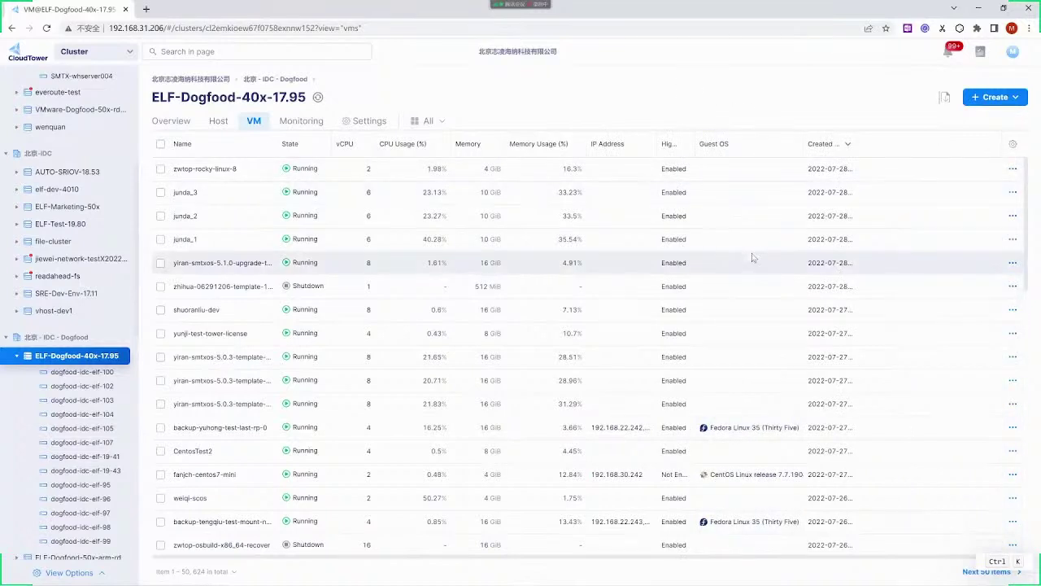
Find CentosTest2 in the VM table and open its detail panel
scroll(753, 258, "down", 1)
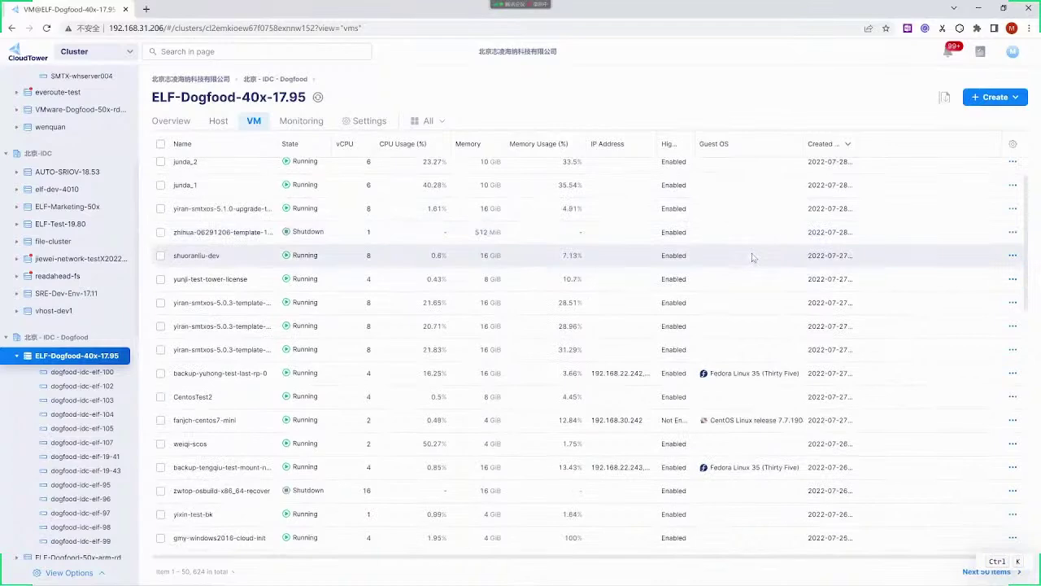
scroll(753, 257, "down", 2)
scroll(753, 258, "down", 1)
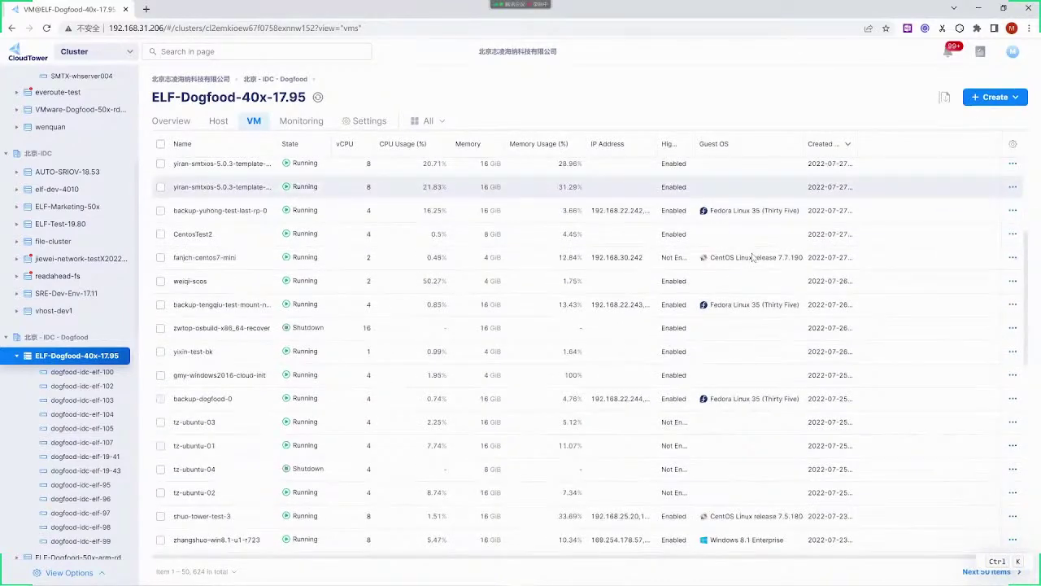
scroll(753, 258, "down", 2)
scroll(727, 279, "up", 4)
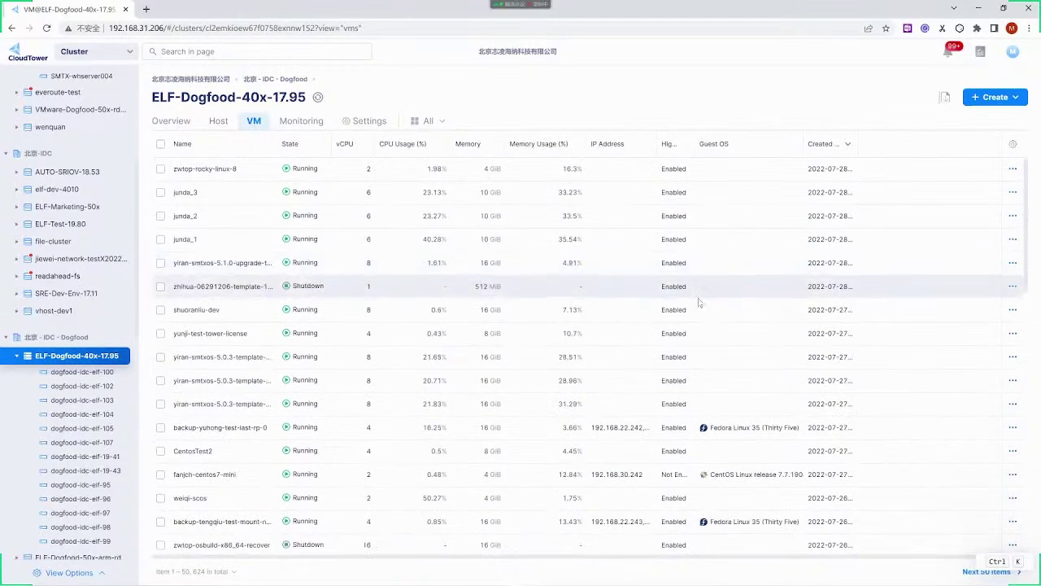
left_click(301, 450)
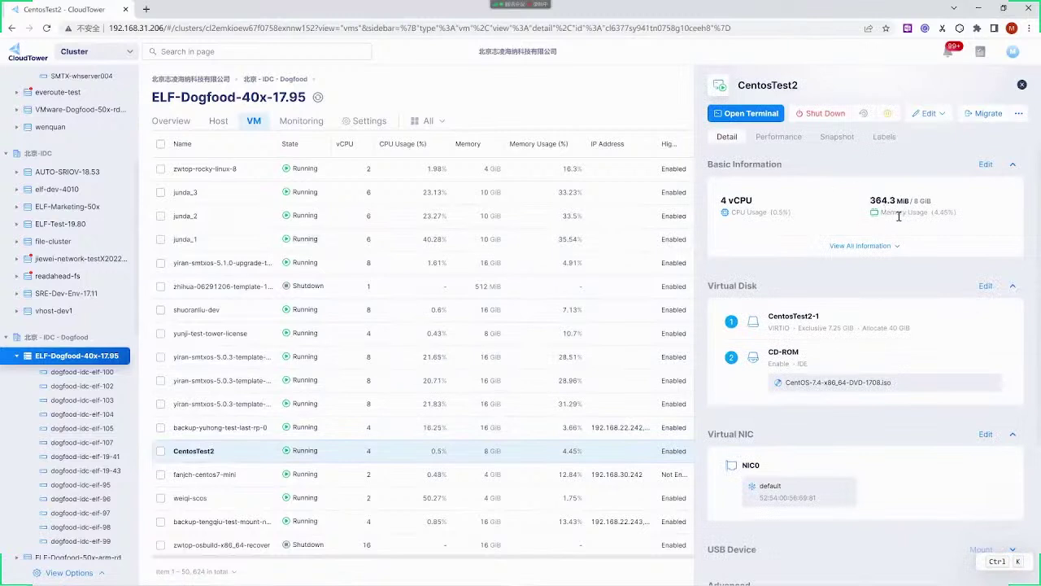
Browse CentosTest2's Monitor, Snapshot and Label tabs, then launch its console terminal
left_click(769, 137)
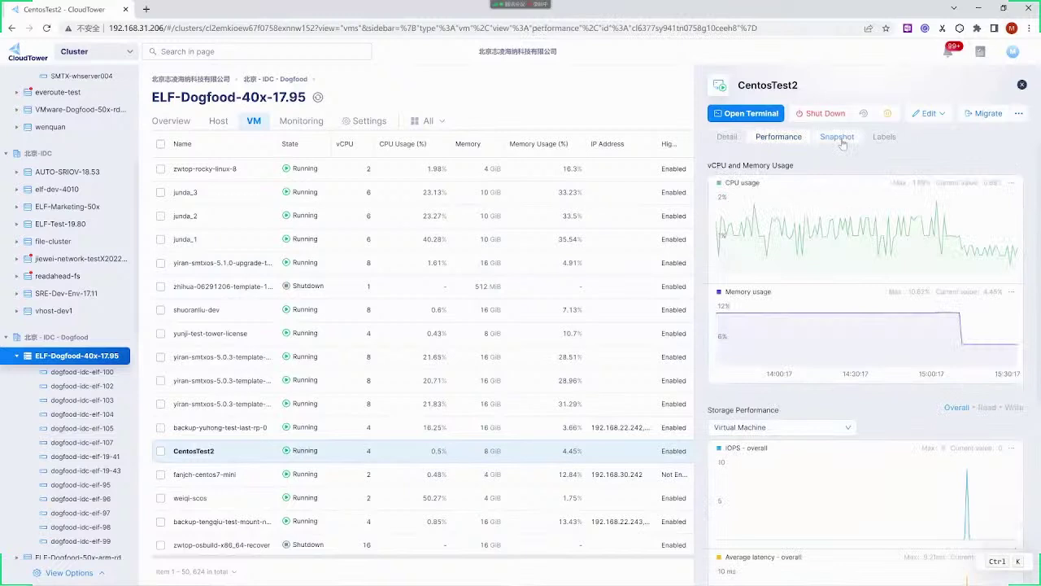
left_click(838, 138)
left_click(885, 138)
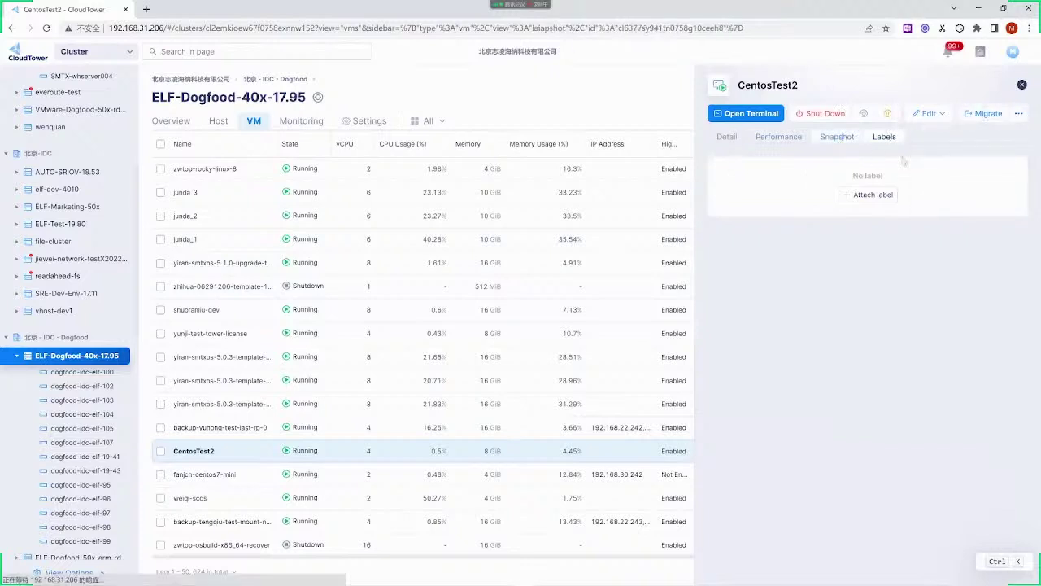
left_click(845, 137)
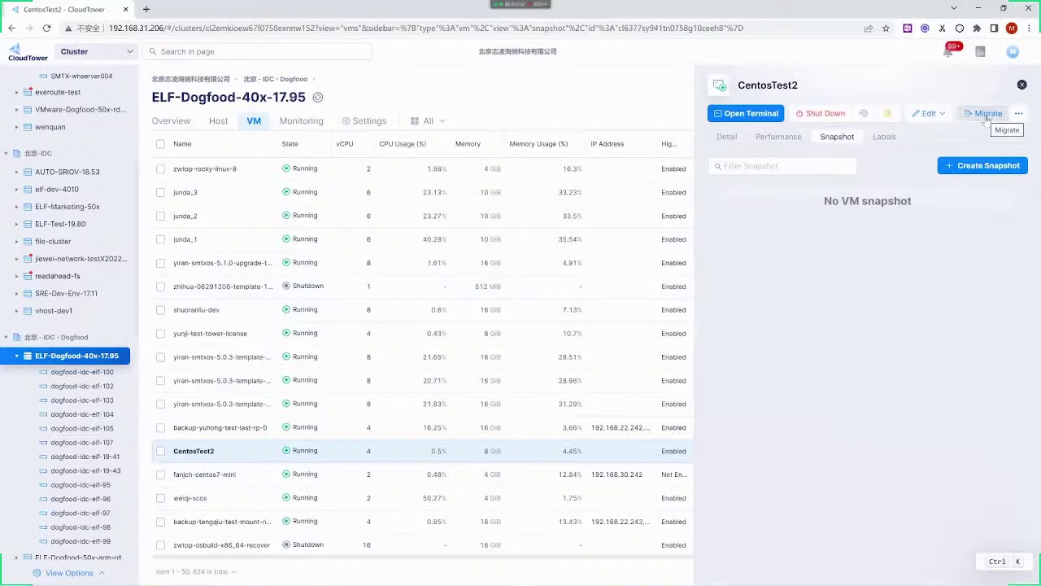
left_click(1018, 113)
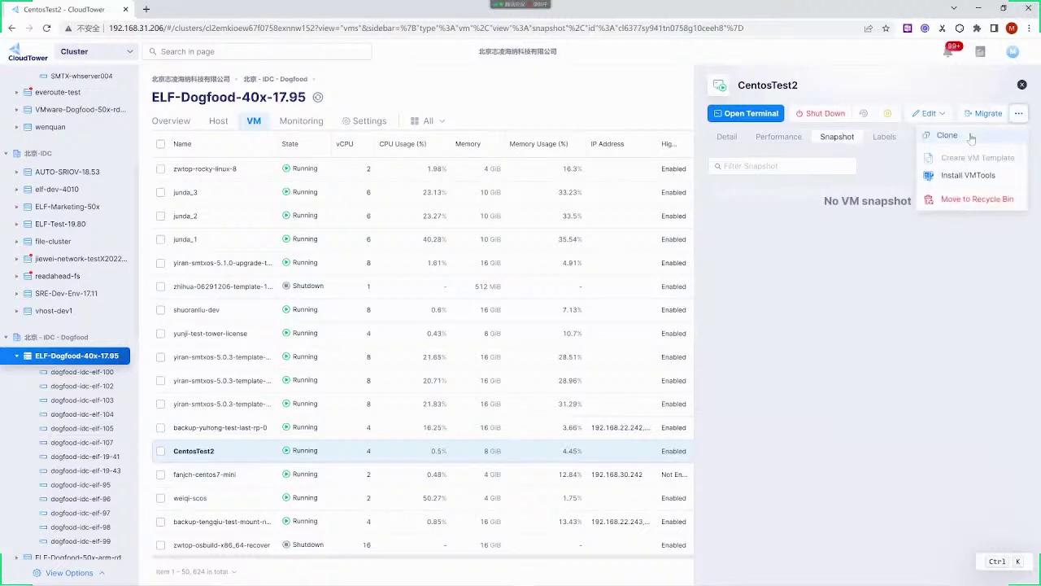
left_click(749, 114)
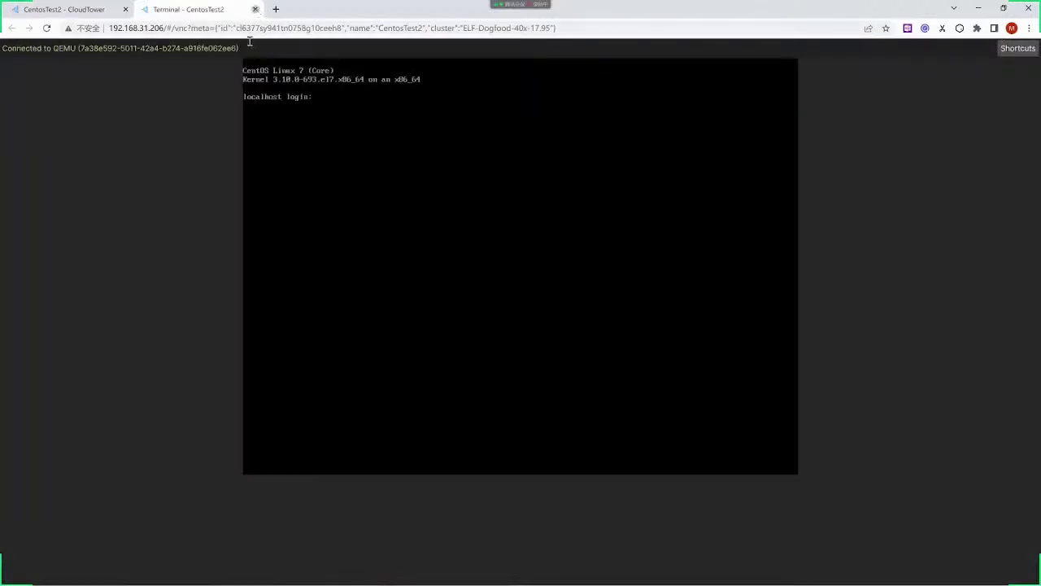
Close the Terminal - CentosTest2 browser tab to return to the VM list
left_click(255, 9)
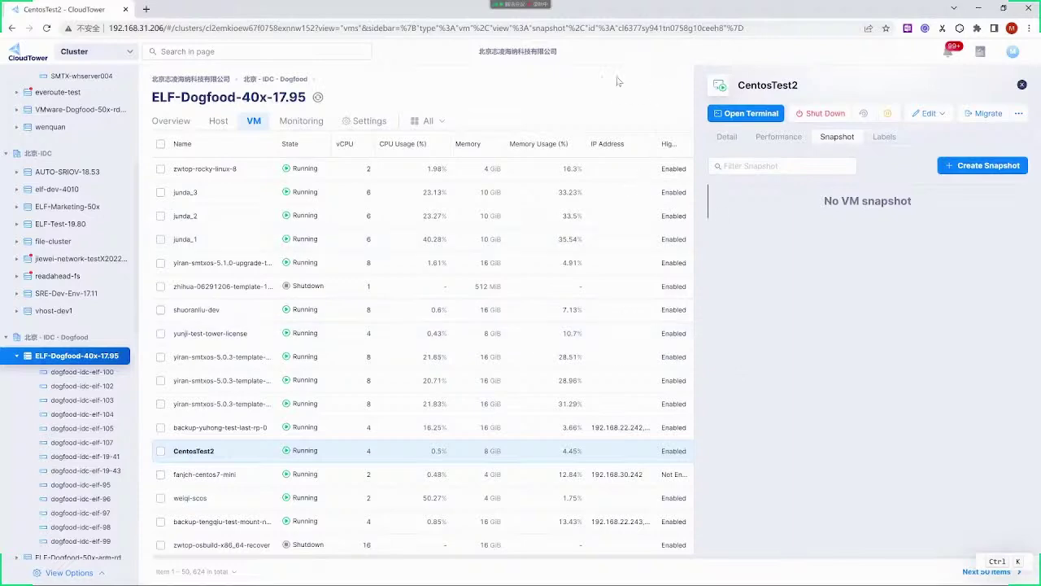
Dismiss the CentosTest2 details and start the Create New VM wizard
key("Escape")
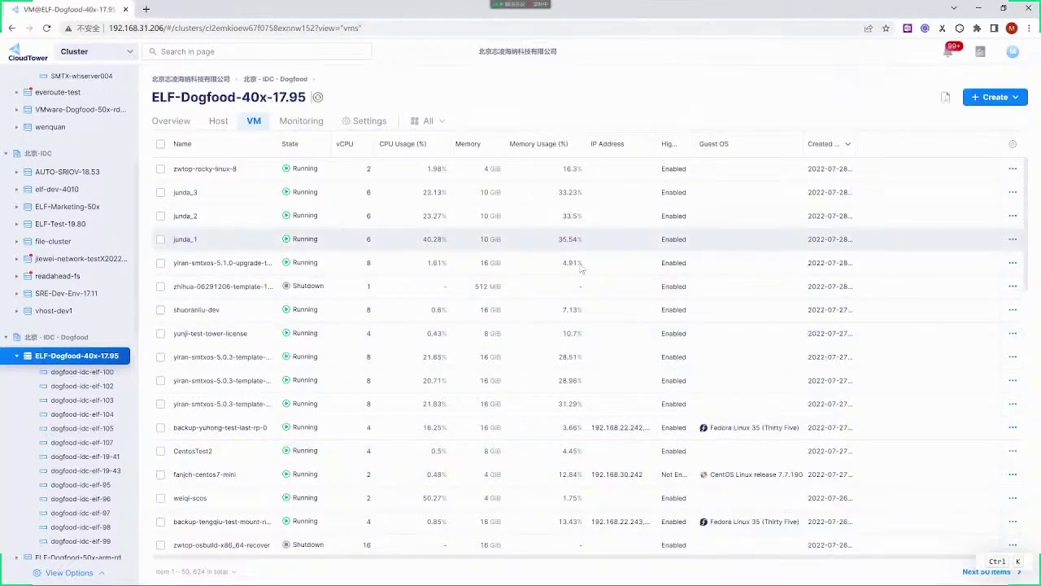
scroll(726, 302, "down", 5)
scroll(726, 301, "up", 5)
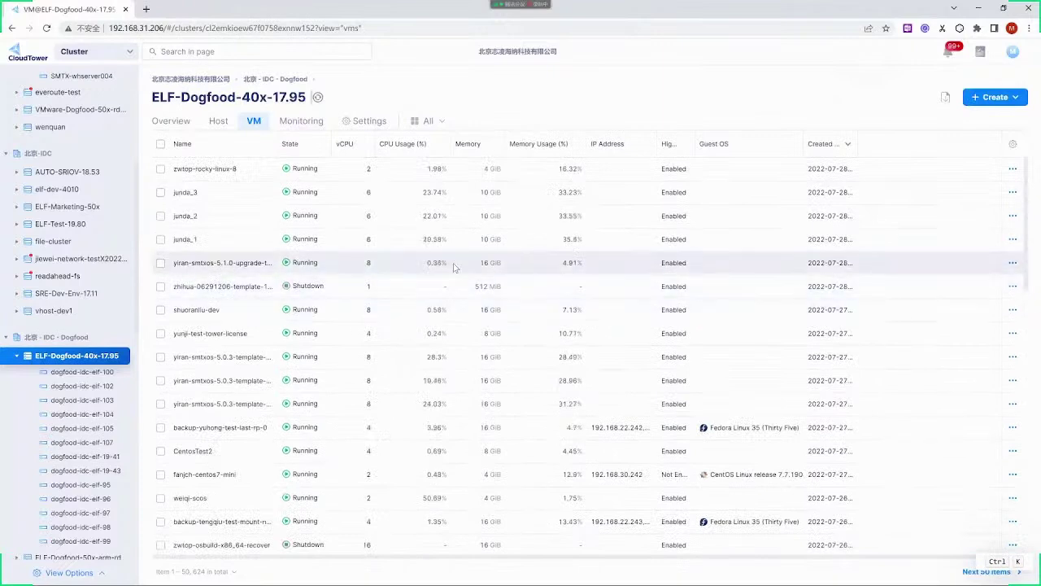
scroll(455, 282, "down", 3)
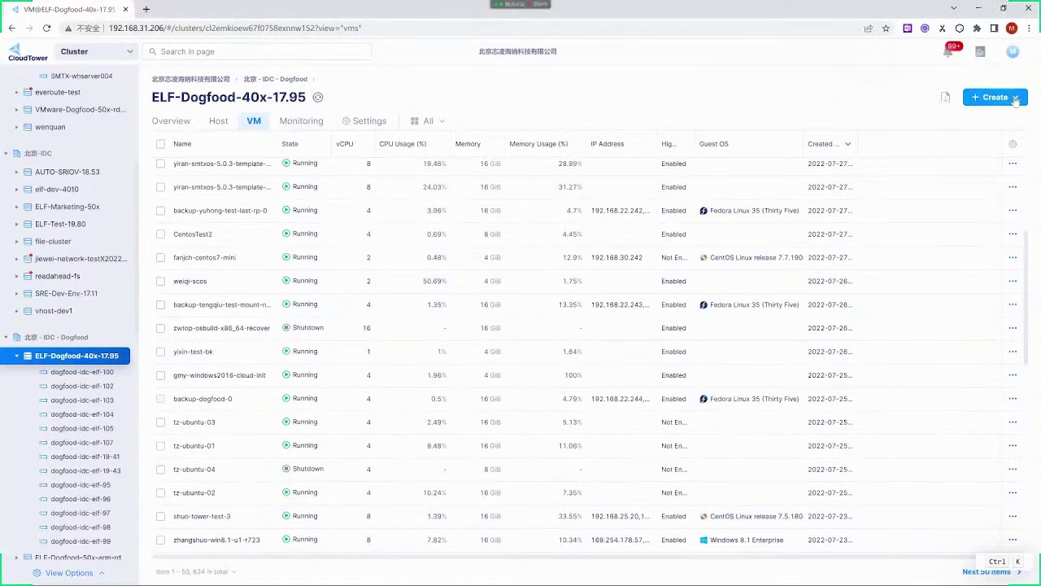
left_click(972, 98)
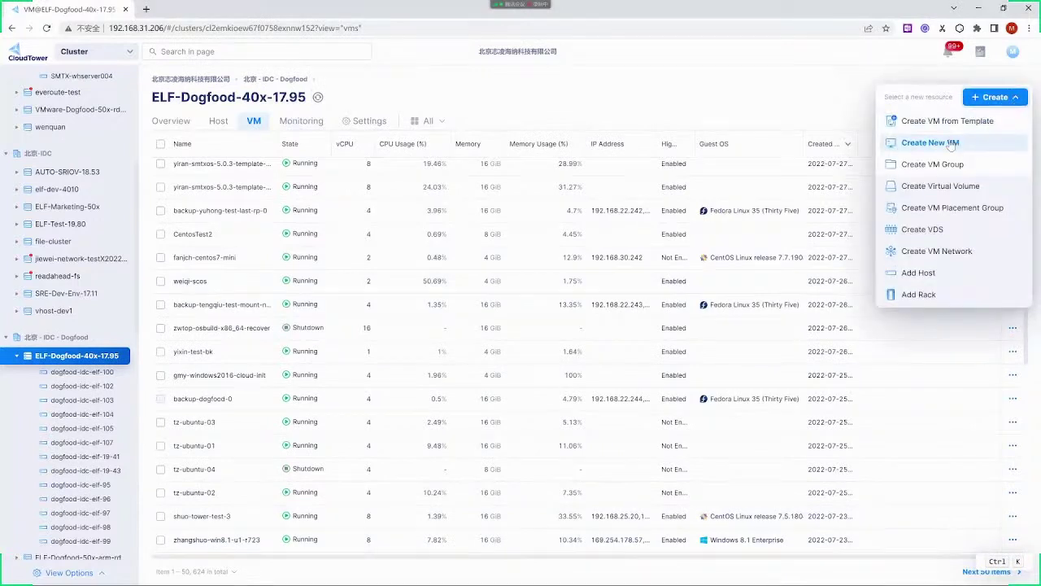
left_click(951, 144)
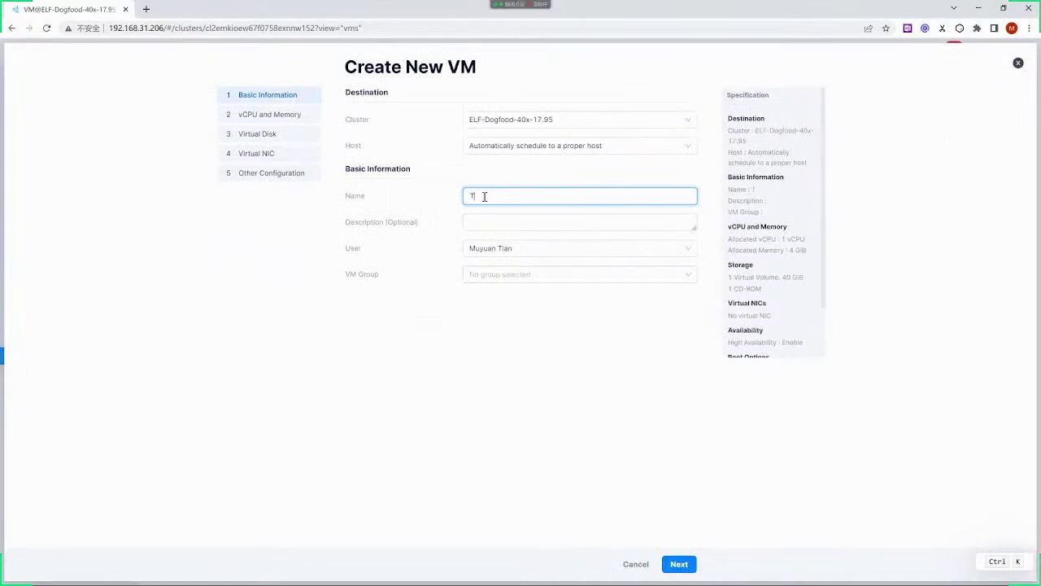
Name the VM TestVM with description test, keeping the owner and automatic host scheduling
type("TestVM")
left_click(488, 226)
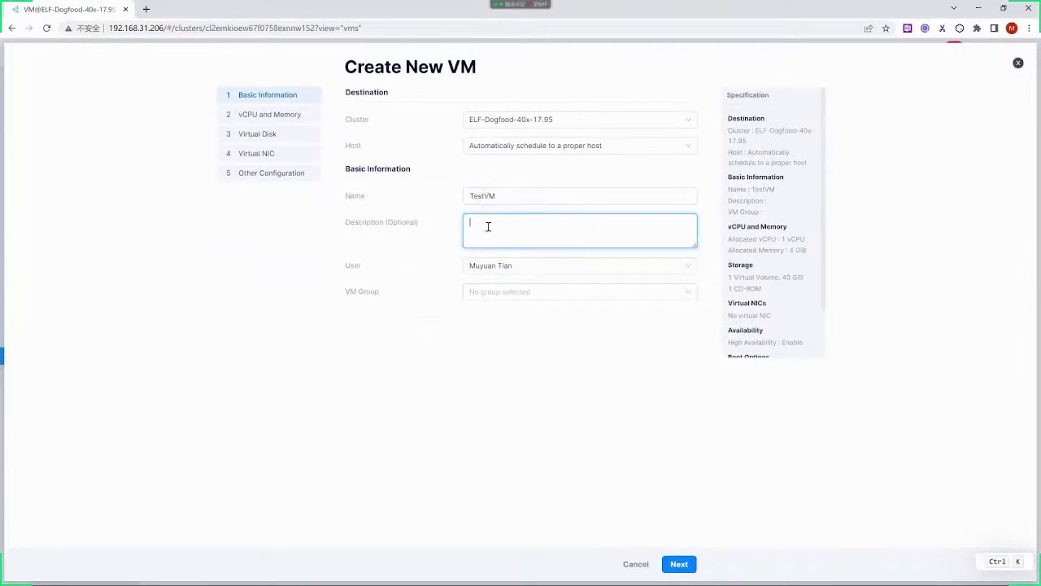
type("test")
left_click(503, 266)
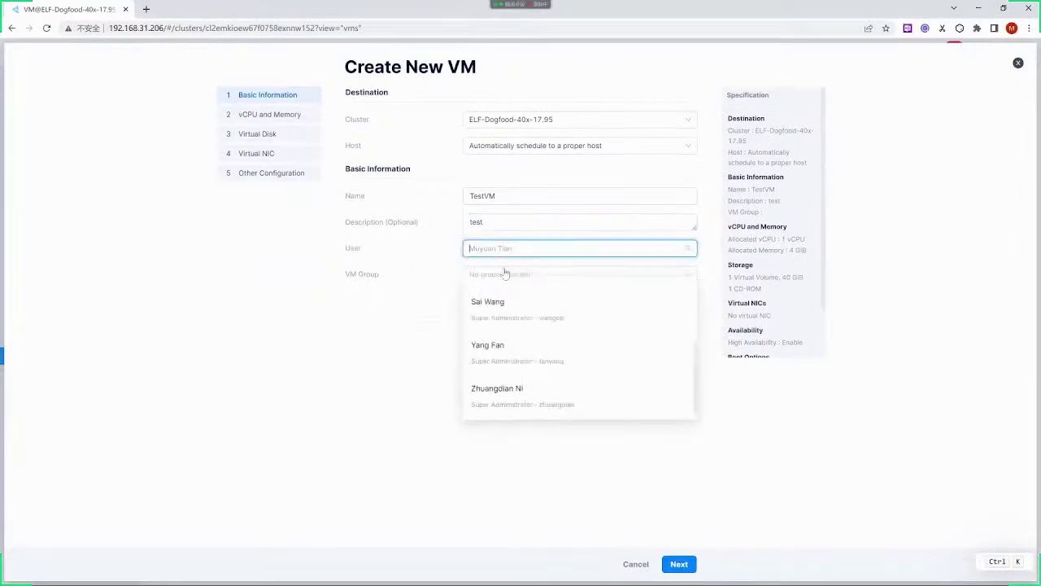
left_click(350, 395)
left_click(470, 228)
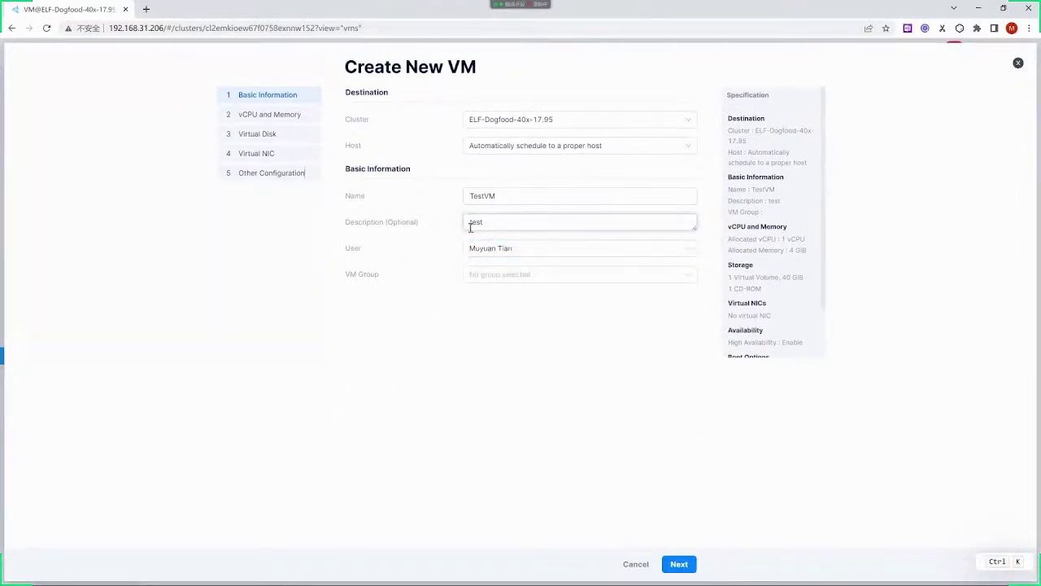
left_click(519, 145)
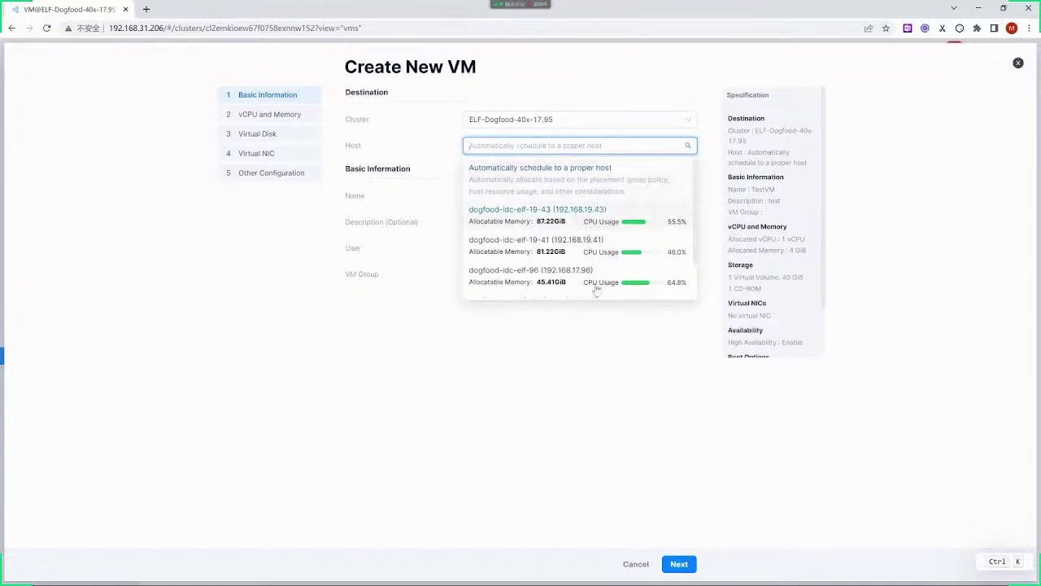
left_click(679, 564)
left_click(679, 565)
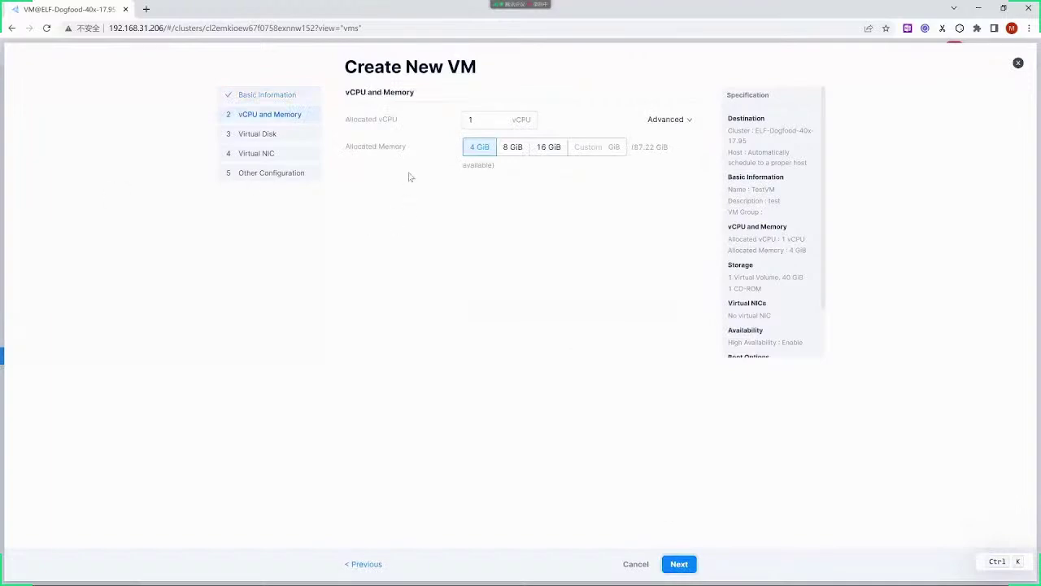
Allocate 2 vCPUs and advance to the virtual disk step
left_click(481, 121)
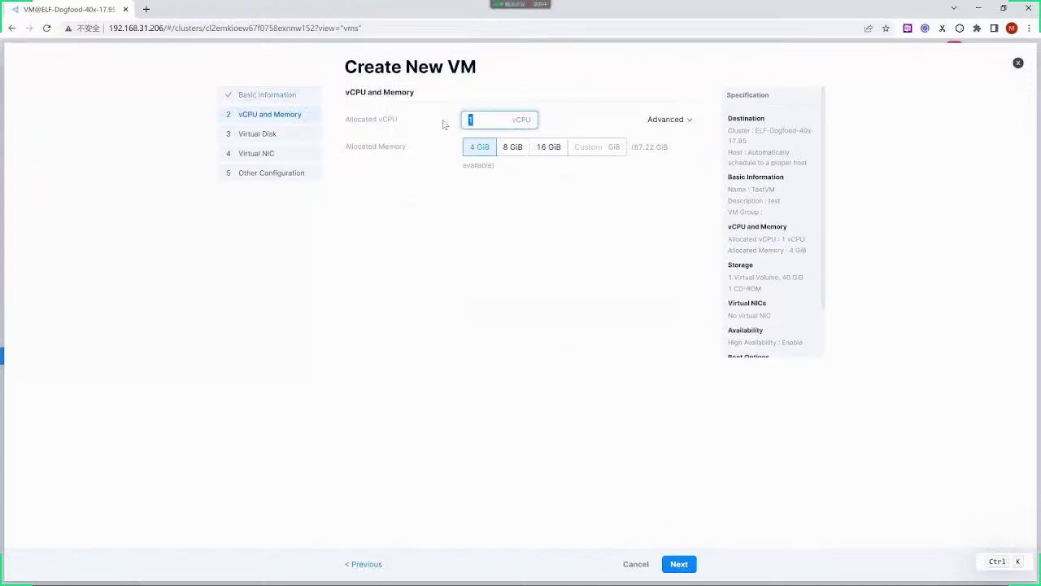
type("2")
left_click(502, 311)
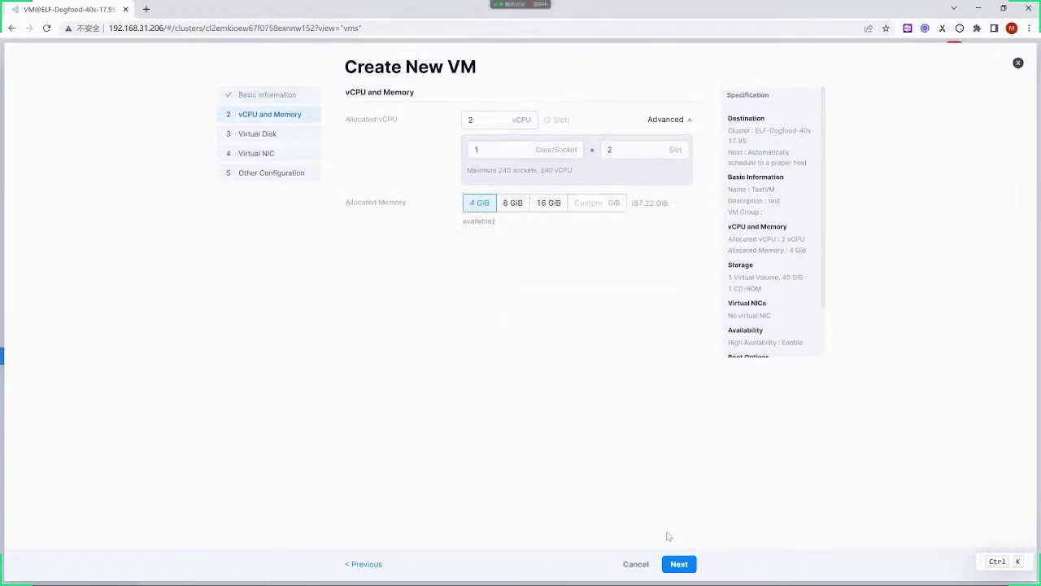
left_click(677, 563)
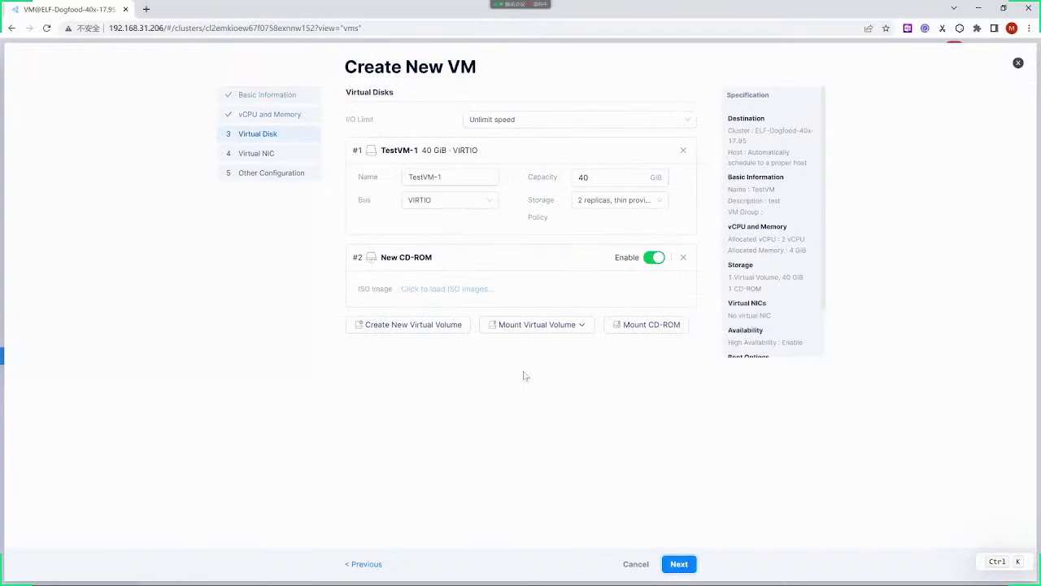
Try per-volume I/O limits, then revert to unlimited I/O and keep the storage policy
left_click(531, 126)
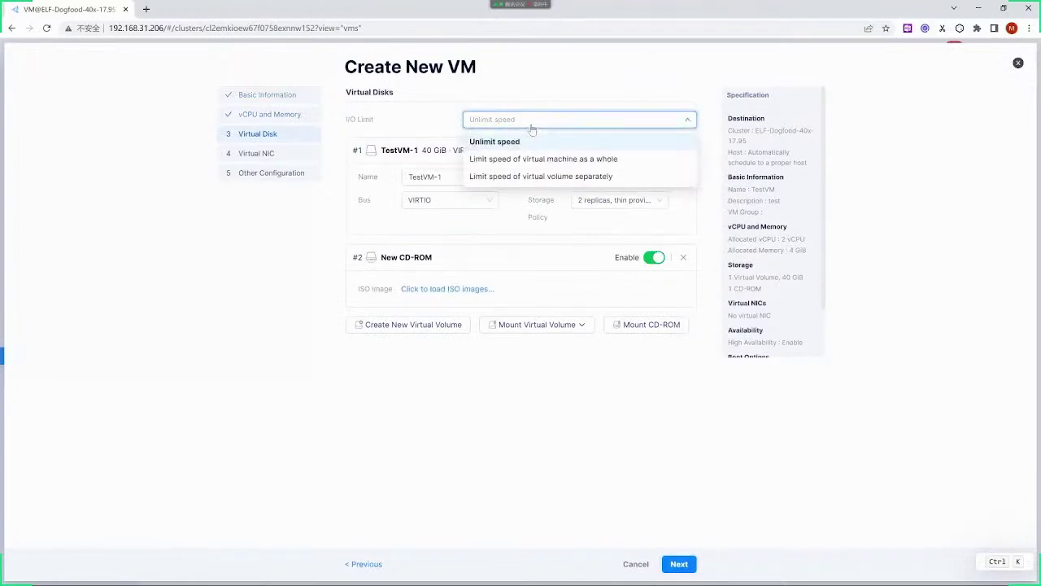
left_click(537, 177)
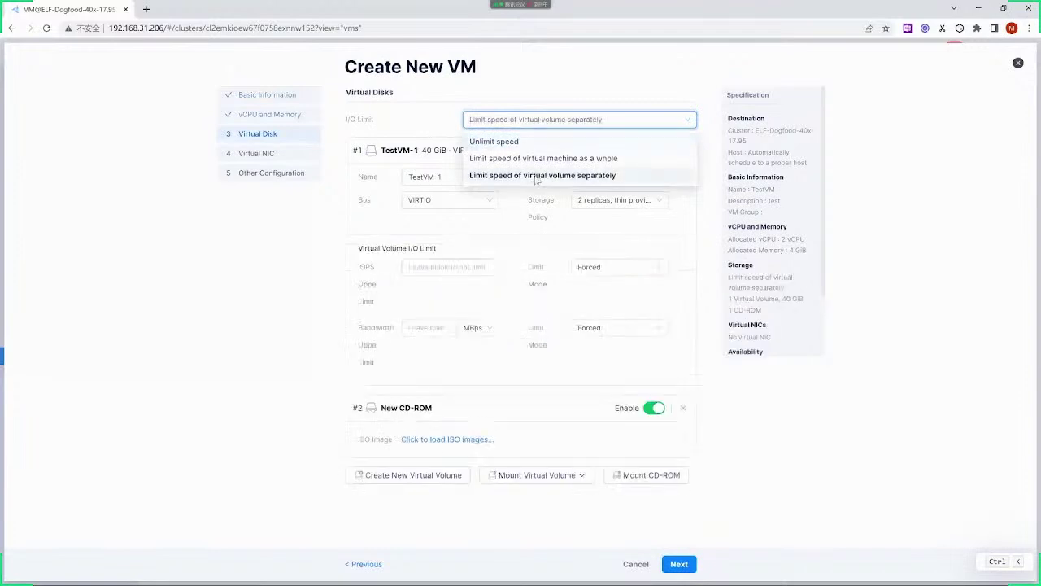
left_click(454, 266)
left_click(424, 325)
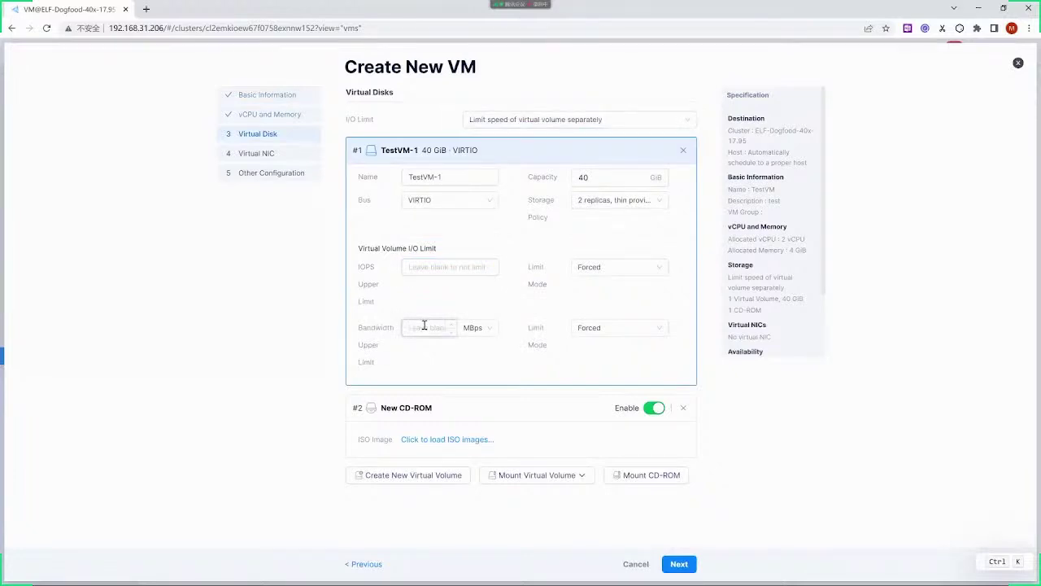
left_click(542, 123)
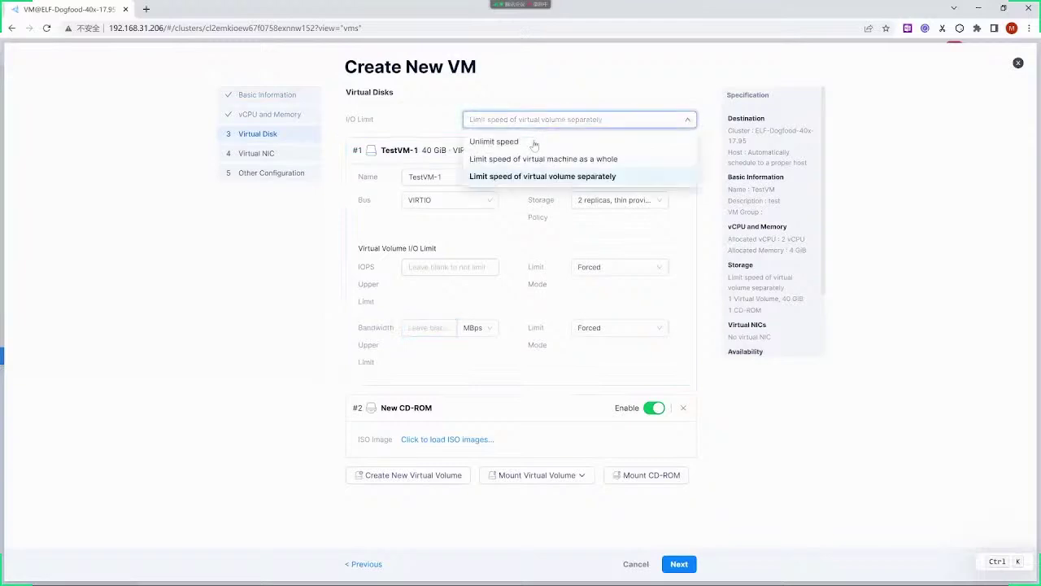
left_click(535, 144)
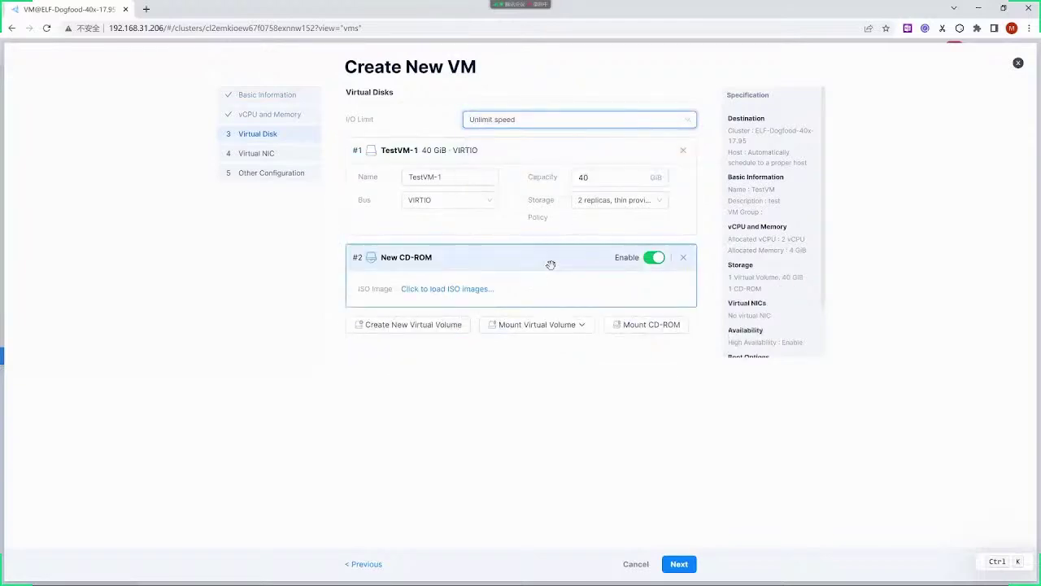
left_click(591, 205)
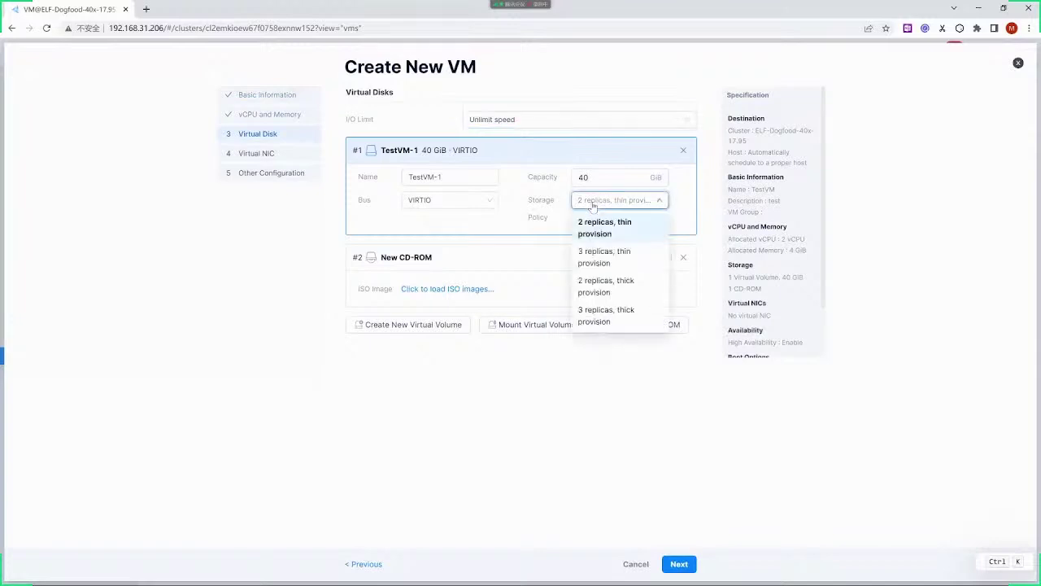
left_click(467, 297)
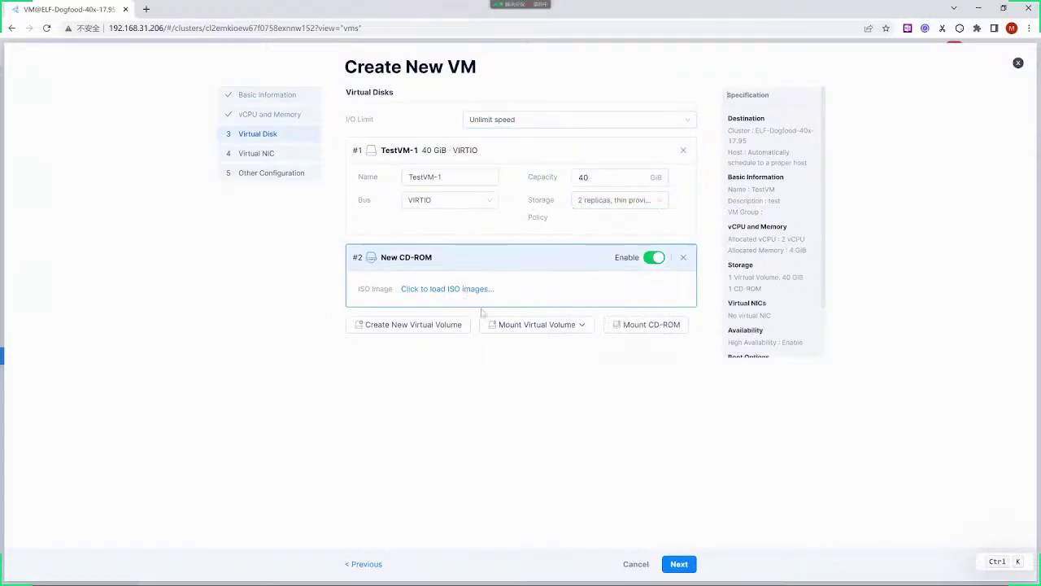
Mount CentOS-7.4-x86_64-DVD-1708.iso on the CD-ROM and proceed to the virtual NIC step
left_click(478, 290)
left_click(544, 291)
scroll(530, 358, "down", 5)
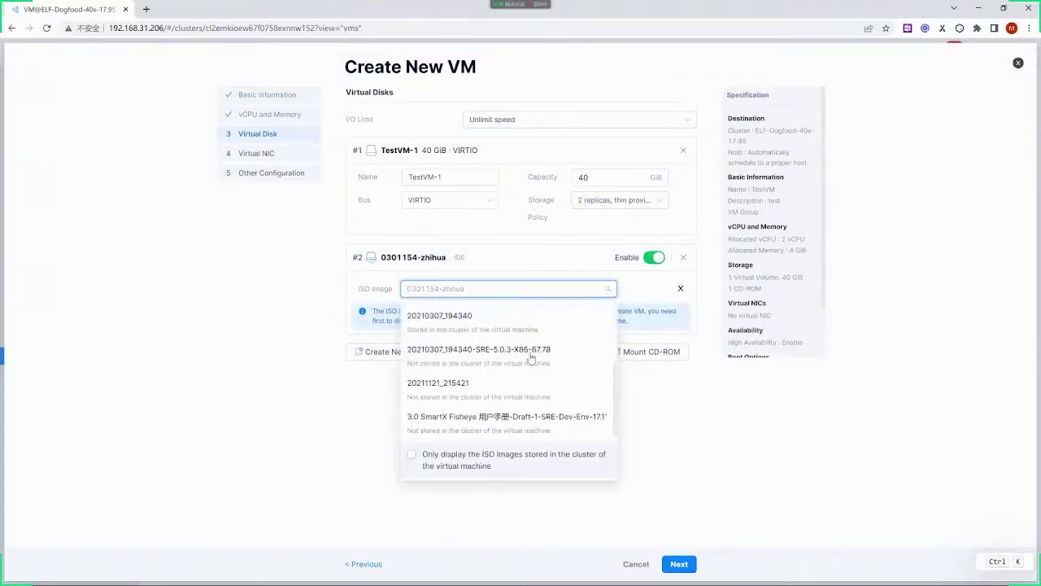
scroll(537, 374, "down", 10)
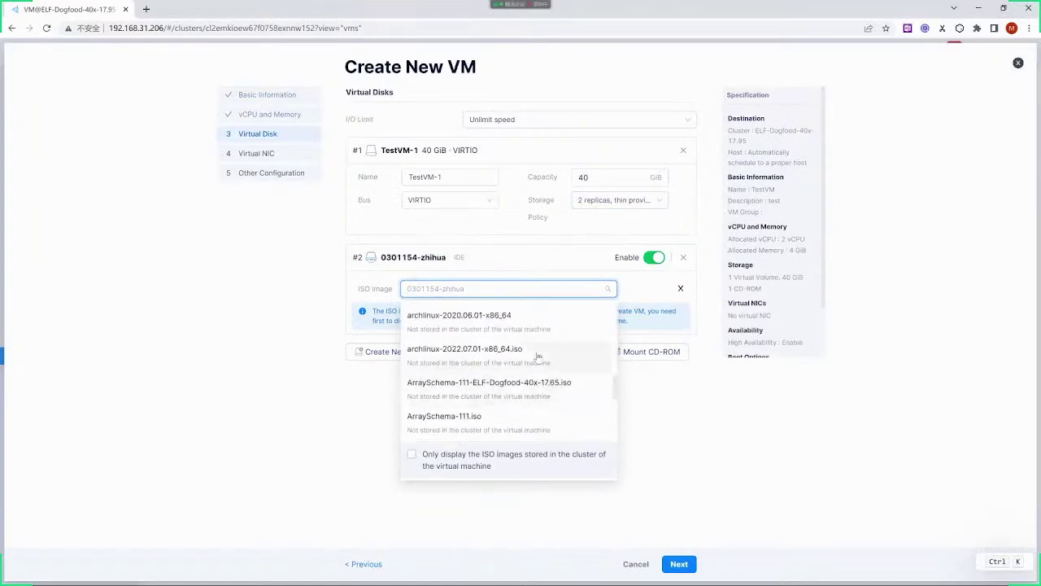
scroll(537, 357, "down", 3)
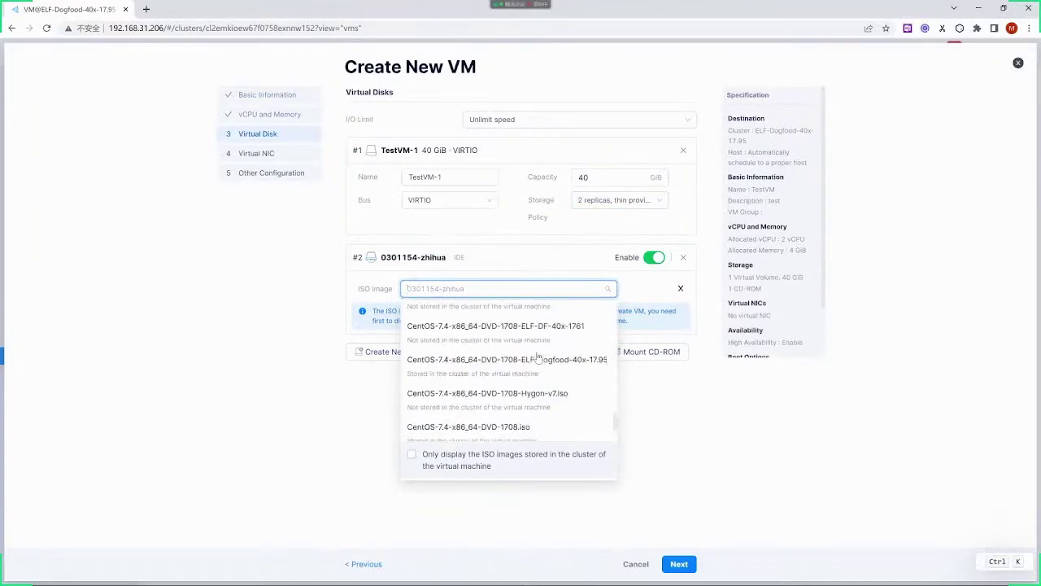
left_click(525, 426)
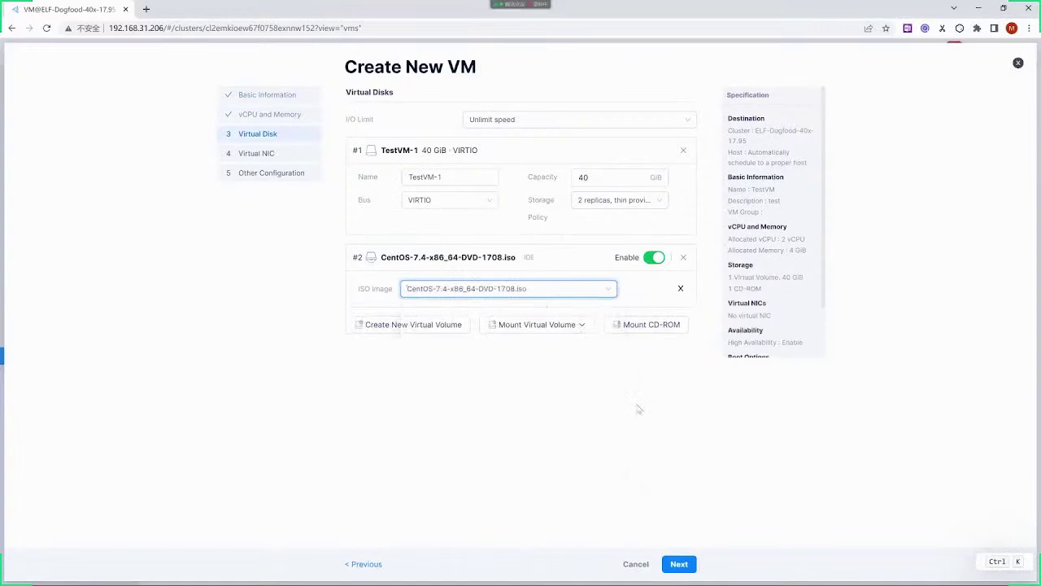
left_click(679, 563)
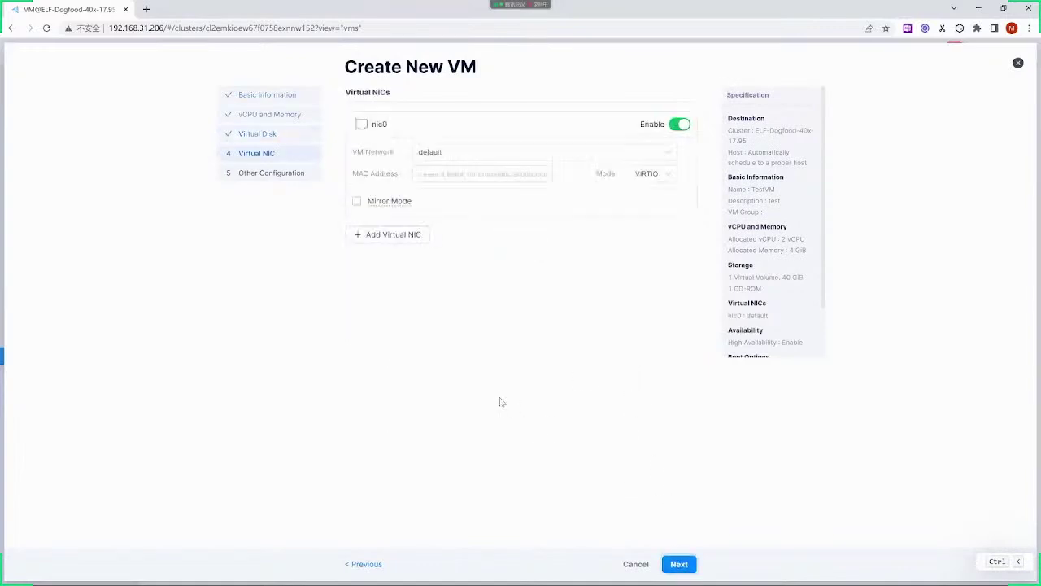
Keep High Availability on, enable Auto start after creation, and create and start TestVM
left_click(678, 563)
left_click(475, 120)
left_click(475, 121)
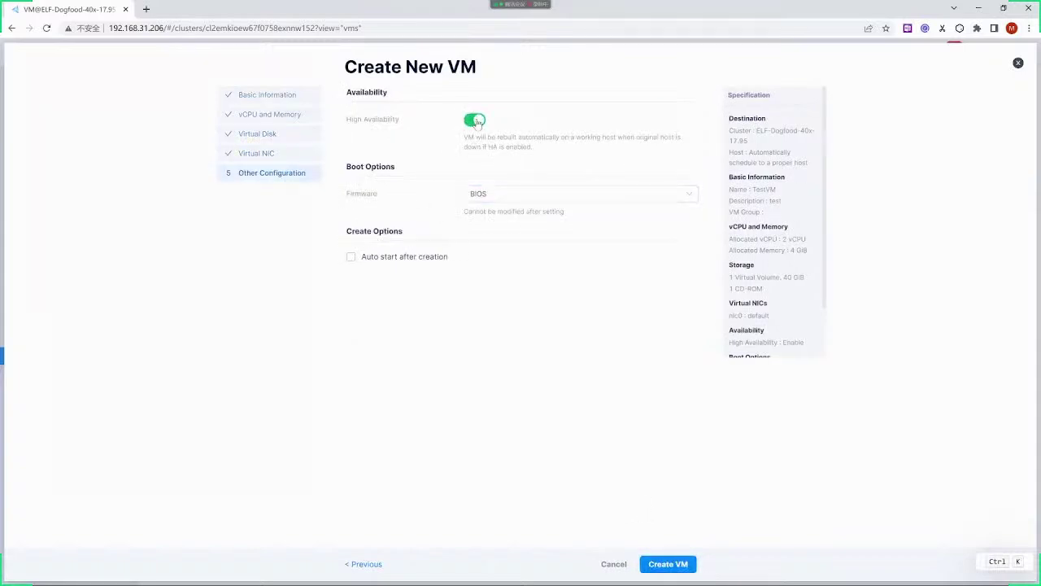
left_click(351, 258)
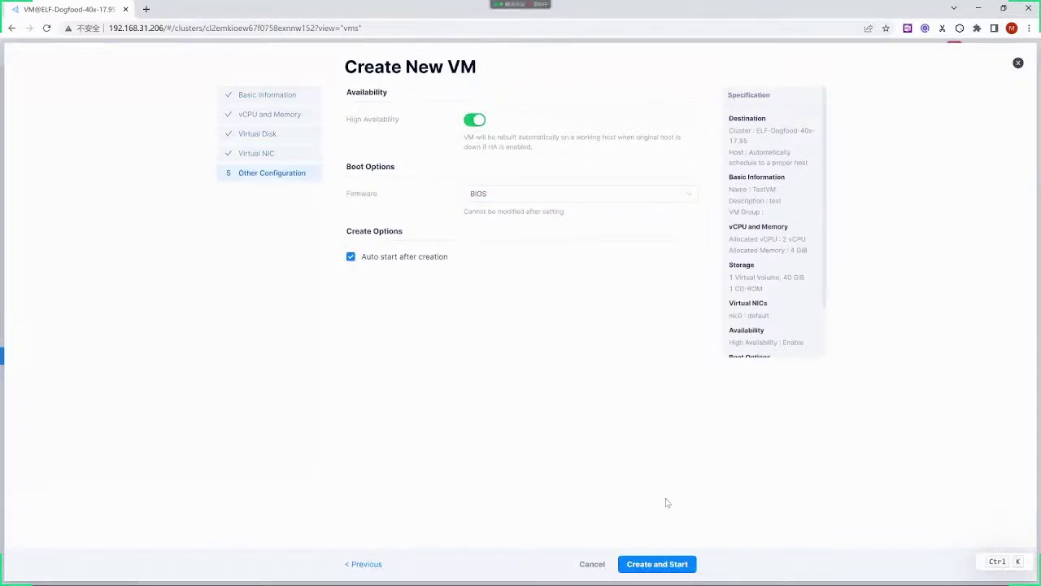
left_click(665, 564)
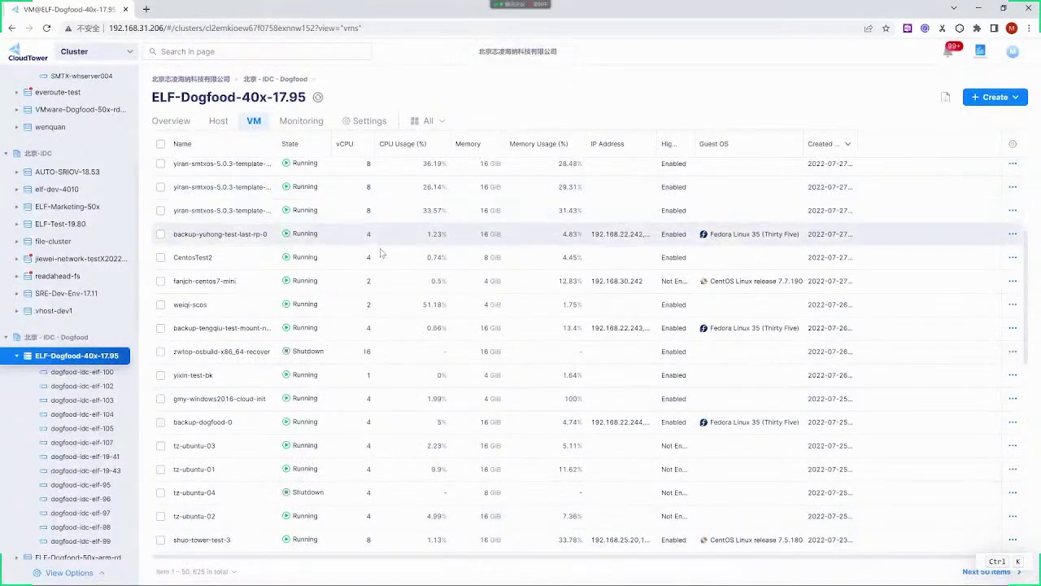
Confirm TestVM is Creating, then open the backup-tengqiu-test-mount-nfs-sync-0 VM's details
scroll(350, 248, "up", 3)
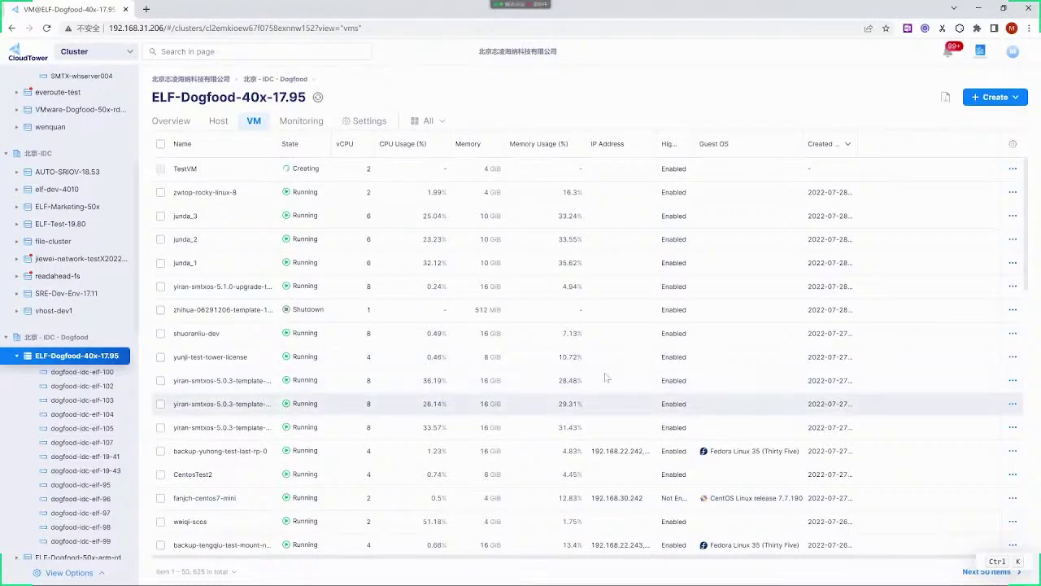
scroll(553, 380, "down", 1)
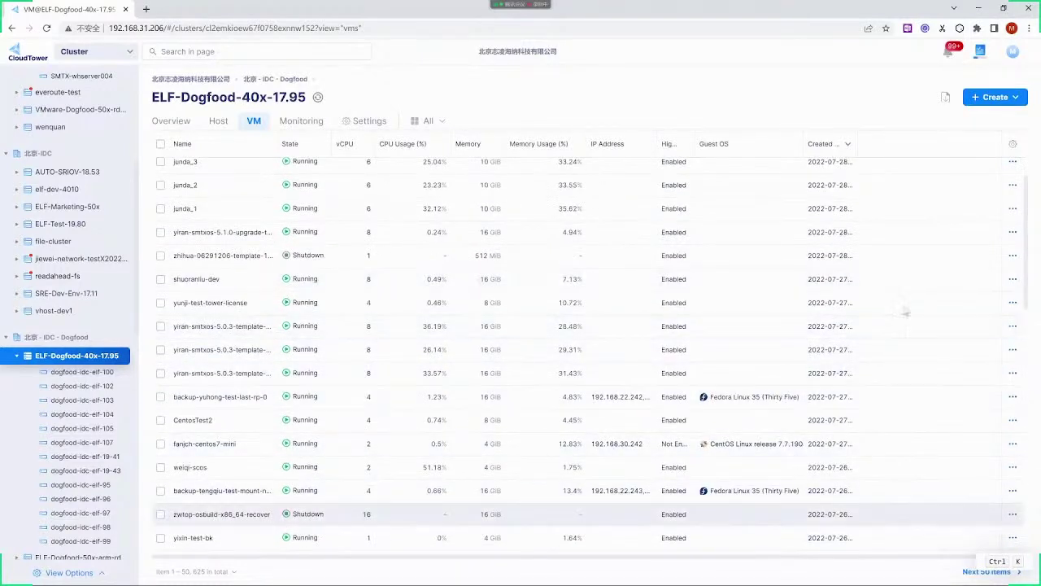
left_click(536, 503)
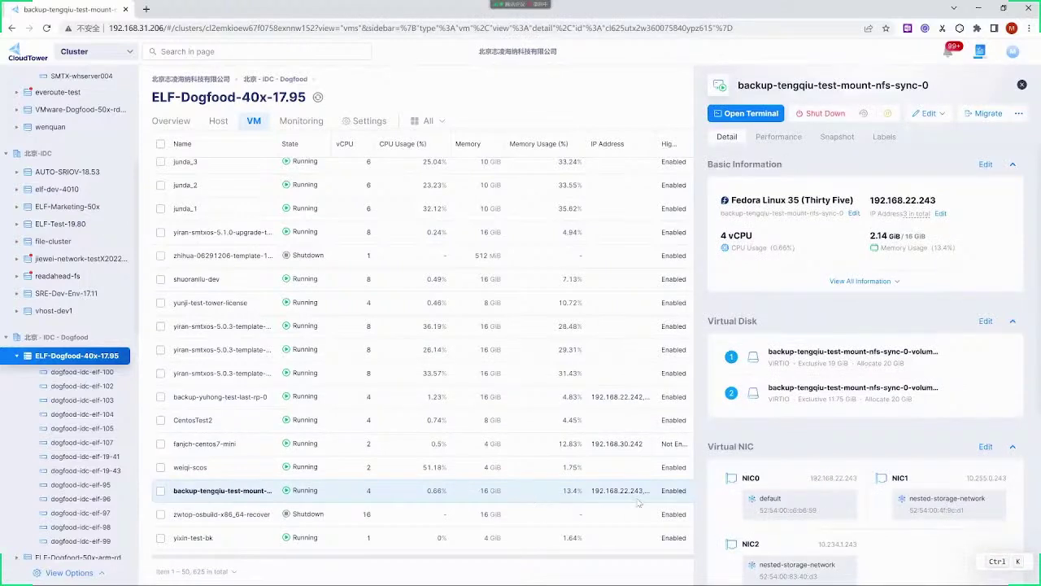
Expand TestVM's full properties and Edit options, then wait for the unresponsive page to recover
left_click(865, 281)
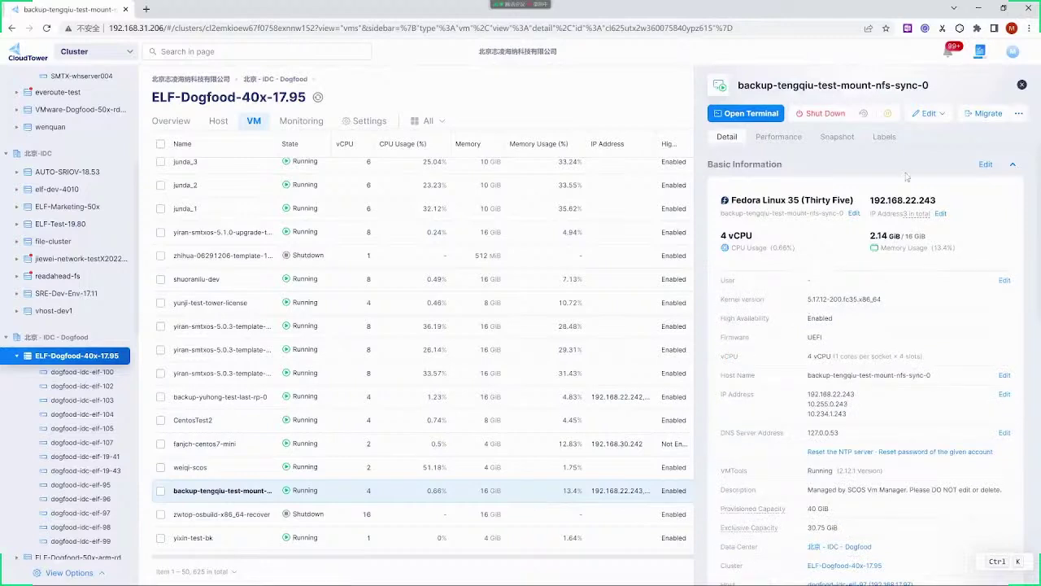
left_click(939, 115)
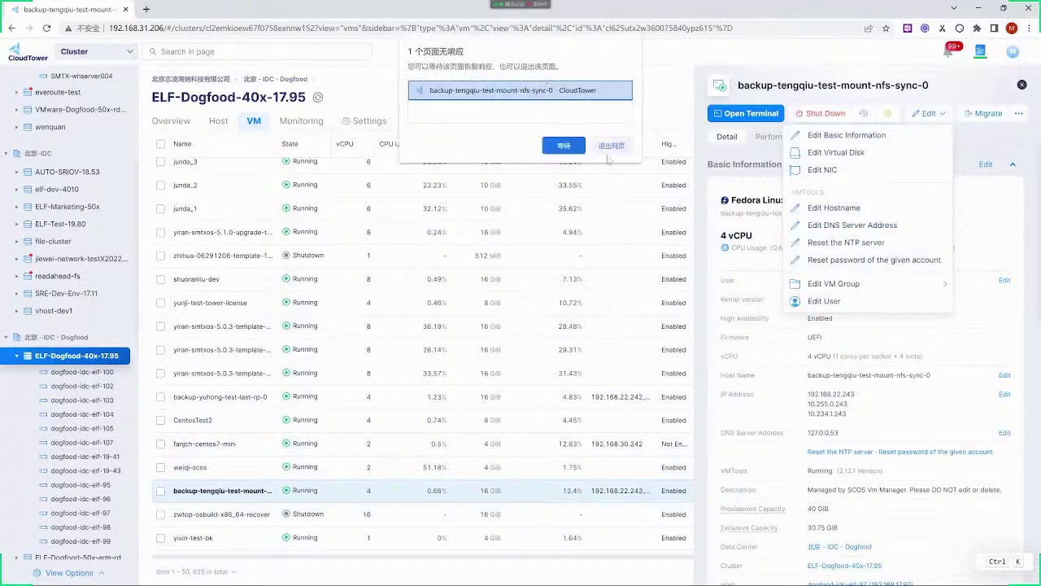
left_click(579, 151)
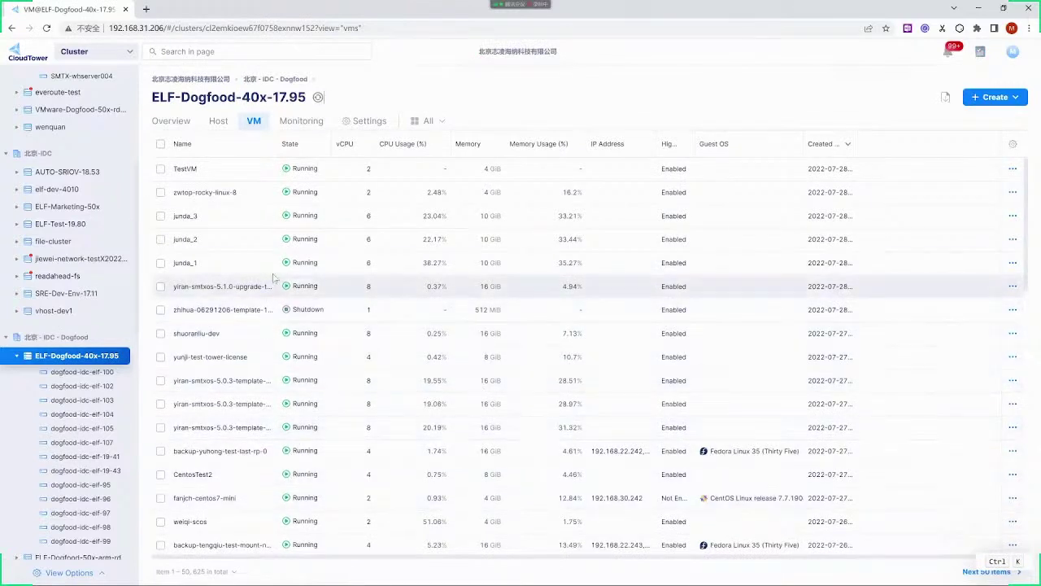
Edit TestVM's basic information to 4 vCPUs and 8 GiB memory and save
left_click(276, 175)
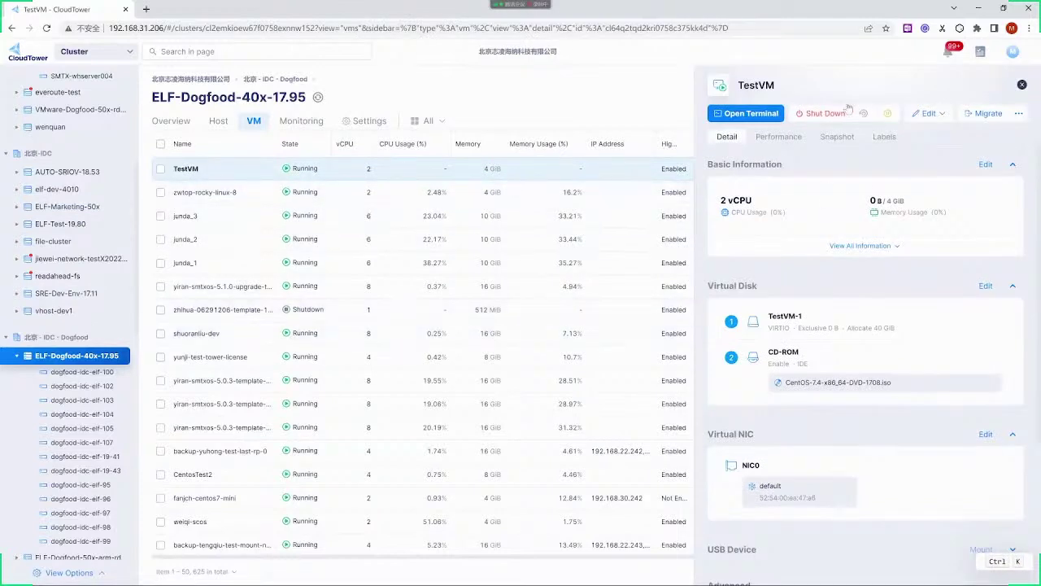
mouse_move(916, 122)
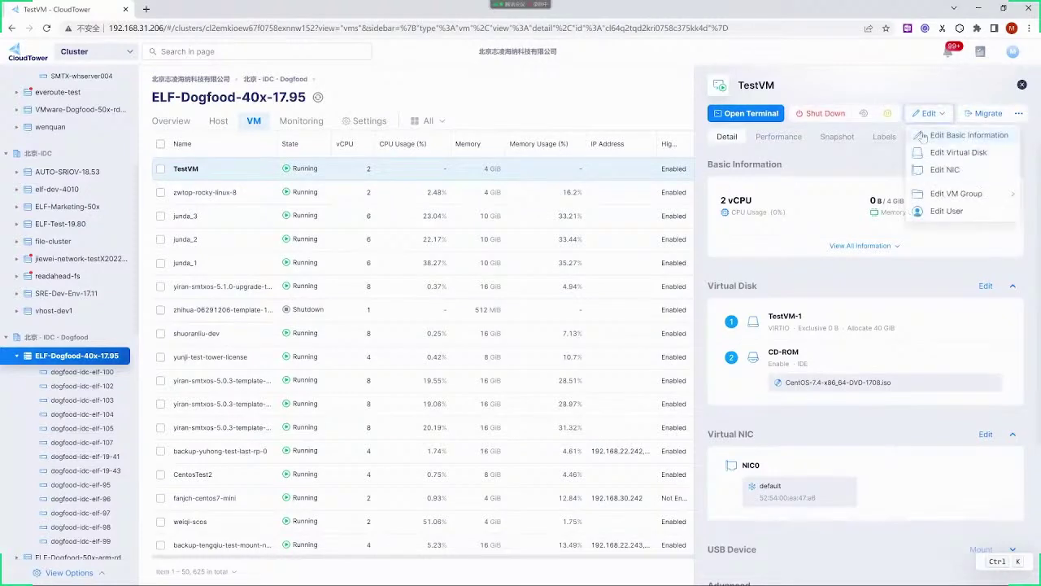
left_click(919, 136)
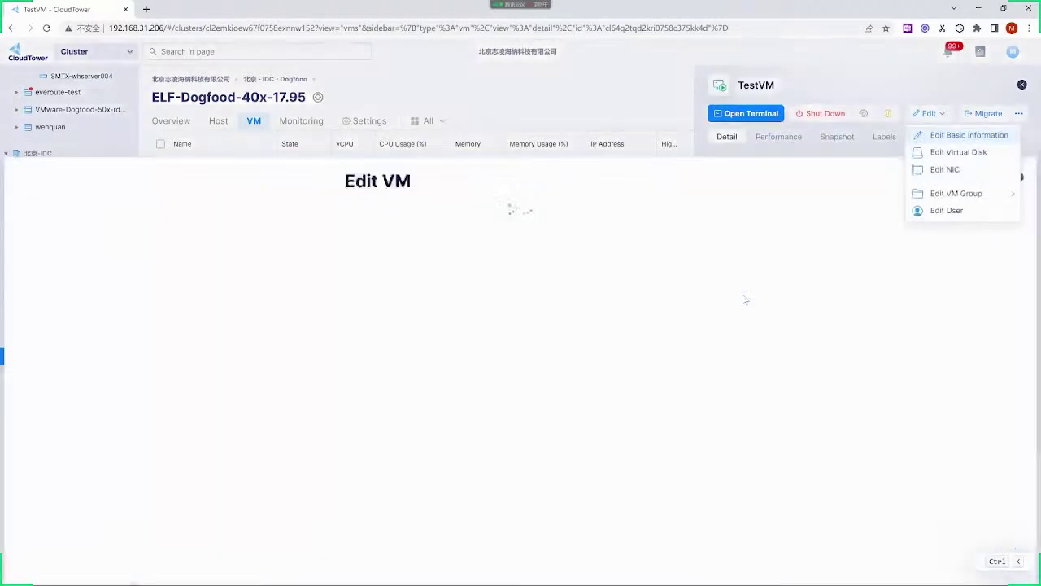
double_click(475, 221)
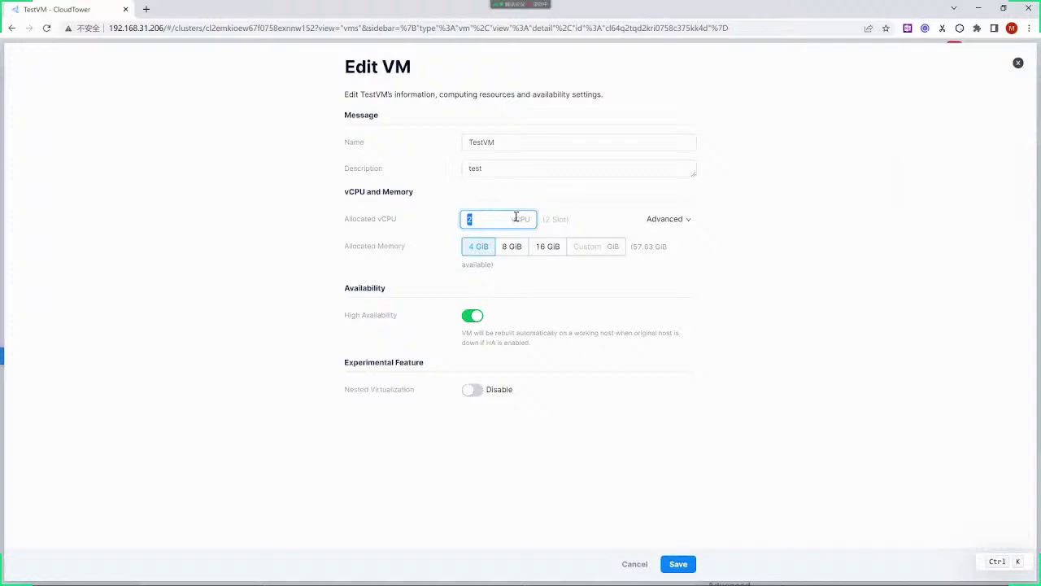
type("4")
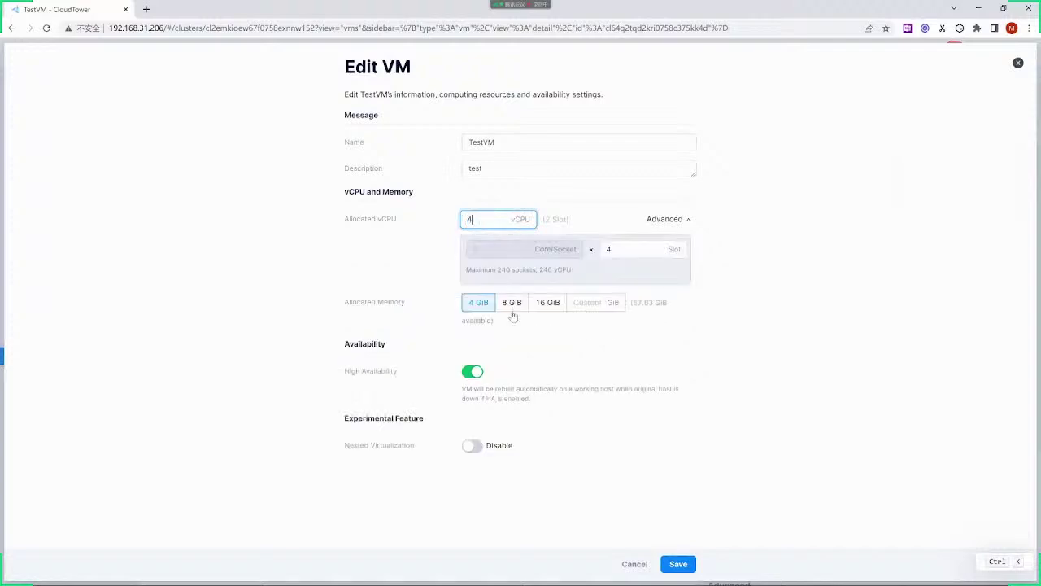
left_click(513, 304)
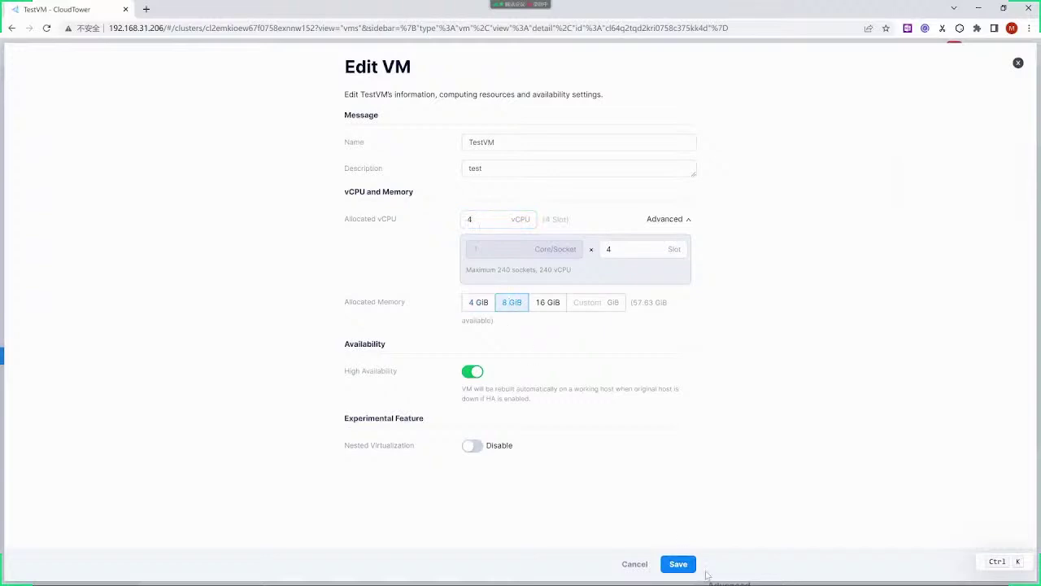
left_click(678, 564)
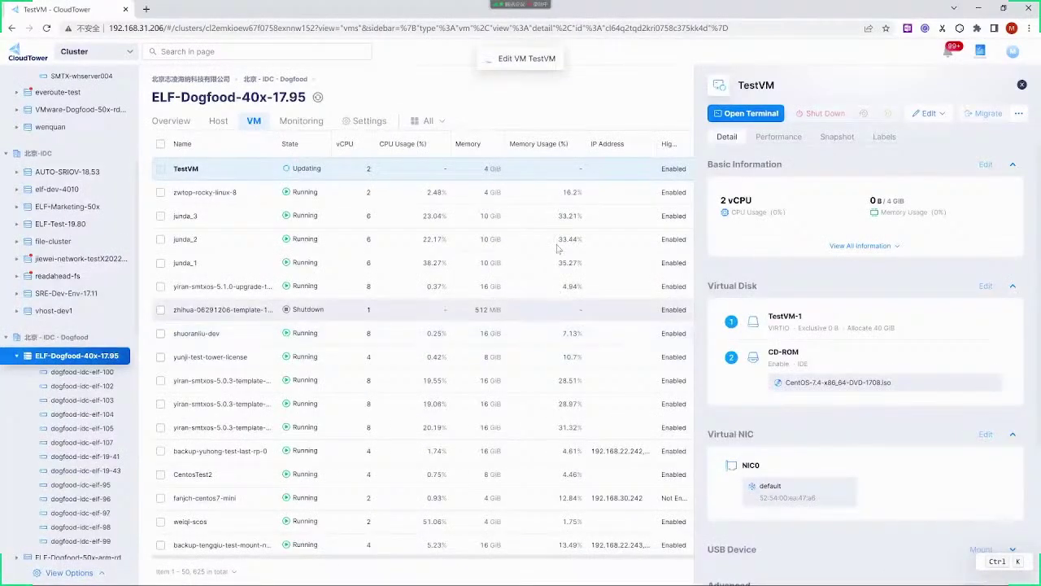
Compare the CentosTest2 and TestVM details, then begin migrating CentosTest2
left_click(1022, 84)
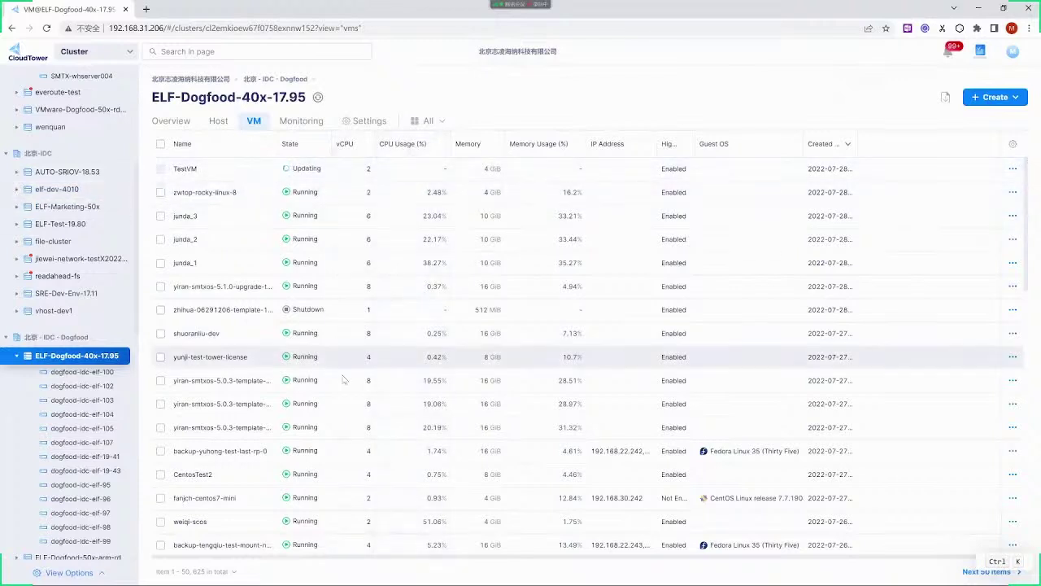
left_click(321, 478)
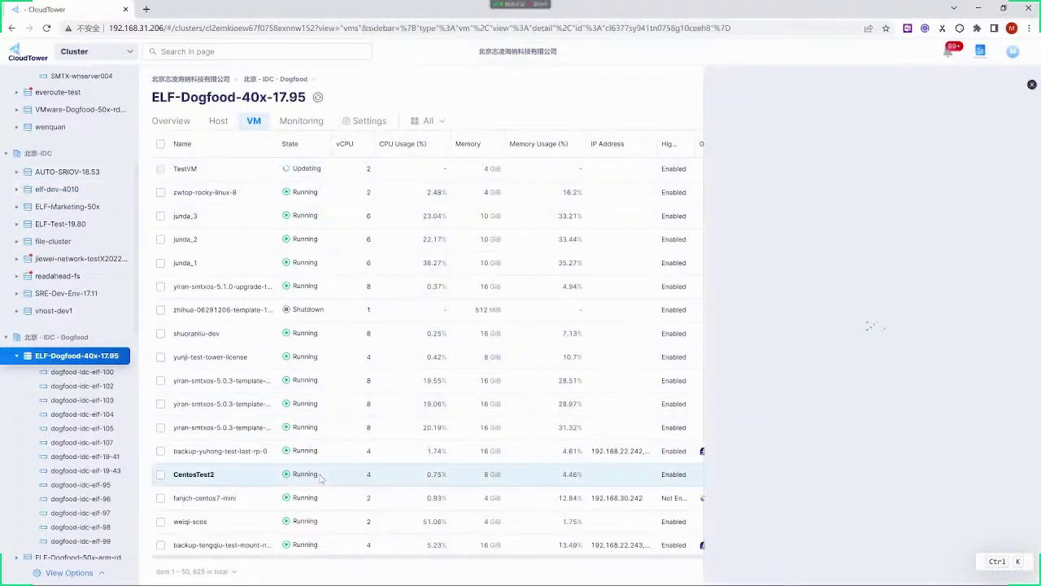
left_click(430, 174)
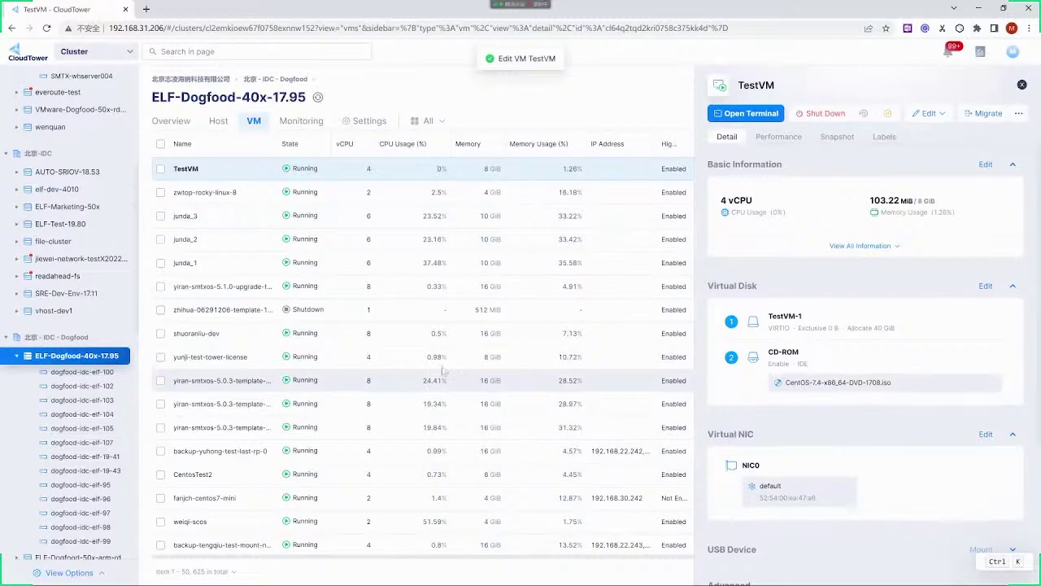
left_click(297, 474)
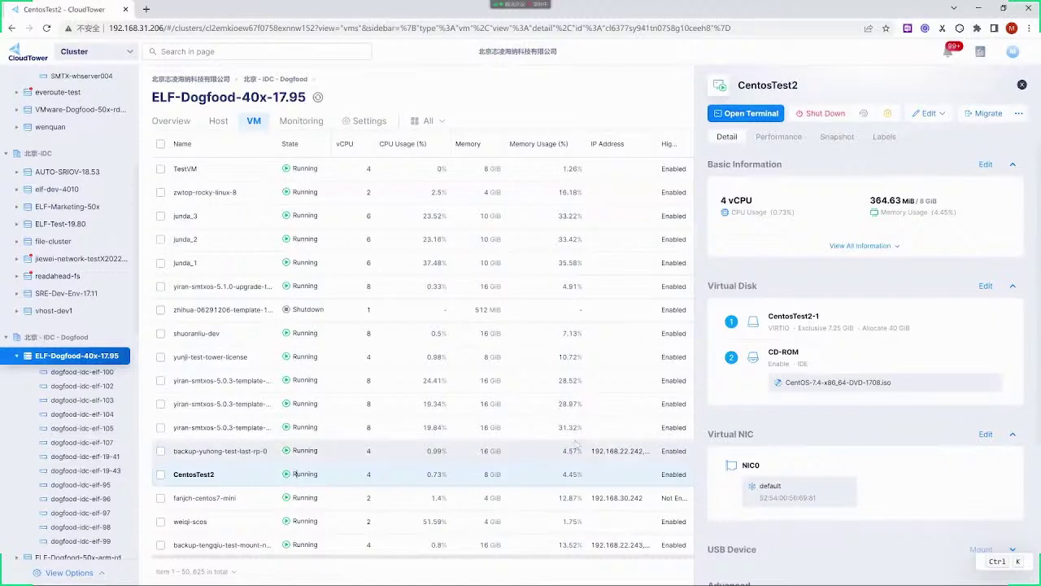
left_click(985, 113)
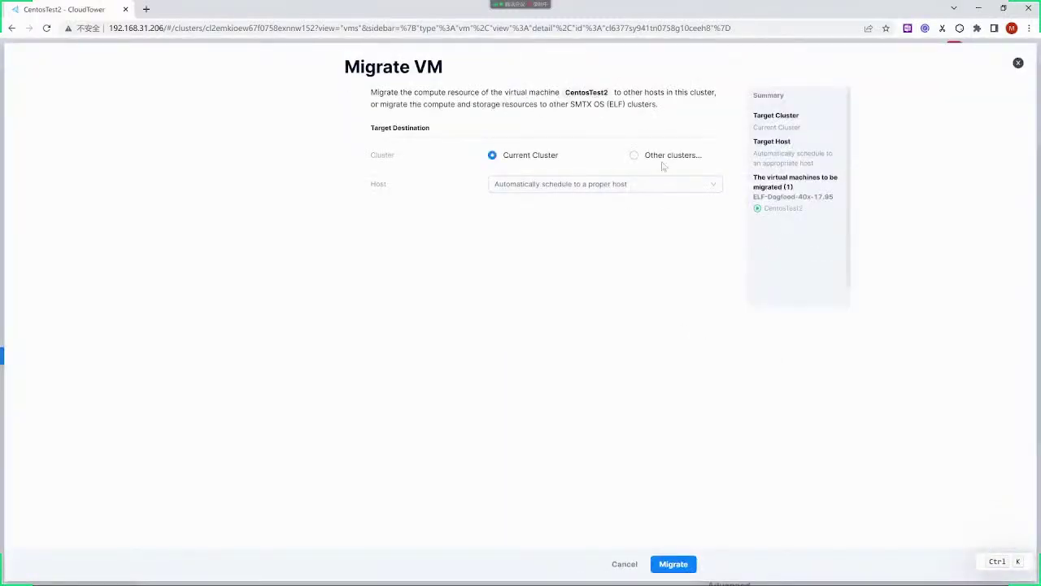
Migrate CentosTest2 to a different cluster, choosing CustomerService as the target
left_click(653, 156)
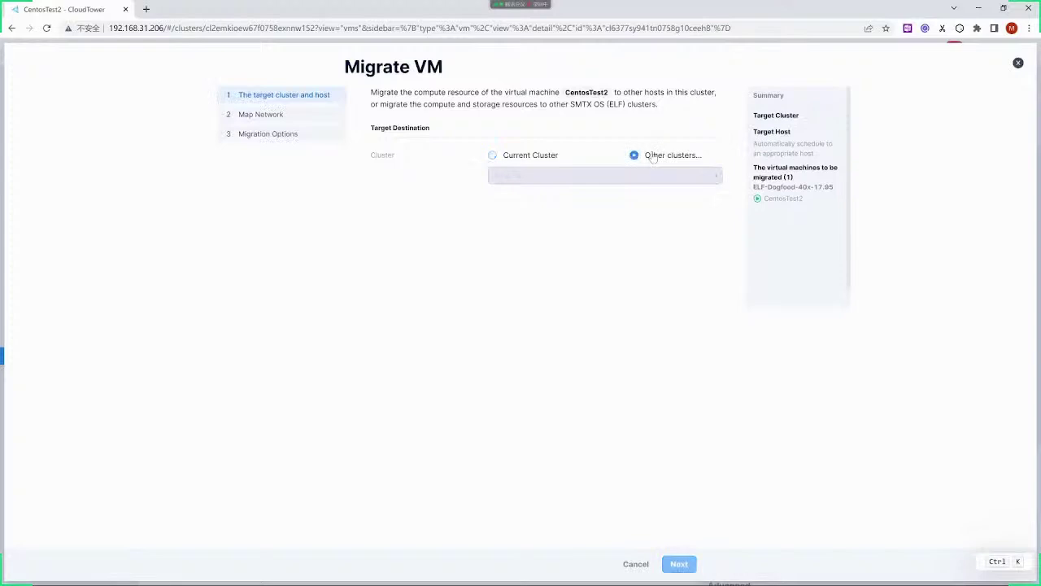
left_click(601, 178)
scroll(600, 244, "down", 4)
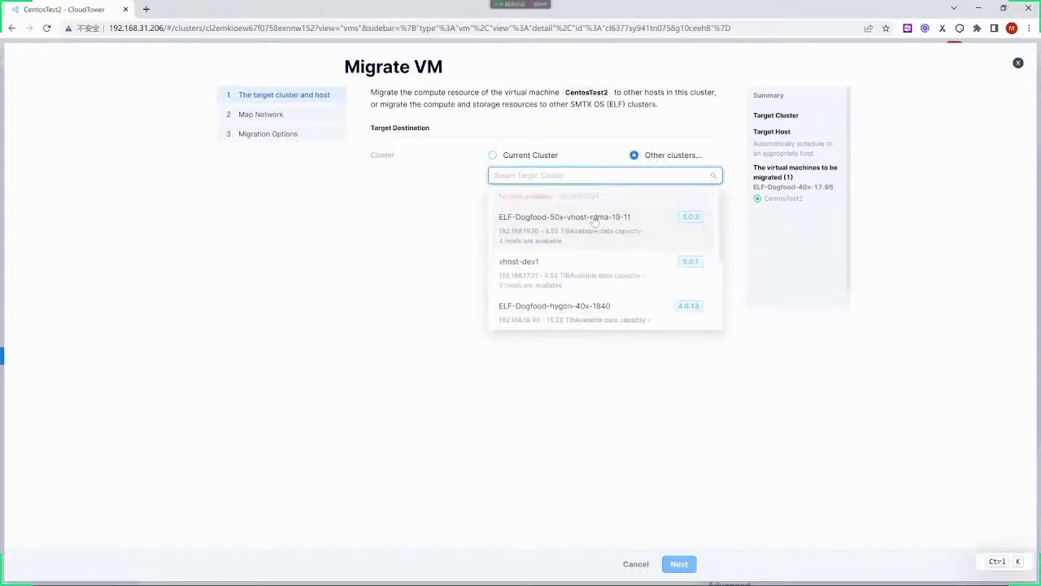
scroll(600, 244, "down", 3)
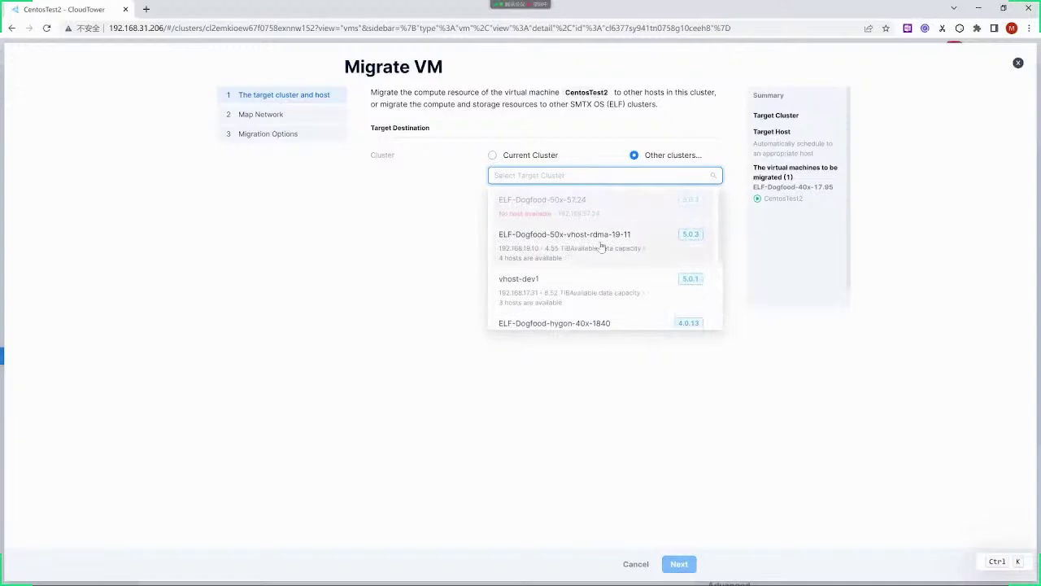
left_click(595, 268)
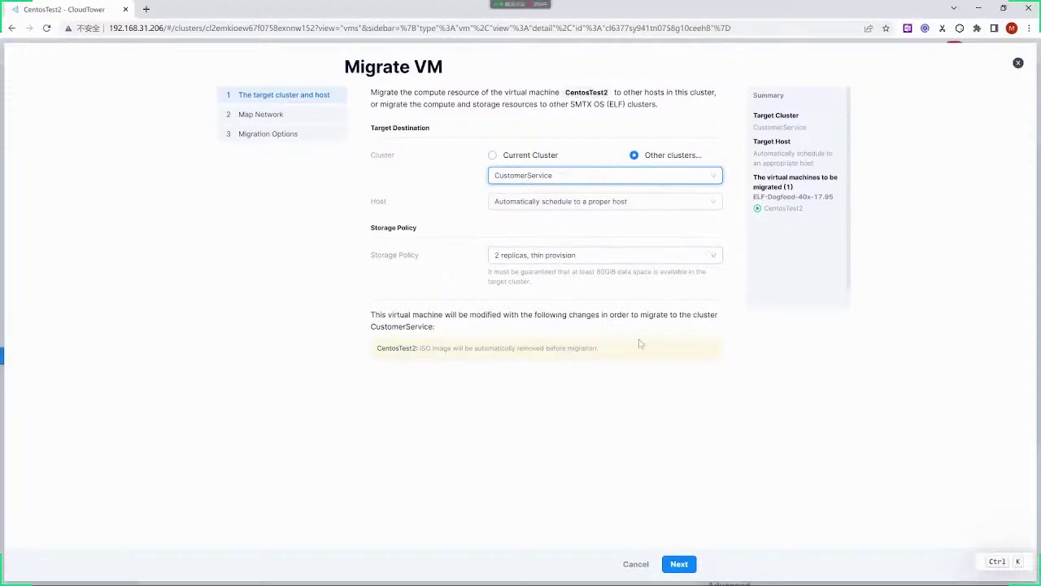
left_click(679, 565)
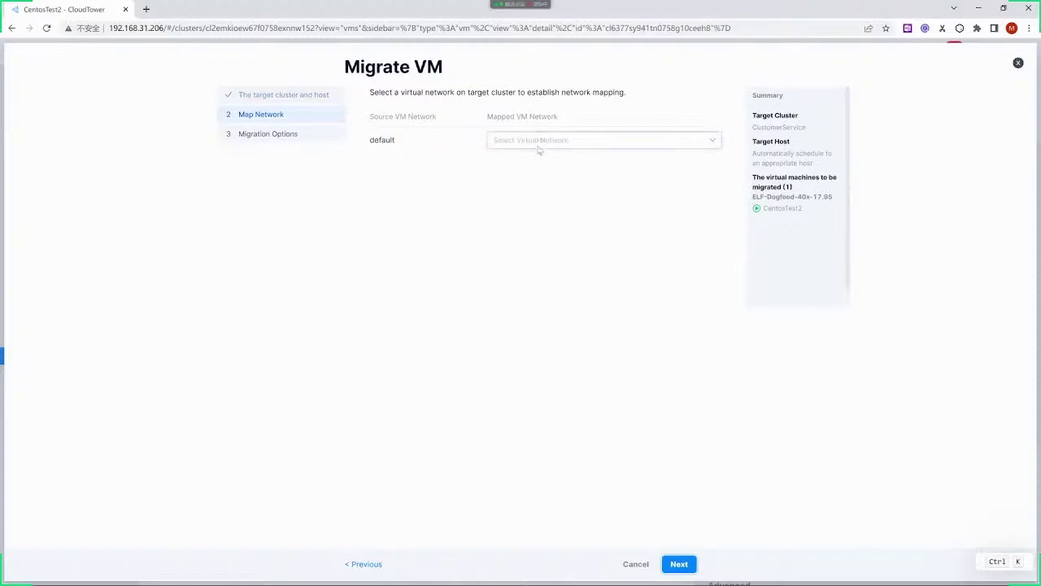
Map the default network to default and start the hot migration without retaining the source VM
left_click(540, 141)
left_click(529, 166)
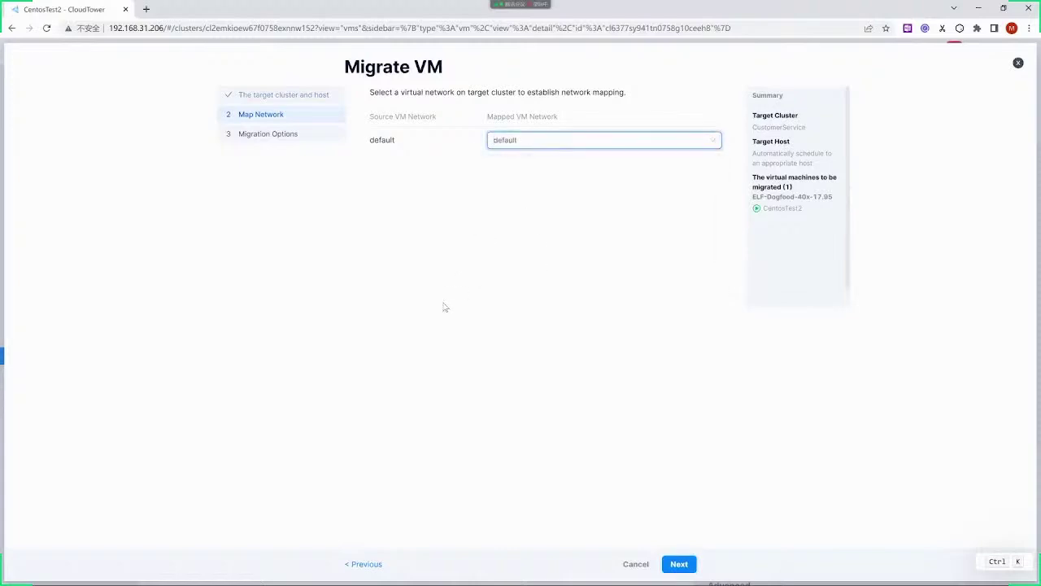
left_click(678, 563)
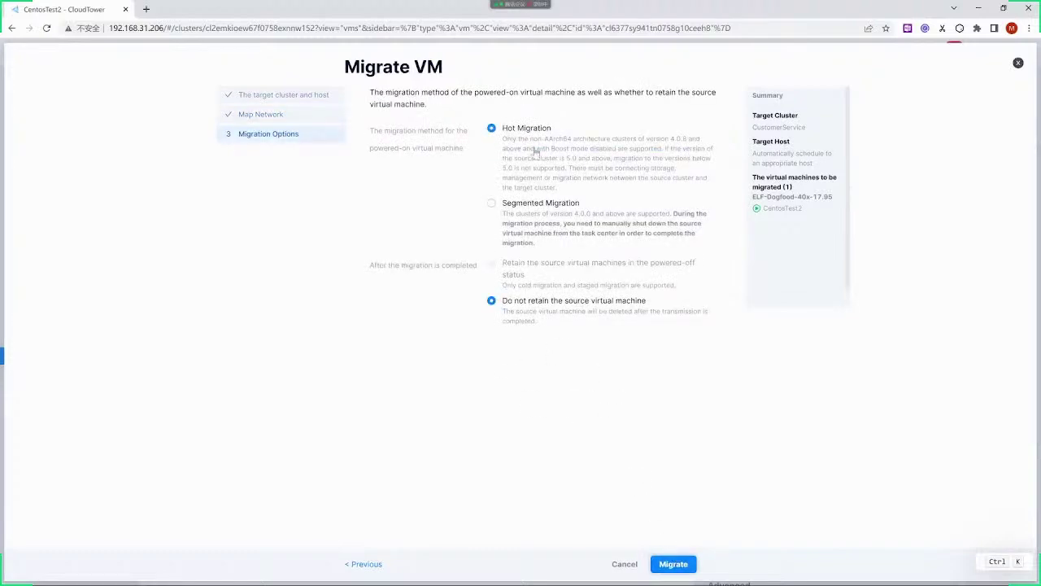
left_click(689, 566)
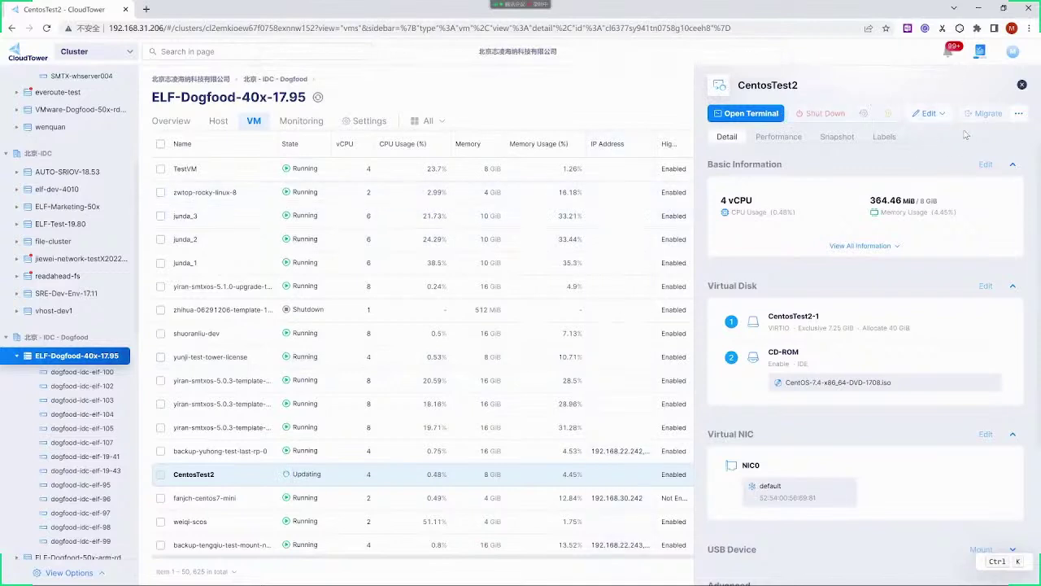
Check the live-migration task's progress, then view the ELF-Dogfood-40x-17.95 cluster's monitoring dashboard
left_click(980, 51)
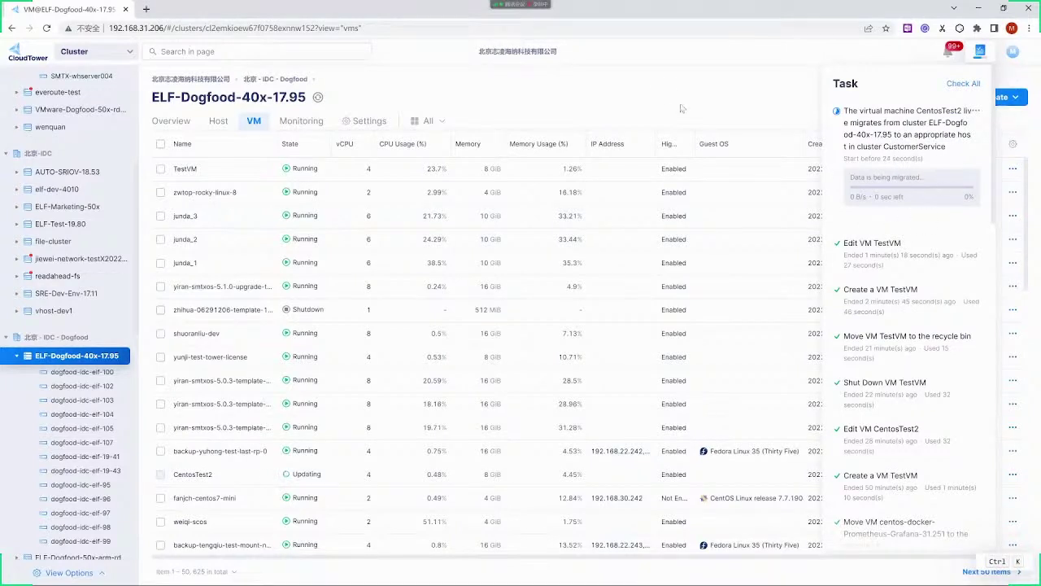
left_click(715, 89)
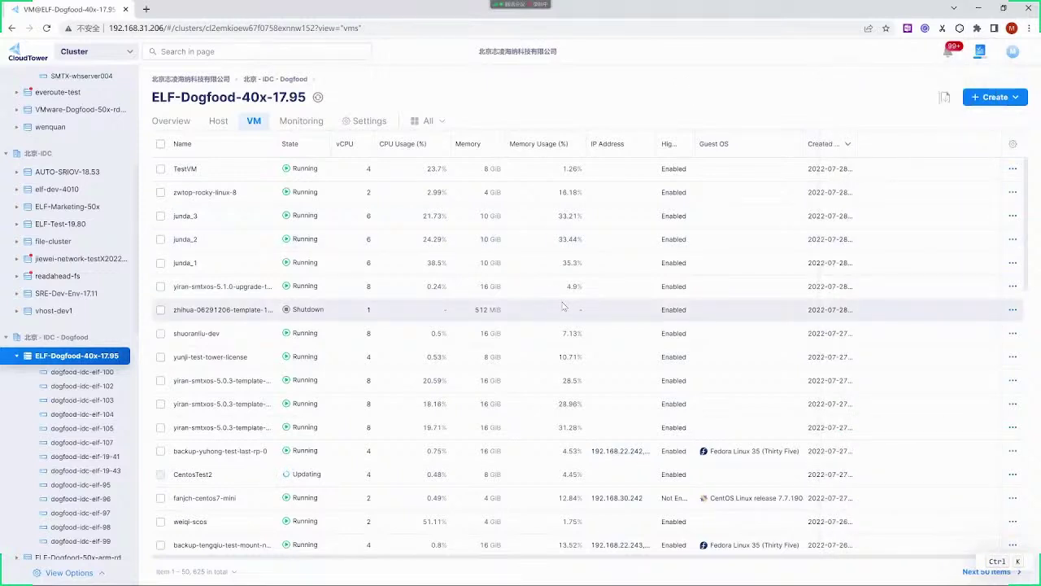
left_click(300, 122)
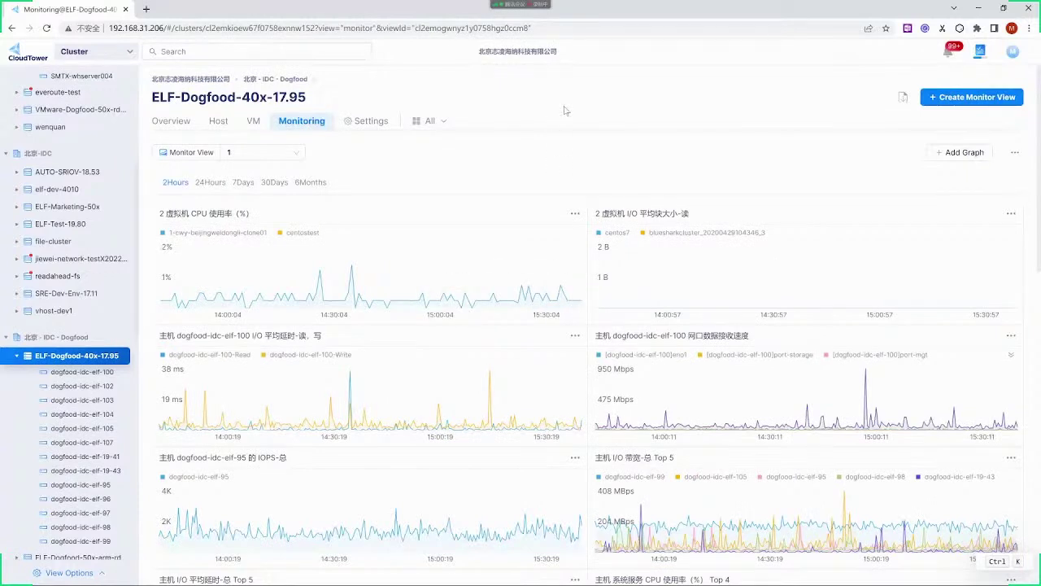
left_click(965, 153)
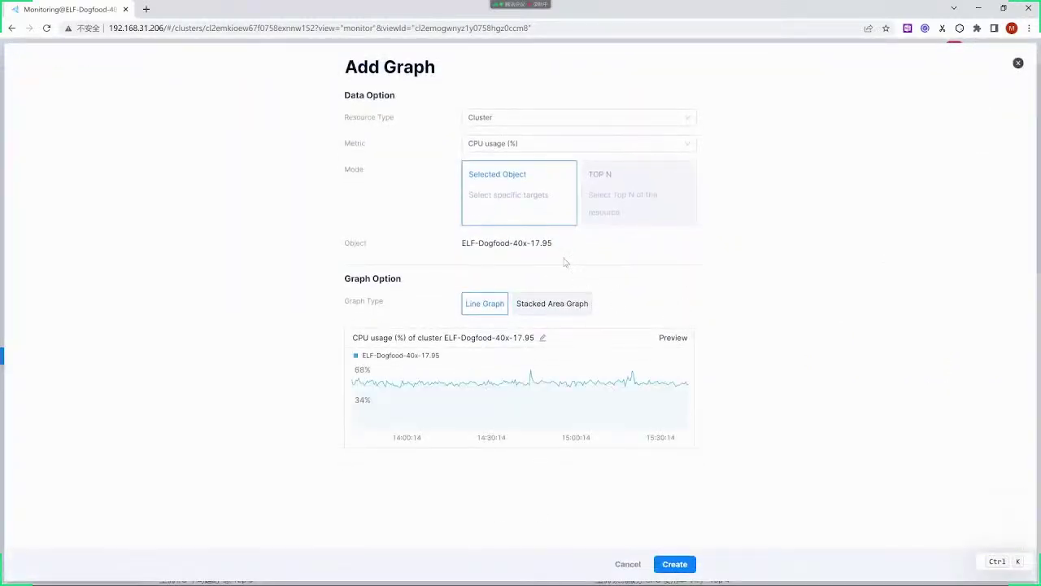
left_click(546, 117)
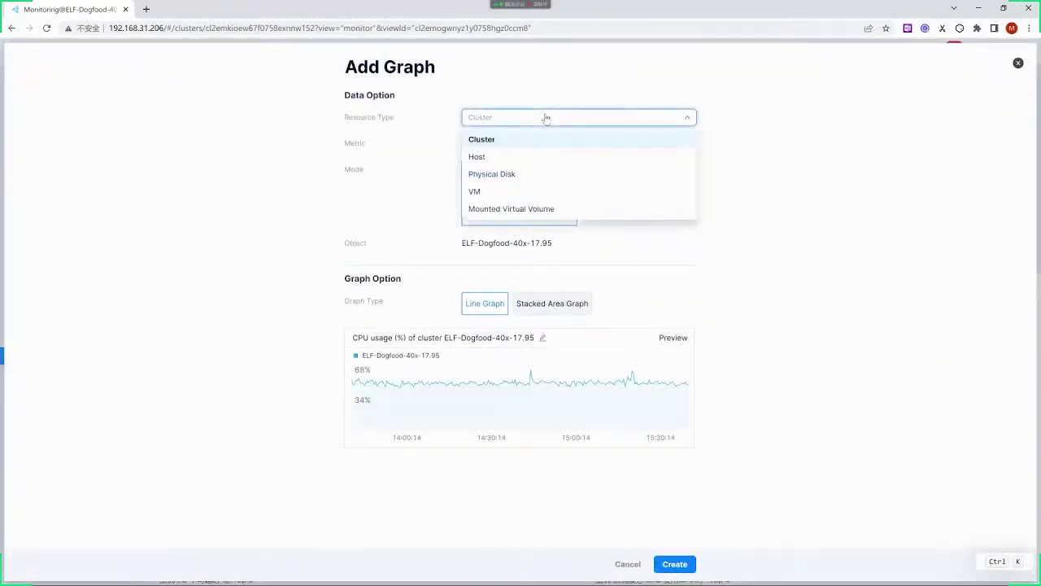
left_click(487, 192)
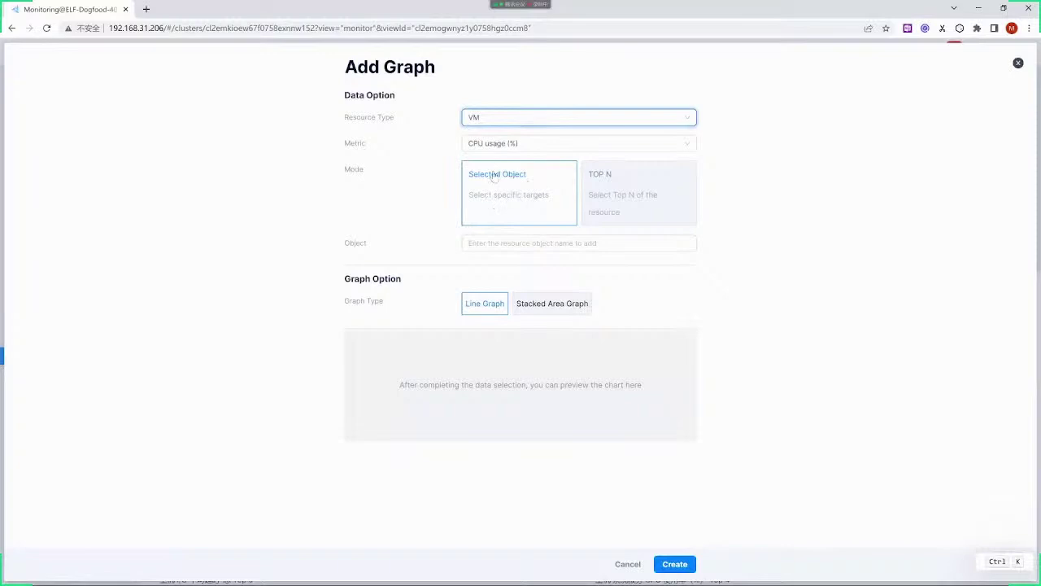
left_click(499, 147)
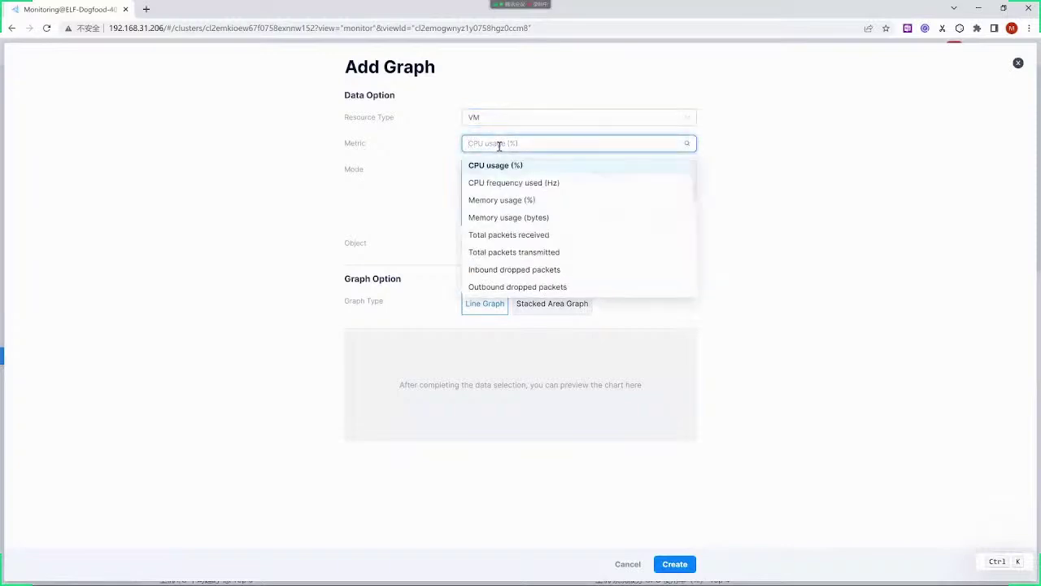
scroll(556, 248, "down", 5)
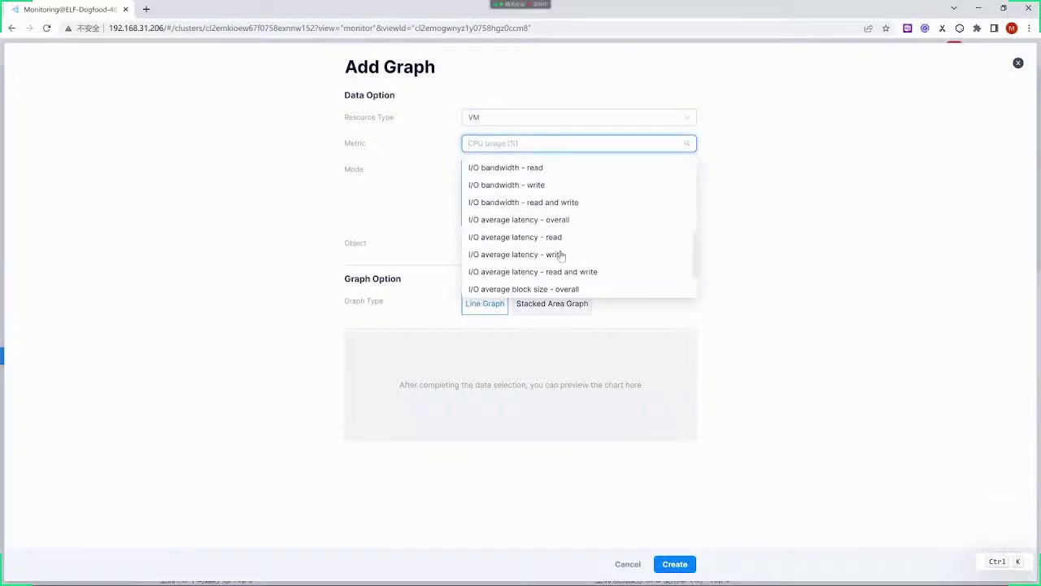
scroll(560, 256, "down", 2)
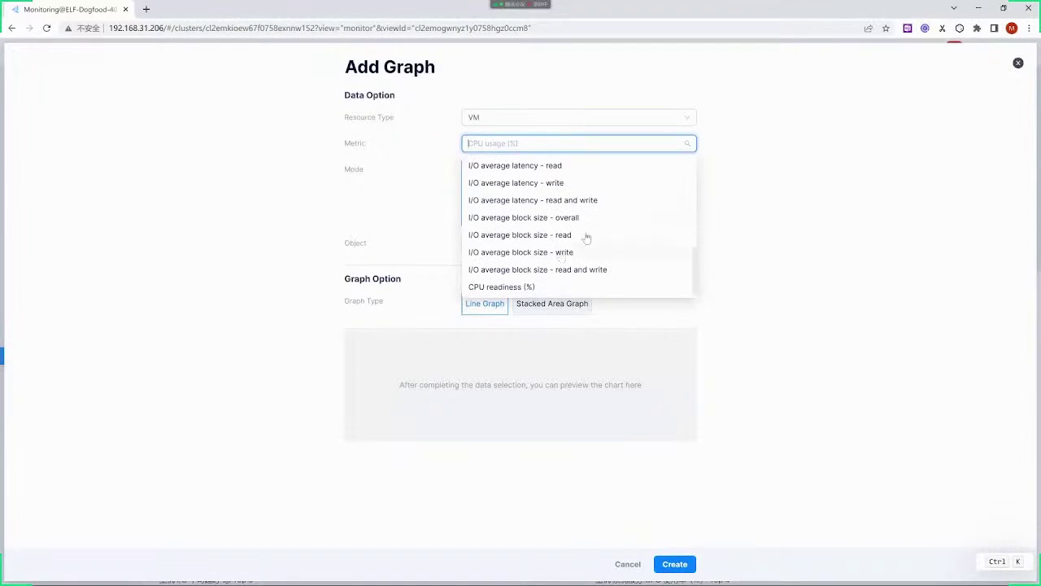
left_click(716, 258)
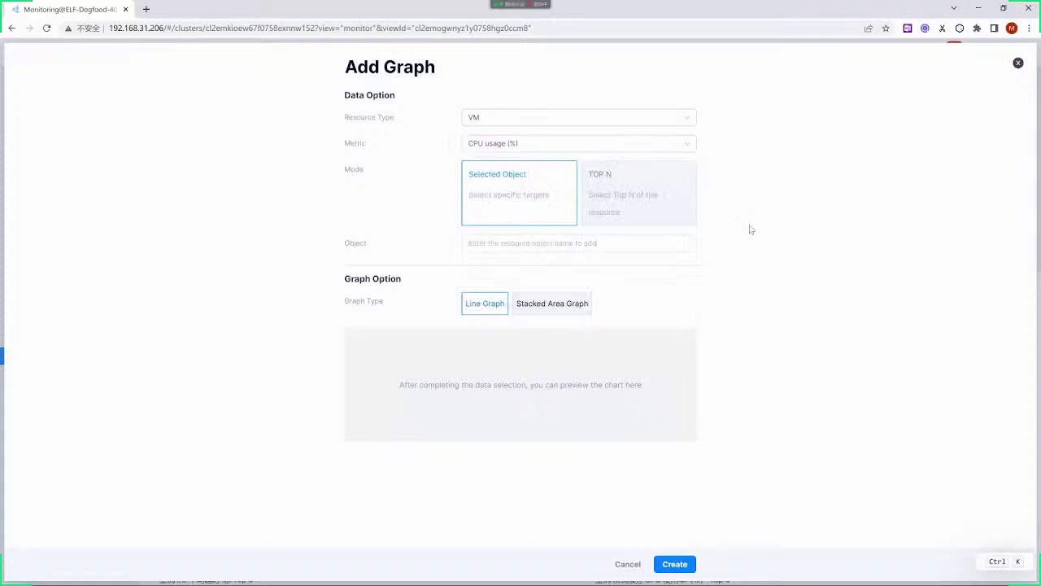
left_click(617, 190)
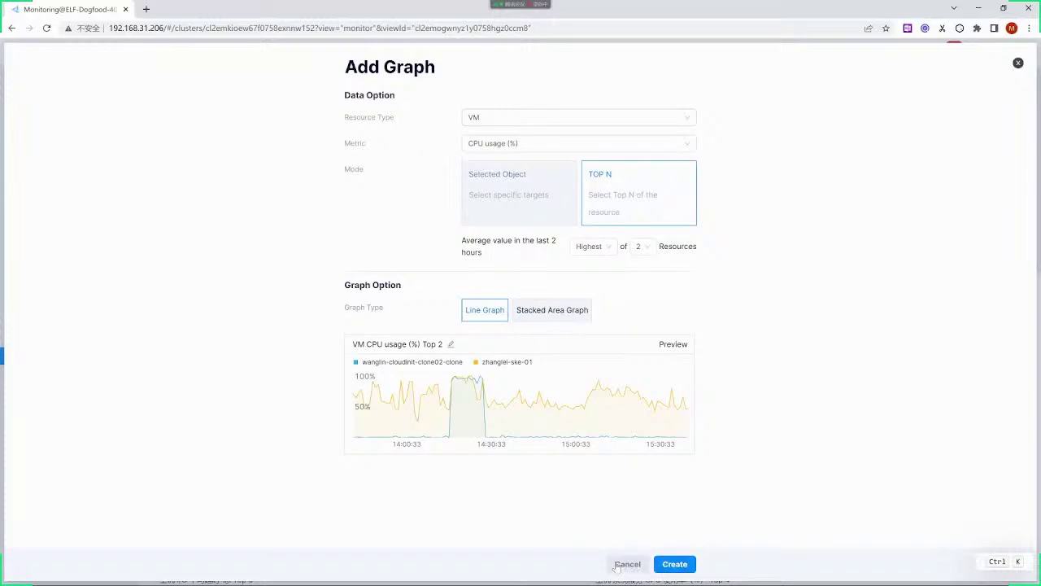
left_click(627, 563)
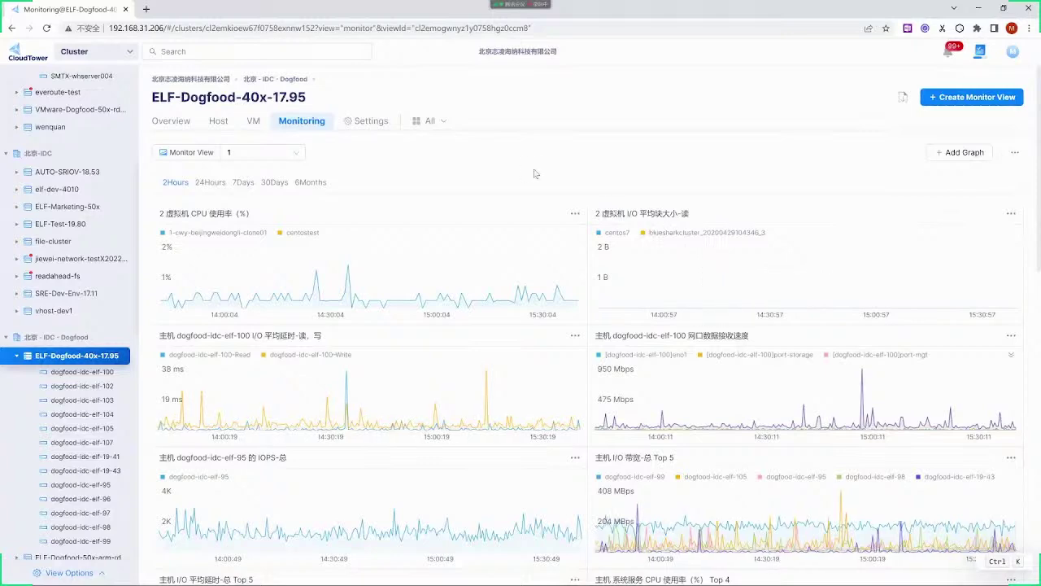
Glance over the monitoring graphs and switch to the cluster's Snapshot Plan list
scroll(651, 235, "down", 3)
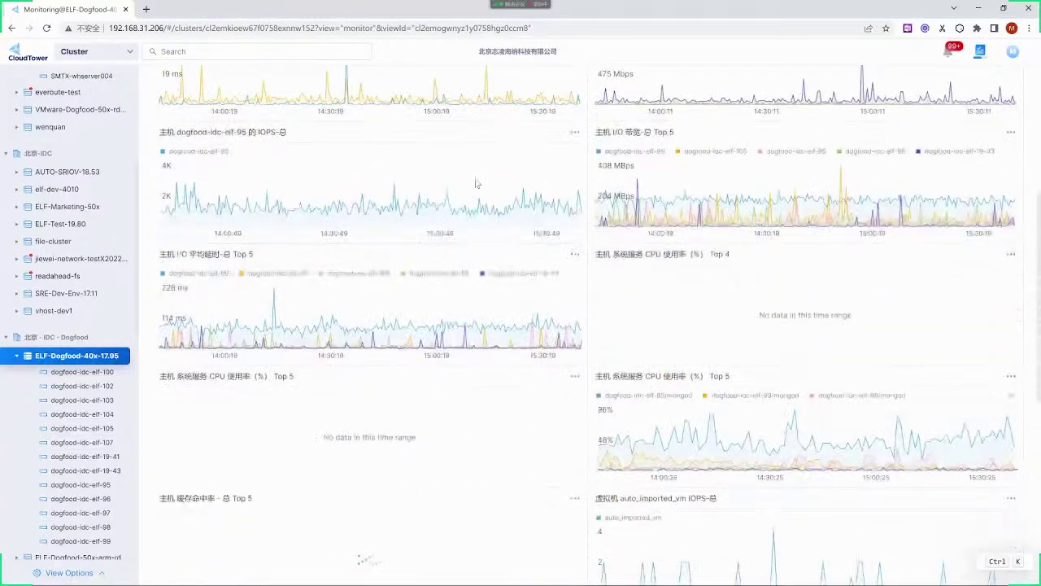
scroll(434, 124, "up", 4)
left_click(434, 122)
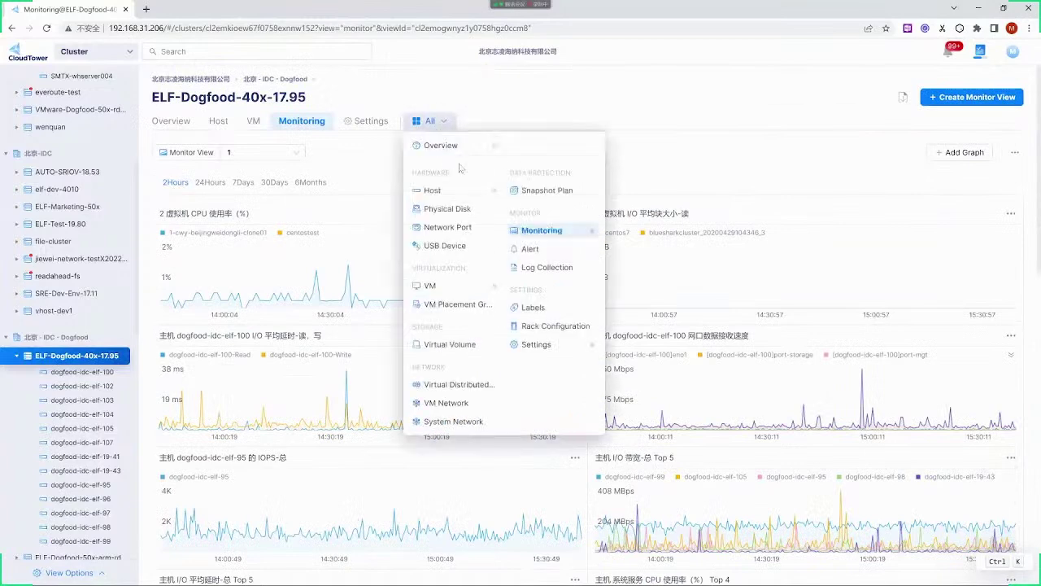
left_click(536, 190)
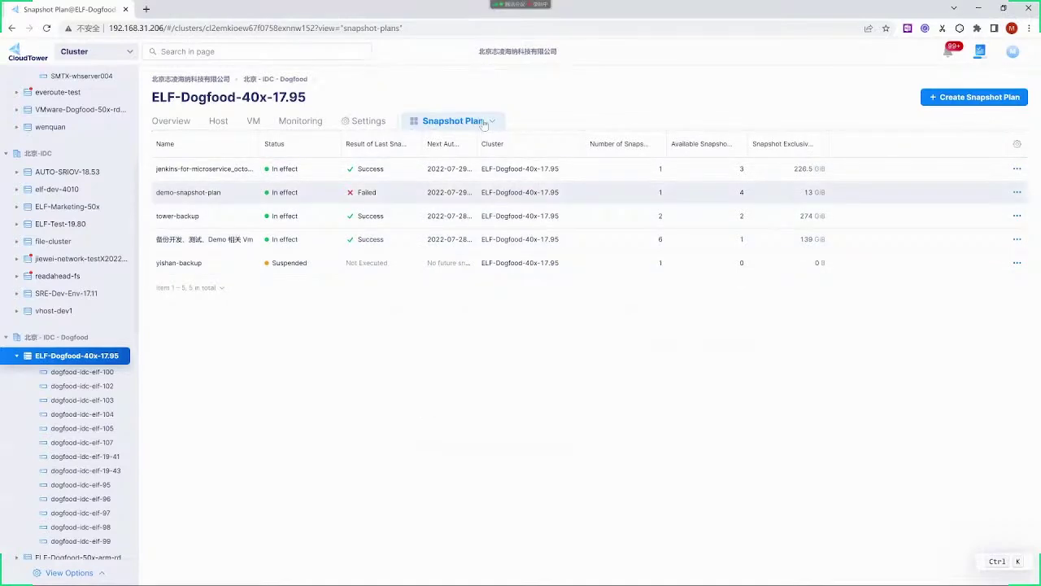
left_click(290, 168)
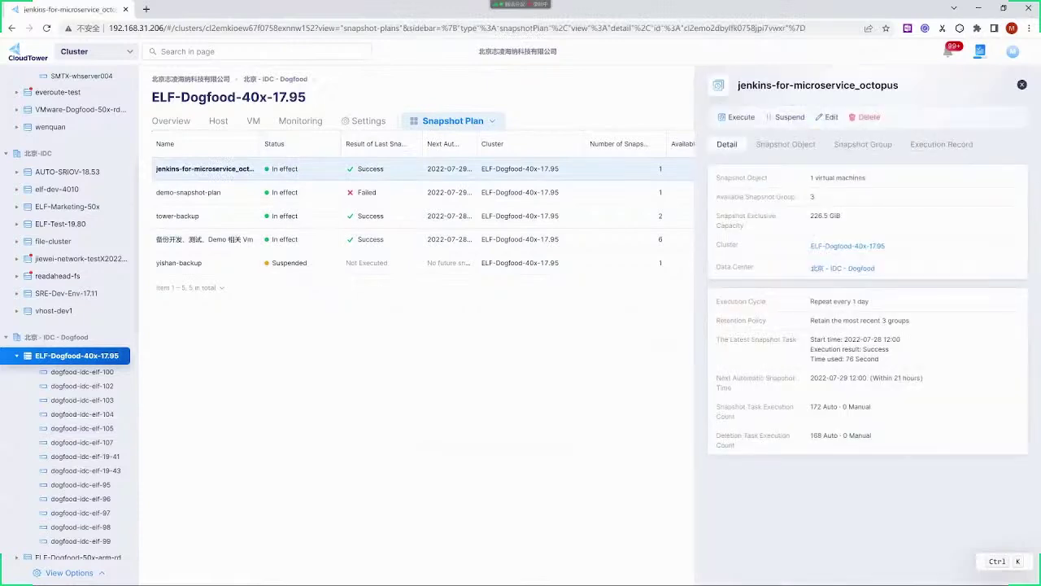
left_click(787, 148)
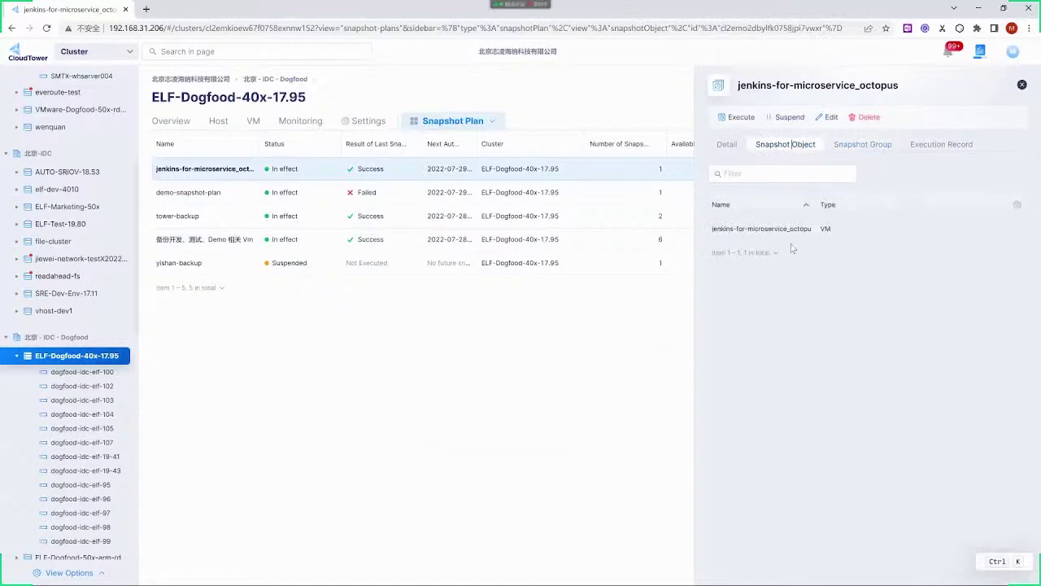
left_click(864, 144)
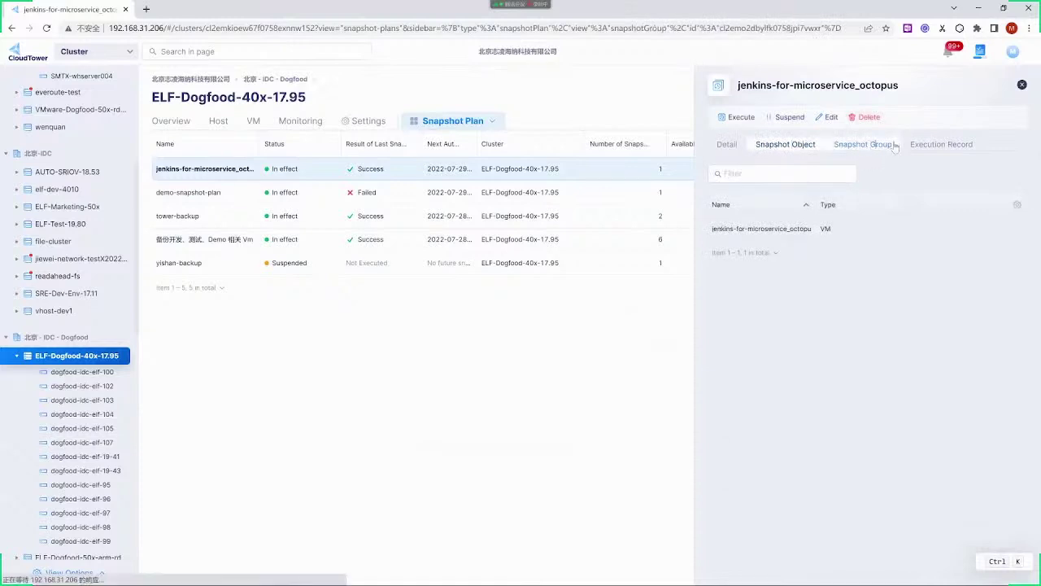
left_click(950, 144)
left_click(726, 145)
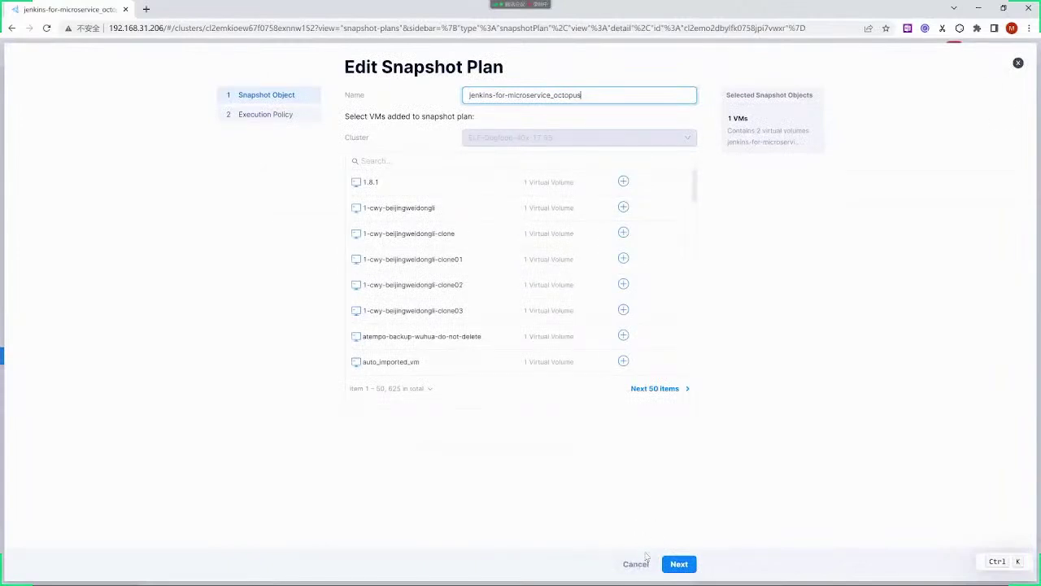
left_click(640, 563)
left_click(574, 399)
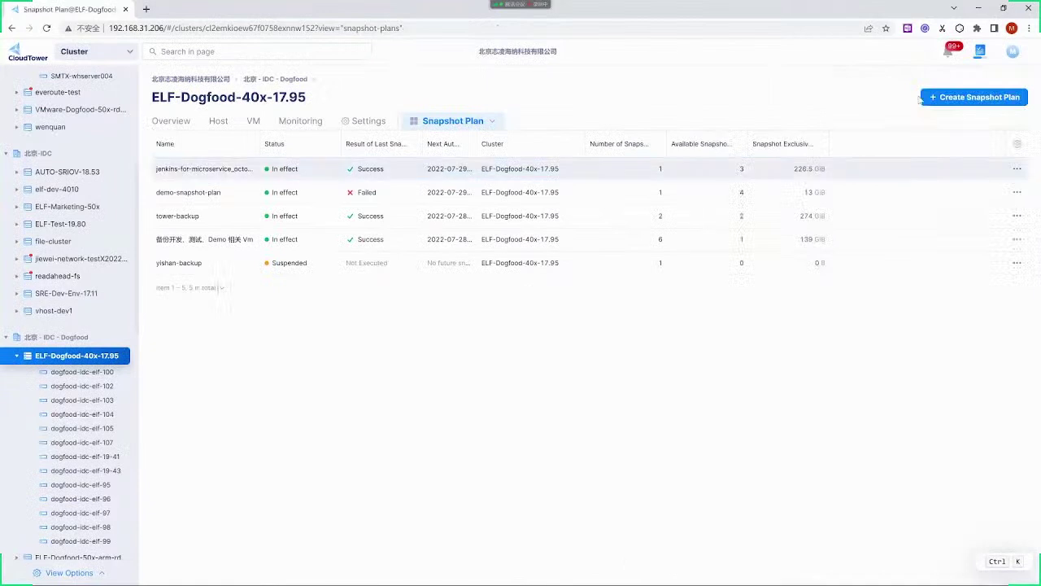
Start a snapshot plan named Backup covering VM 1-cwy-beijingweidongli-clone02
left_click(975, 97)
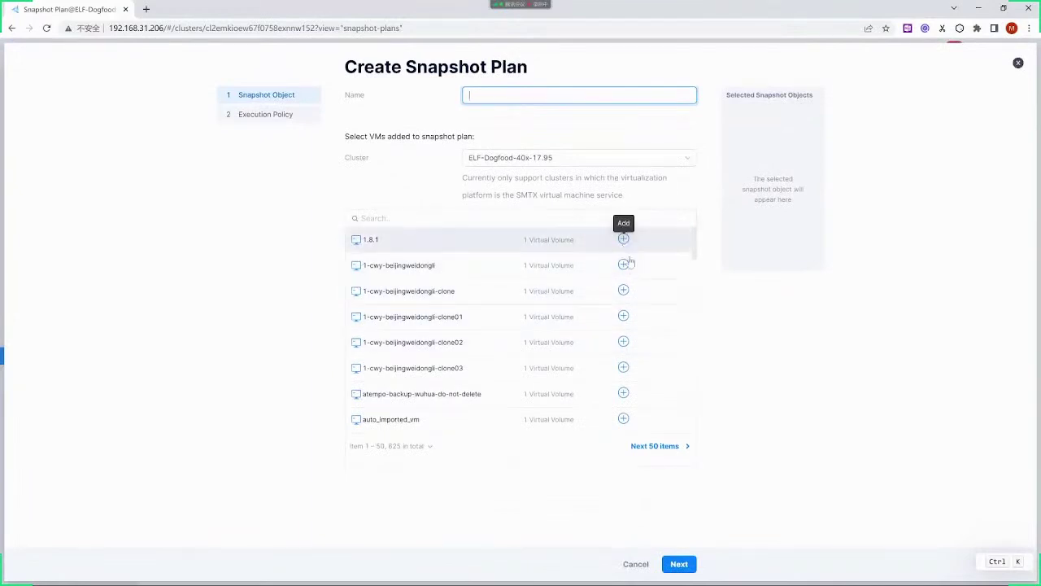
left_click(623, 341)
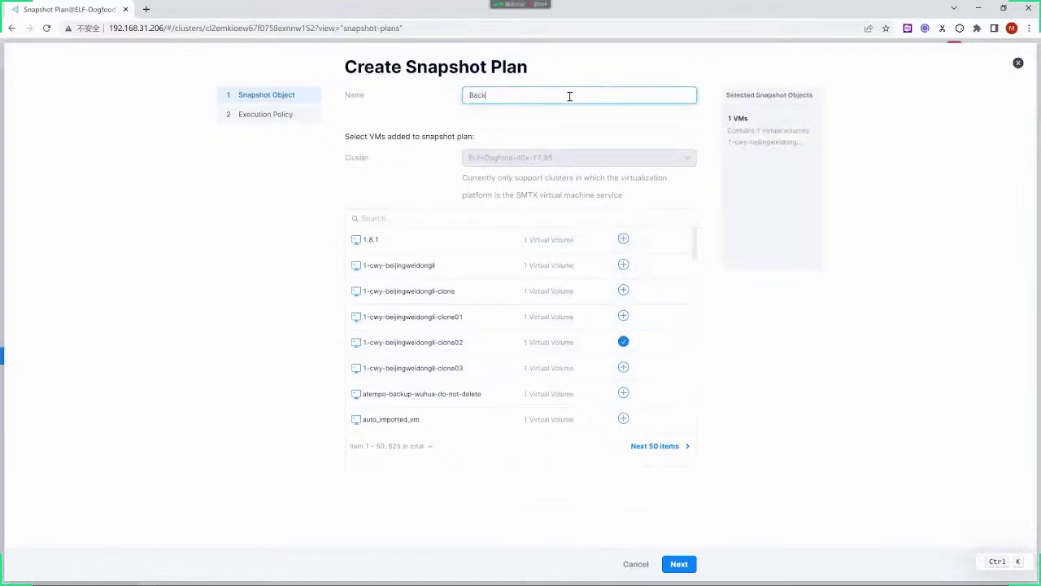
left_click(679, 564)
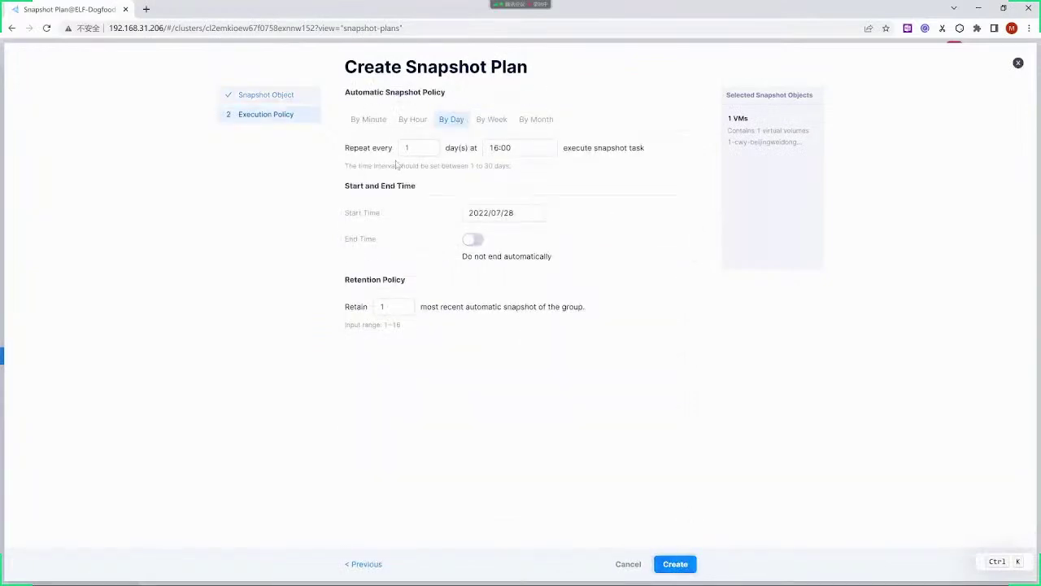
Schedule it weekly on Monday at 16:00, retain 1 snapshot, and create the plan
left_click(373, 120)
left_click(446, 119)
left_click(490, 120)
left_click(396, 366)
key("ctrl+a")
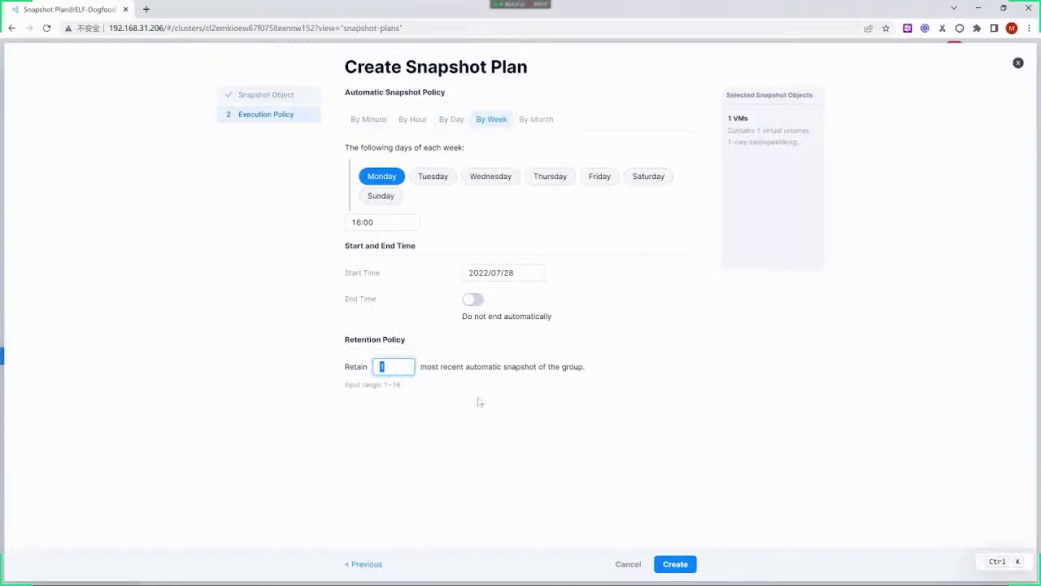
left_click(674, 564)
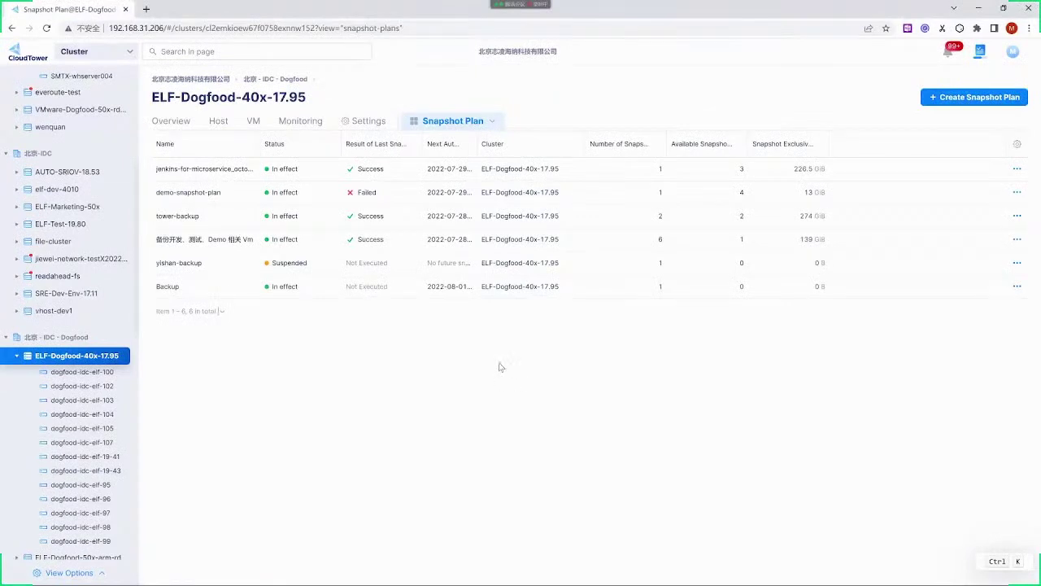
Go to the Content Library, glance at VM Templates, and settle on the ISO Image list
left_click(86, 52)
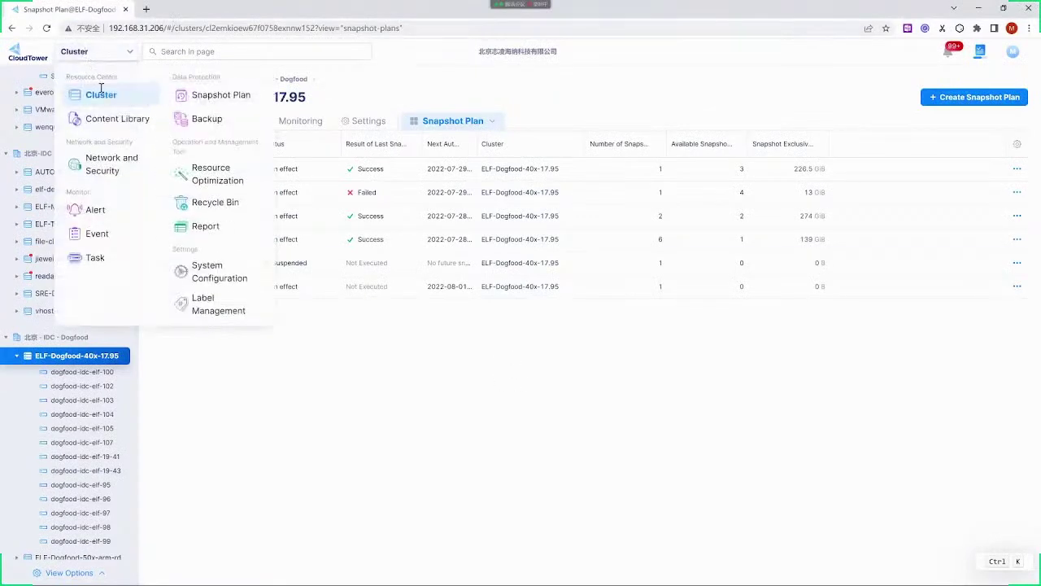
left_click(106, 121)
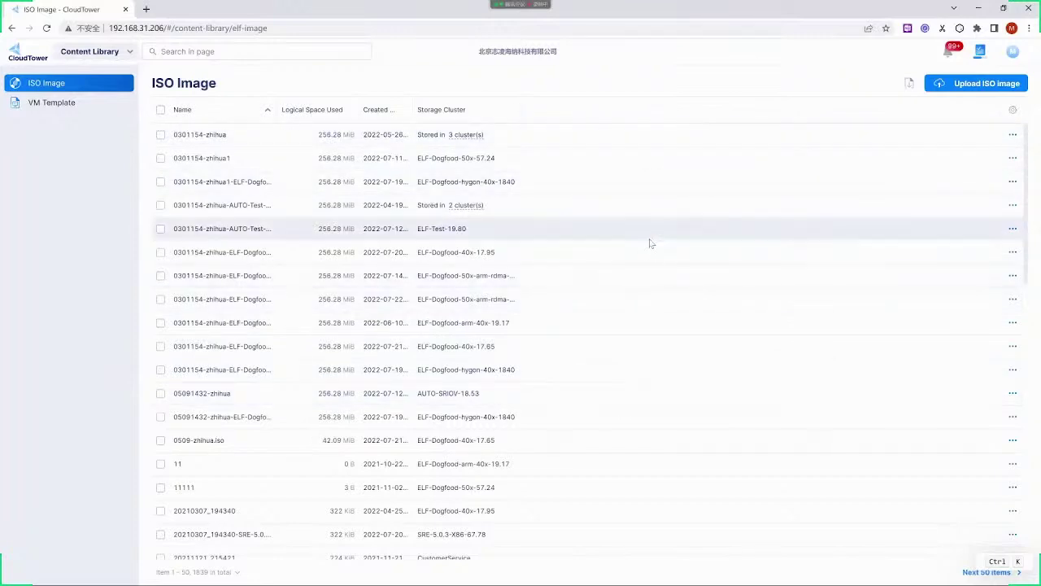
left_click(45, 103)
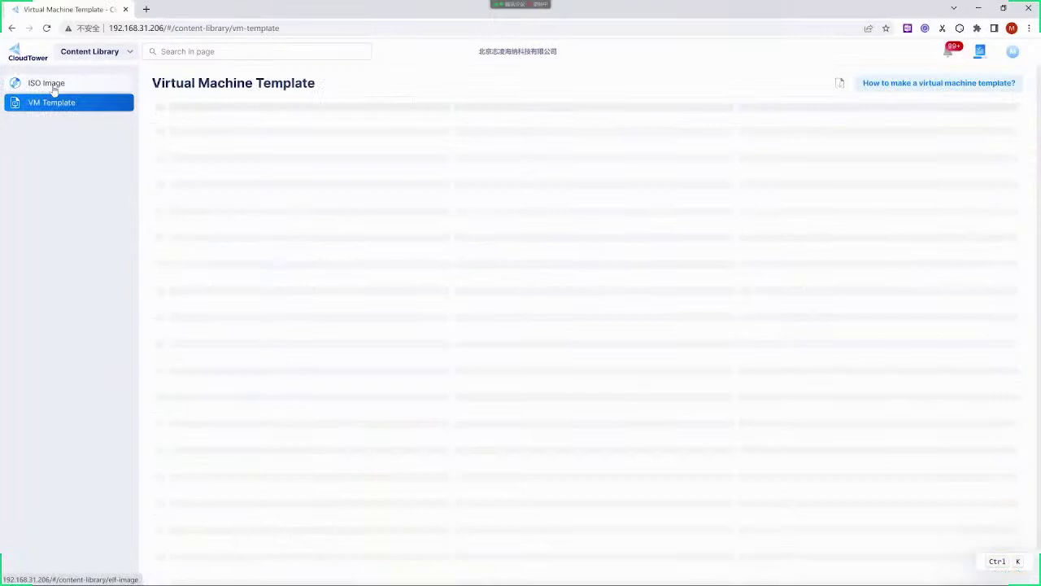
left_click(50, 85)
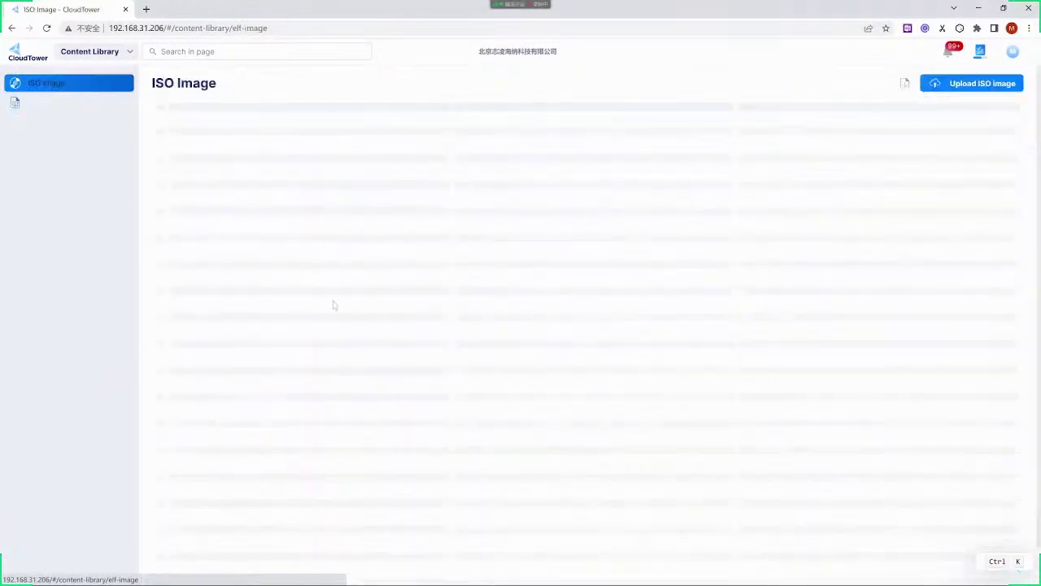
Set up a FreeBSD-13.1-RELEASE-amd64-dvd1.iso upload to ELF-Dogfood-50x-57.24 and the vhost rdma cluster, then cancel it
left_click(986, 84)
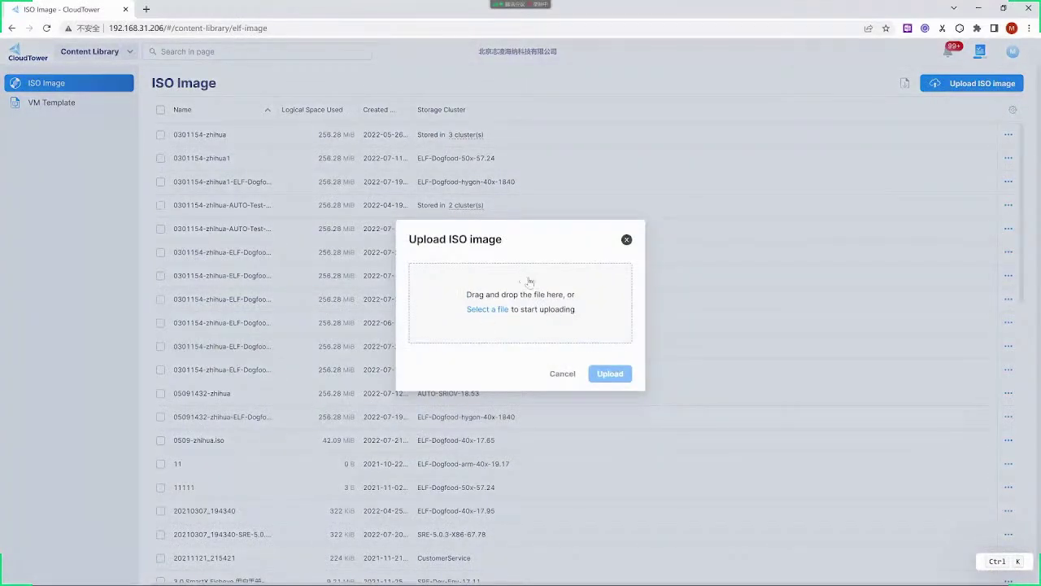
left_click(522, 336)
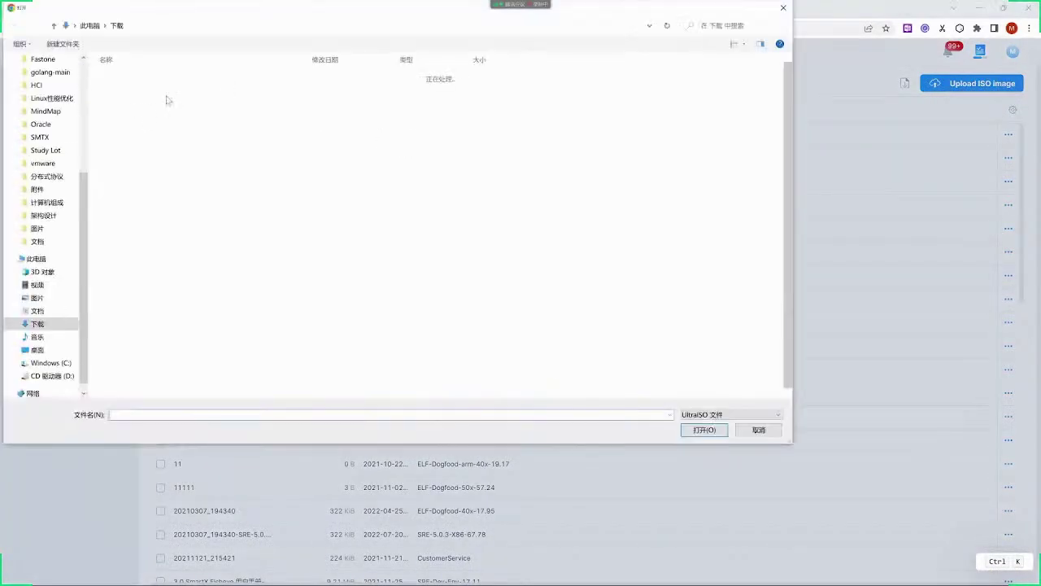
double_click(154, 89)
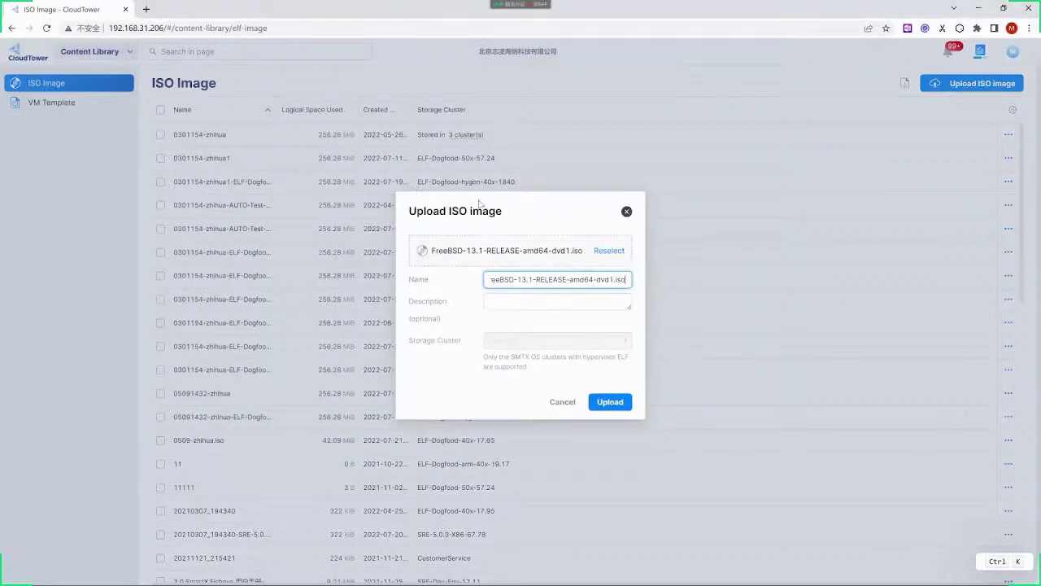
left_click(542, 341)
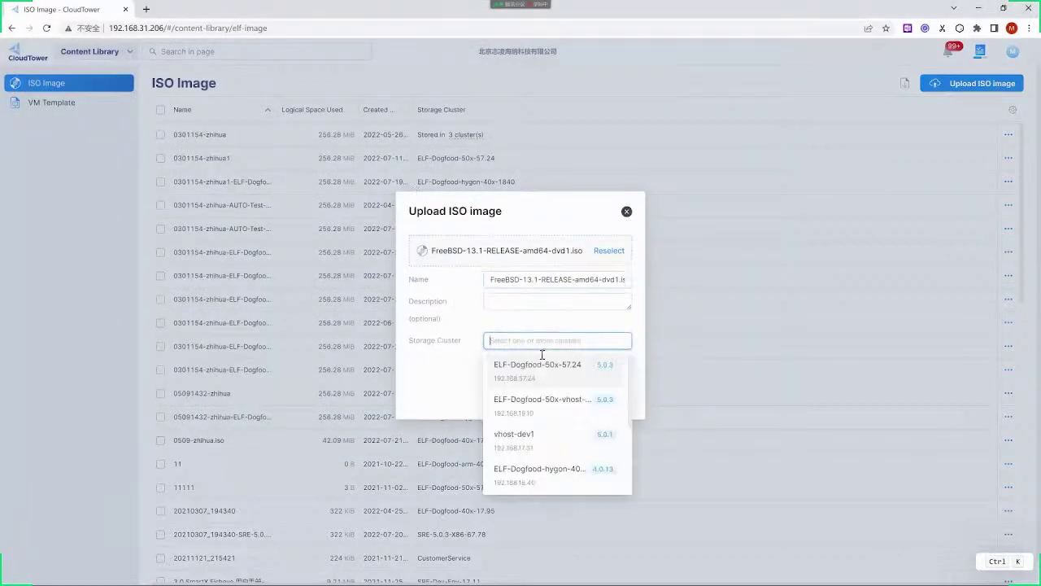
left_click(536, 364)
left_click(604, 340)
left_click(603, 339)
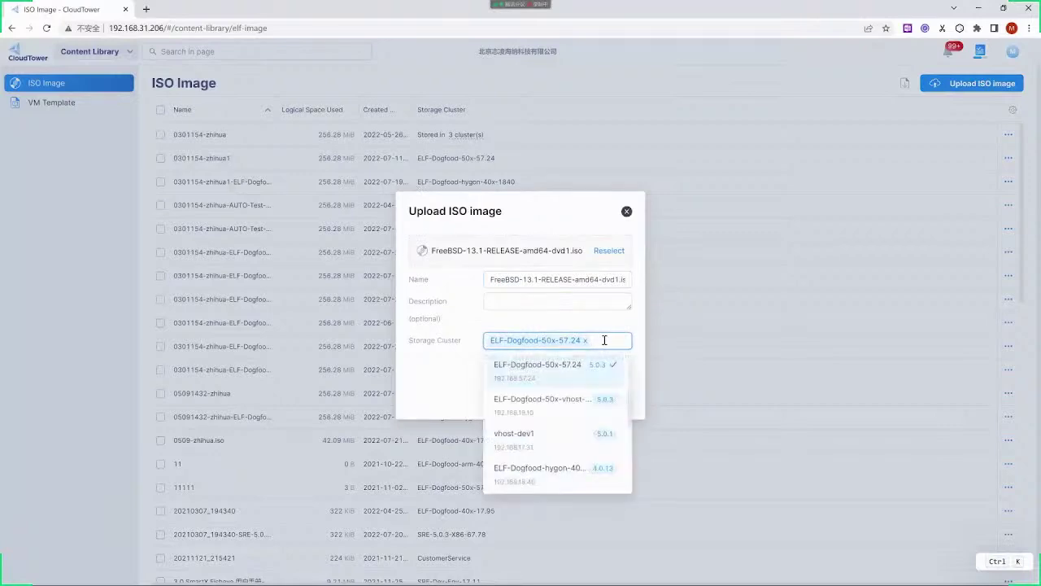
left_click(557, 402)
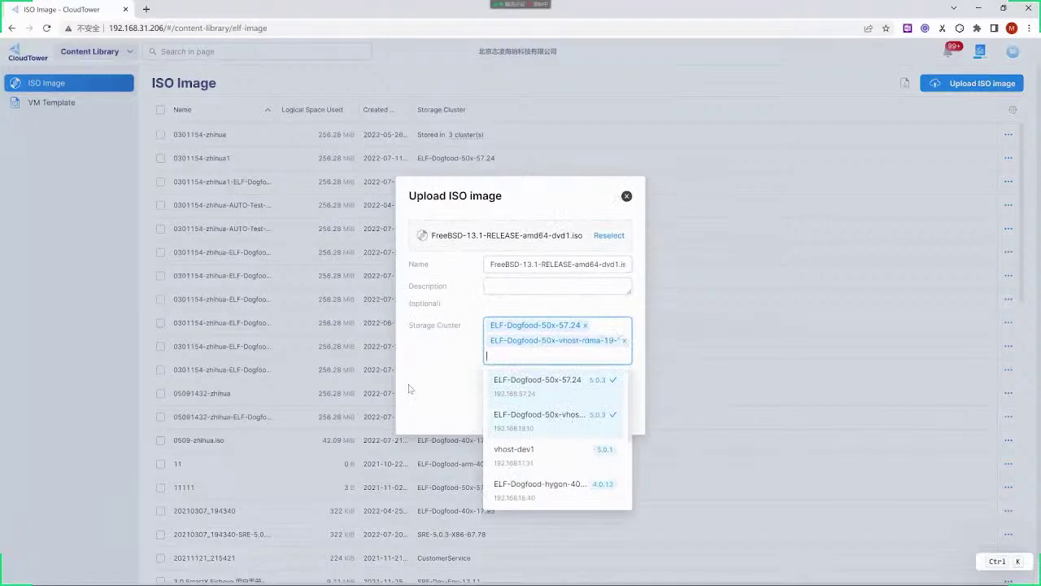
left_click(437, 398)
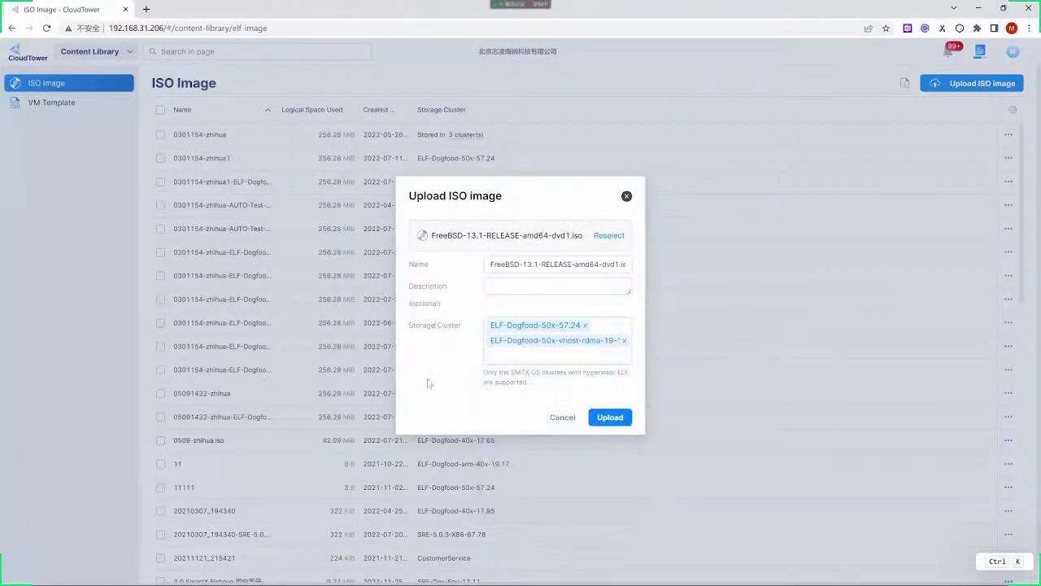
left_click(632, 200)
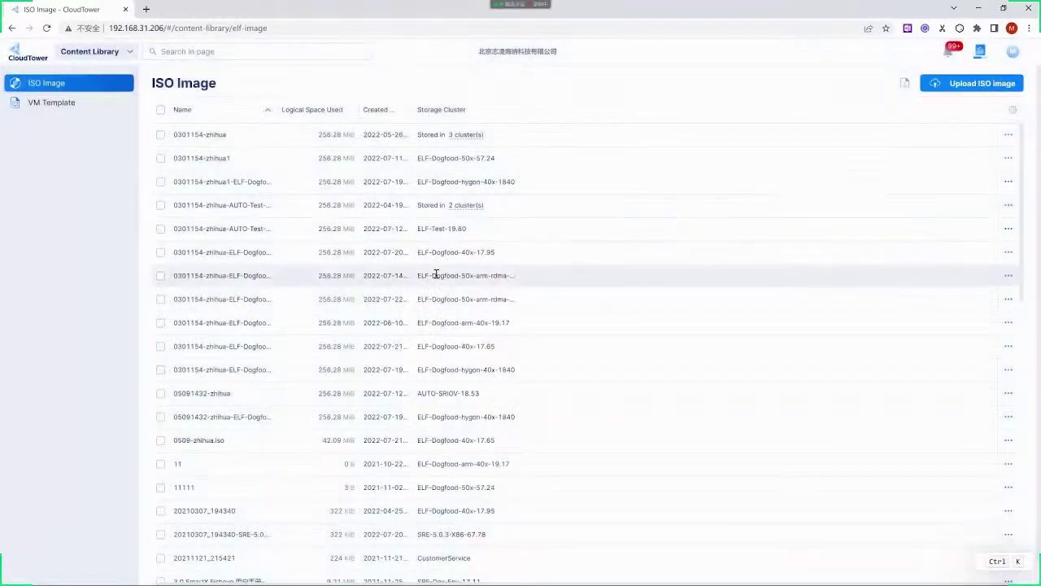
Open image 0301154-zhihua1-ELF-Dogfood-hygon-40x-1840's storage clusters and start editing them
left_click(373, 183)
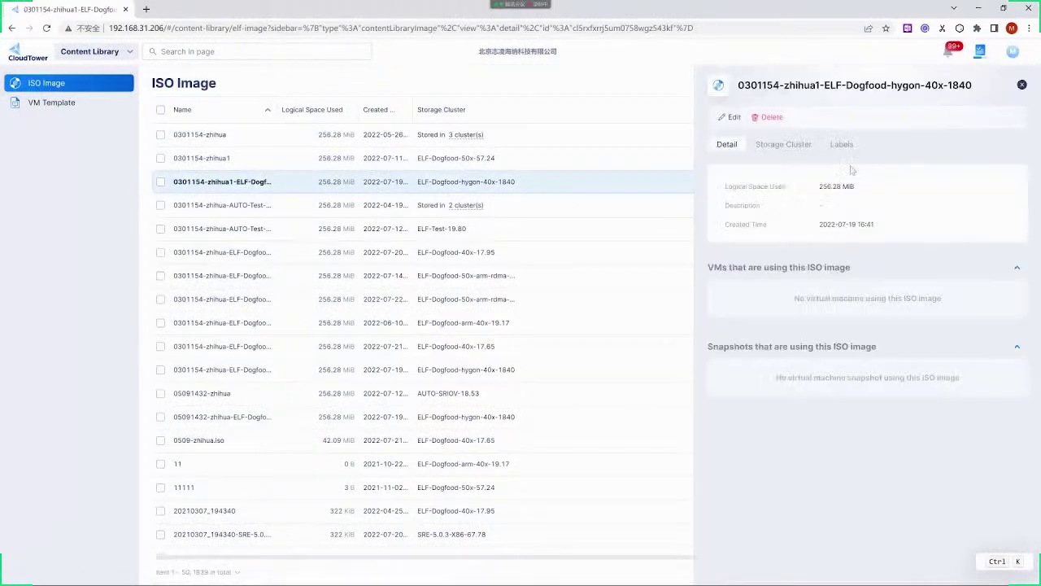
left_click(785, 145)
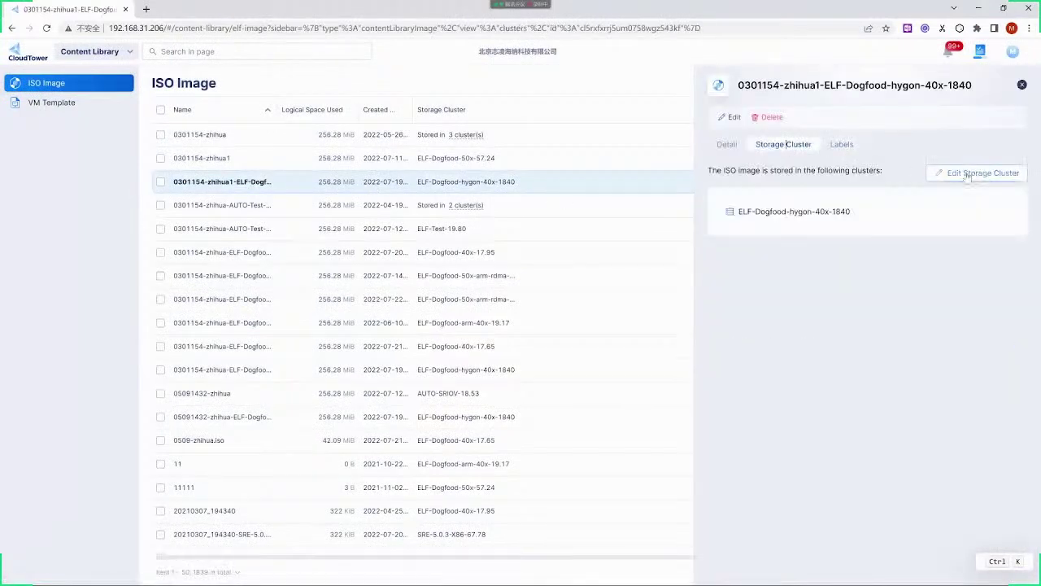
left_click(936, 172)
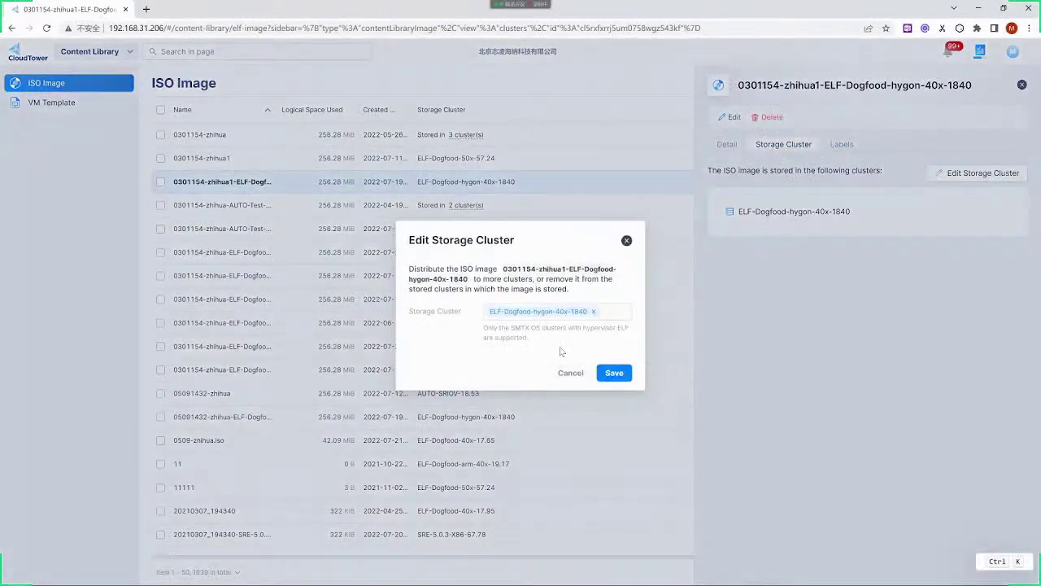
Add vhost-dev1 as a storage cluster, then close the dialog without saving
left_click(614, 312)
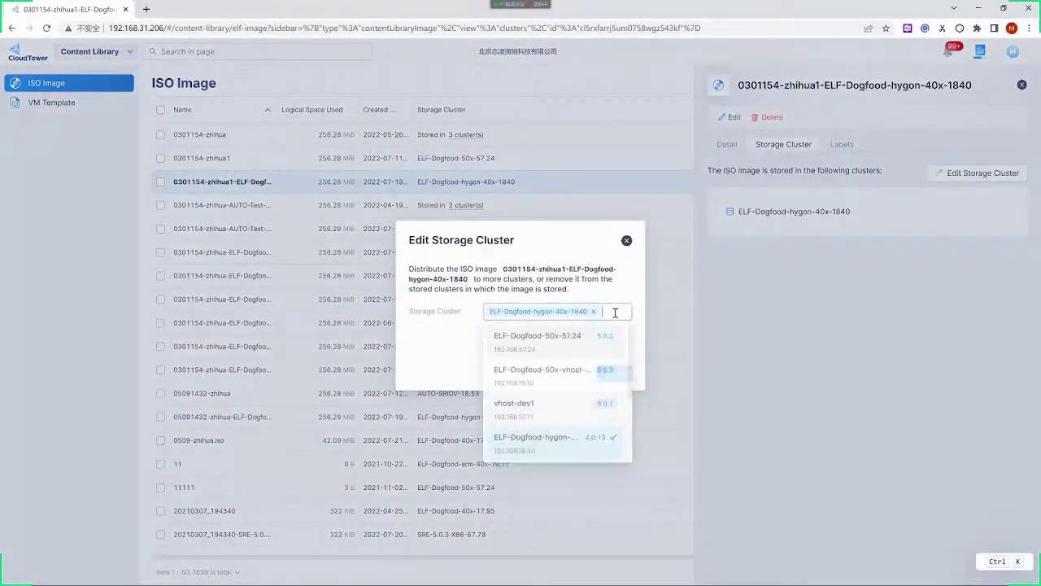
left_click(543, 404)
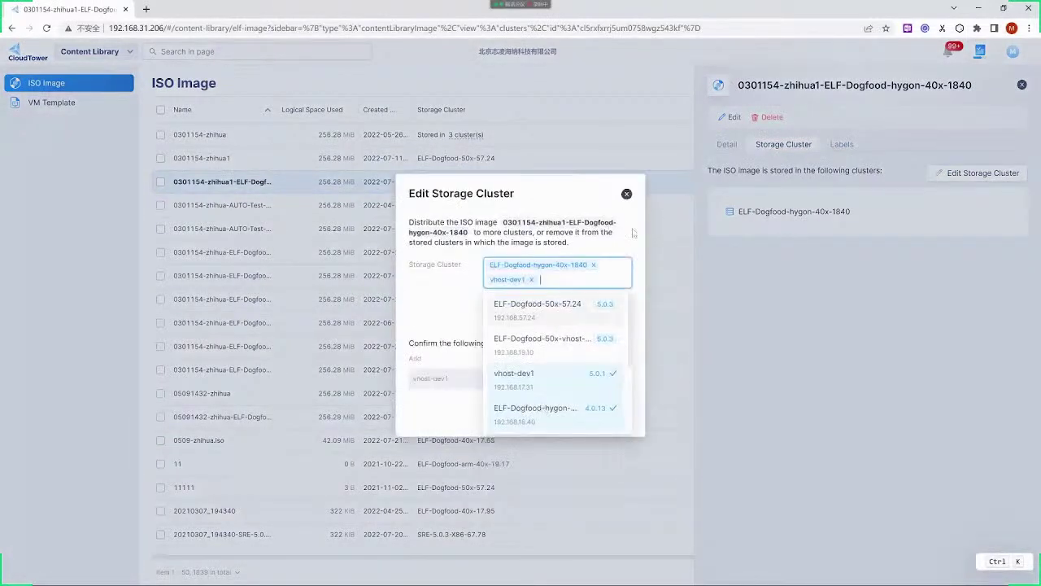
left_click(614, 233)
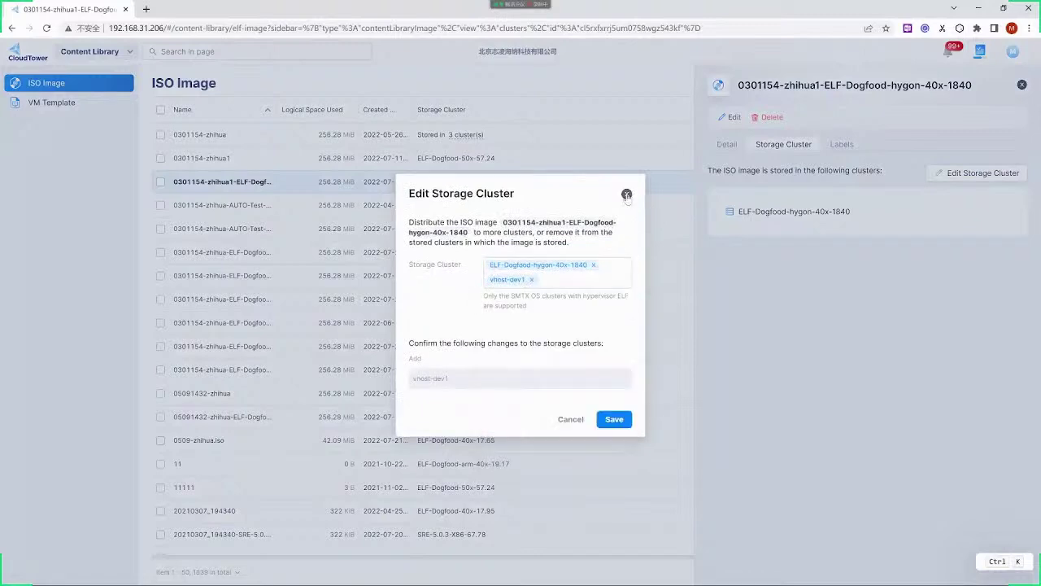
left_click(626, 195)
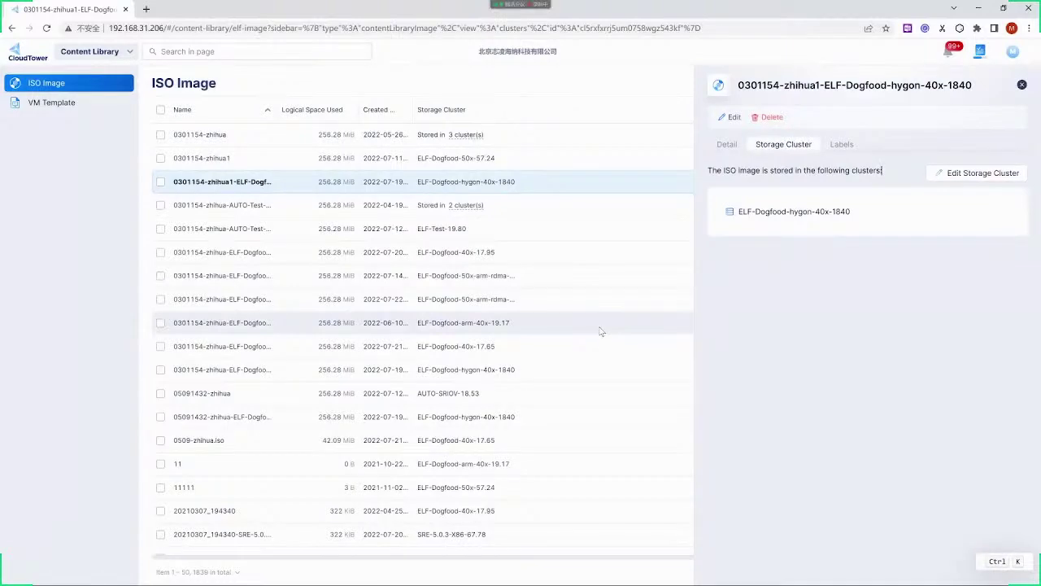
Close the image's detail panel and show the Content Library section menu
scroll(599, 321, "down", 1)
scroll(599, 318, "up", 1)
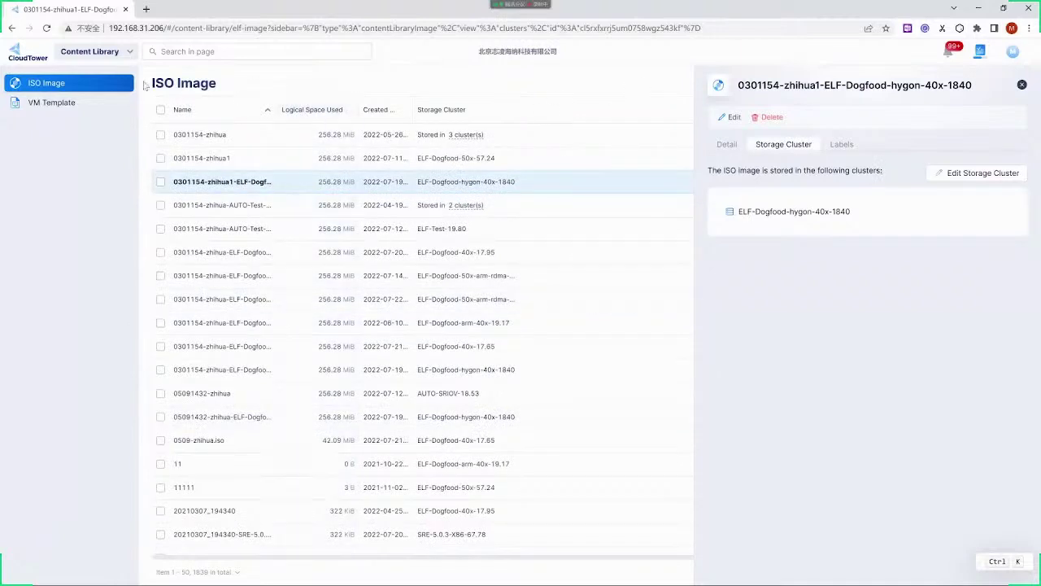
left_click(116, 55)
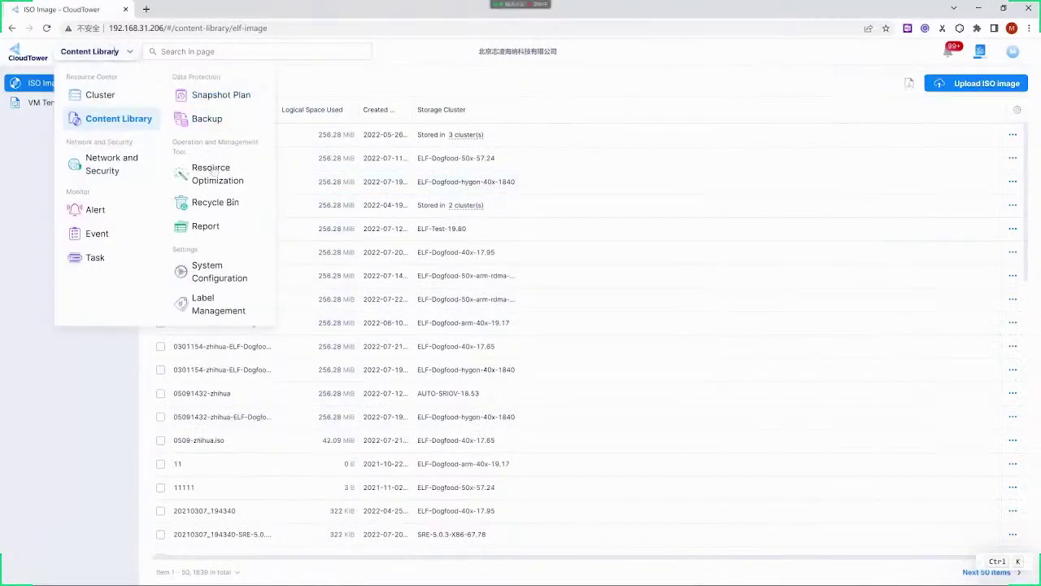
Open the Dead VMs optimization rule for editing, showing its 30-day Power State = Shutdown filter
left_click(214, 178)
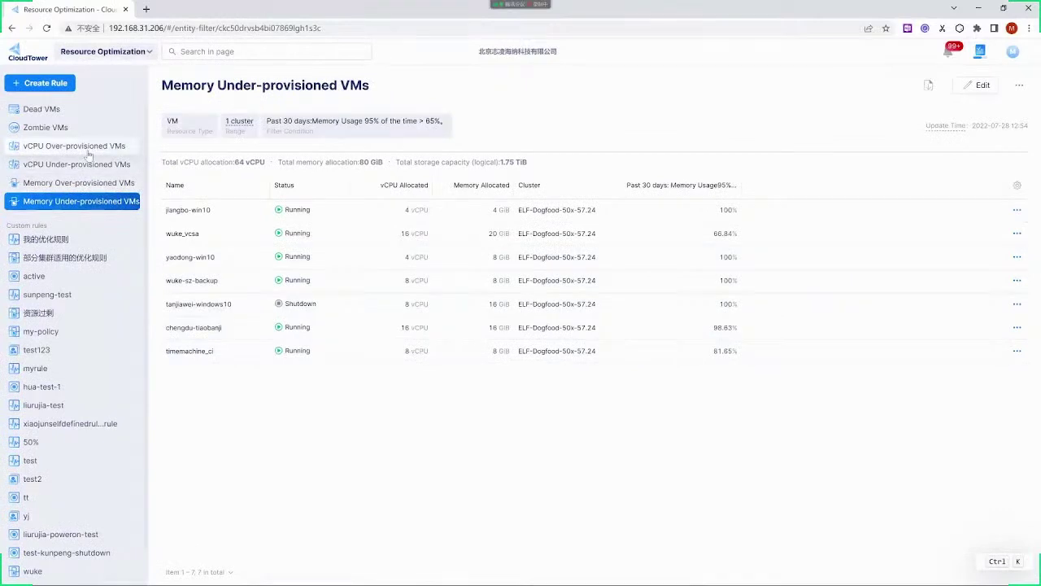
left_click(62, 114)
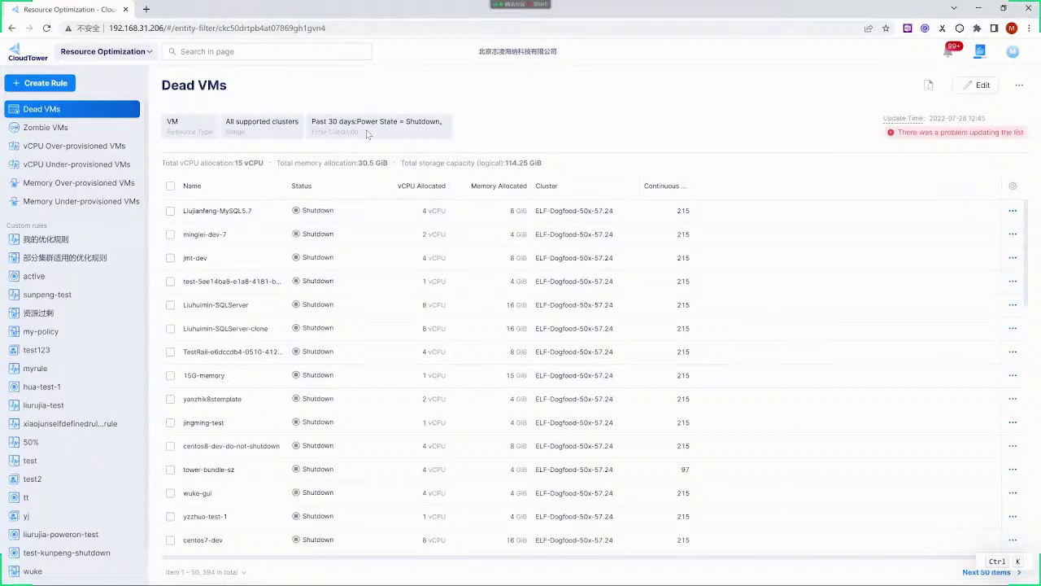
left_click(979, 85)
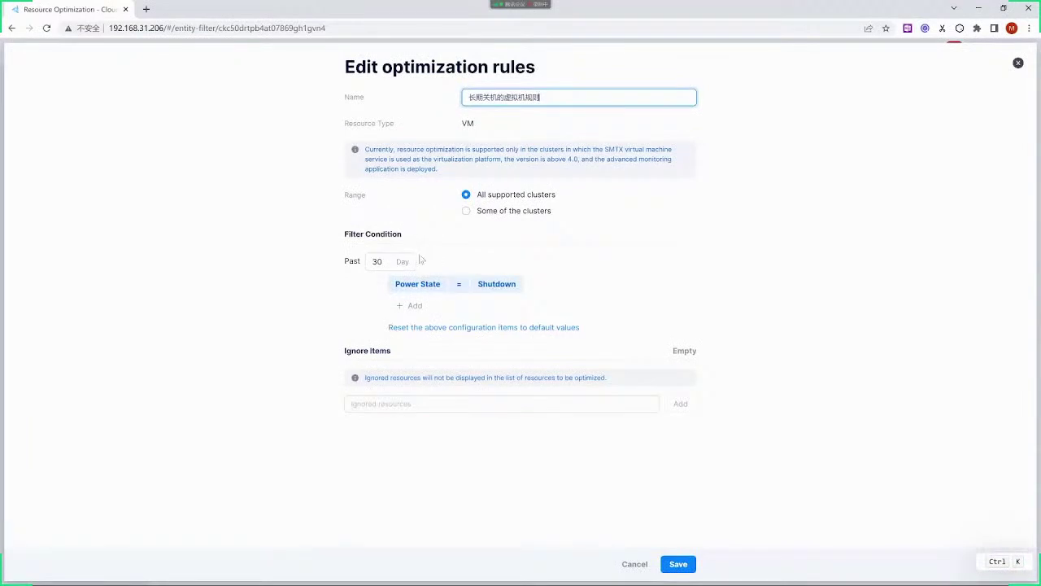
Change the Dead VMs rule's look-back window from 30 to 20 days and save it
left_click(363, 266)
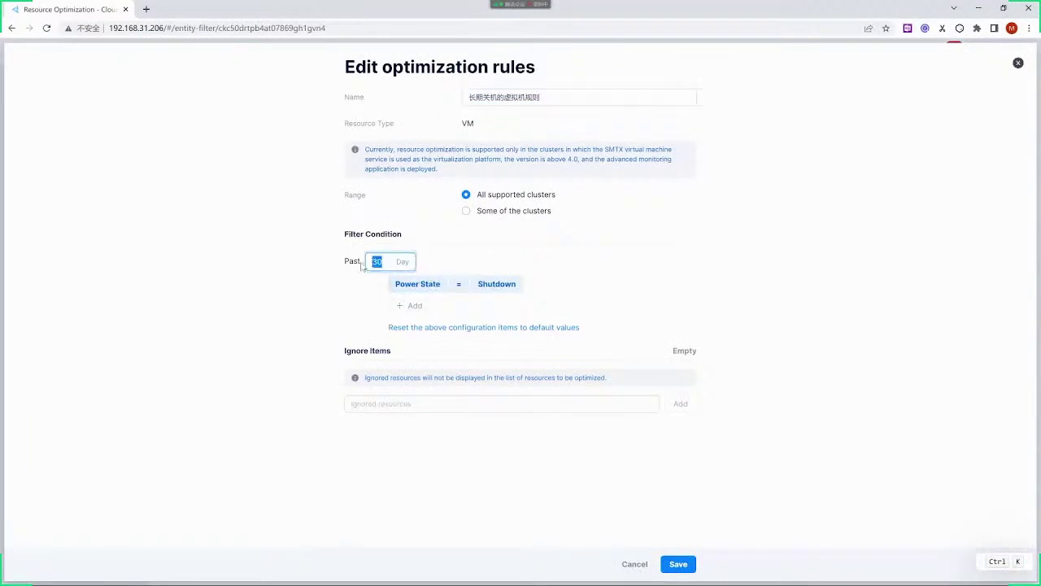
type("2")
left_click(679, 563)
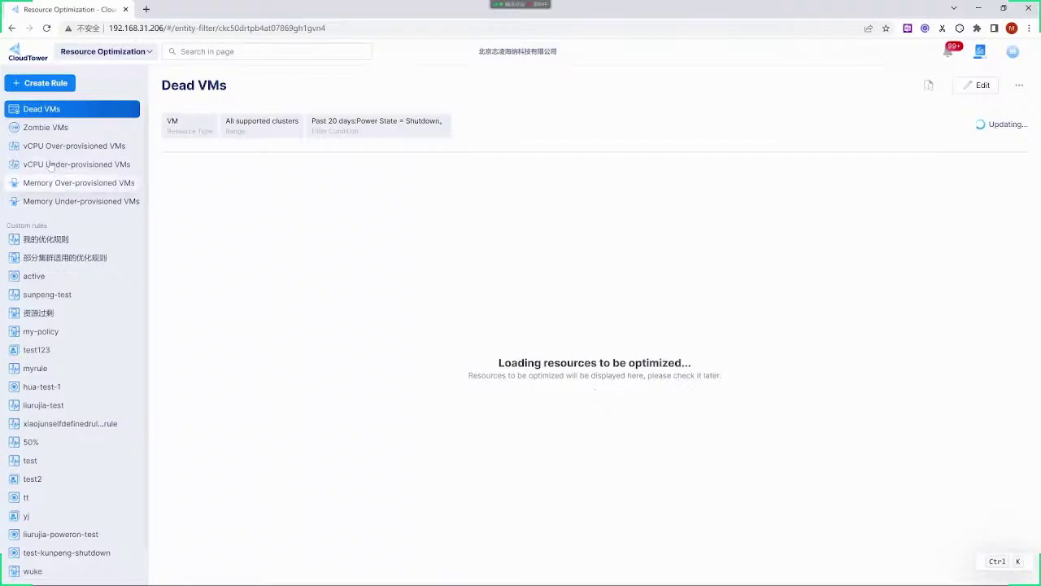
Browse the Memory Over-provisioned, Memory Under-provisioned and Dead VMs rules, ending on Memory Over-provisioned VMs
left_click(65, 186)
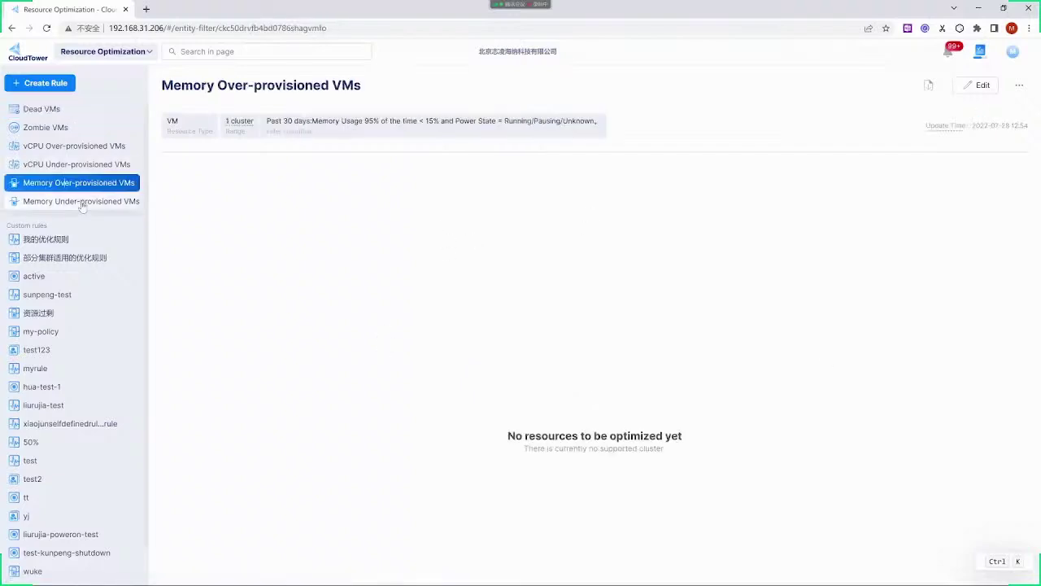
left_click(81, 203)
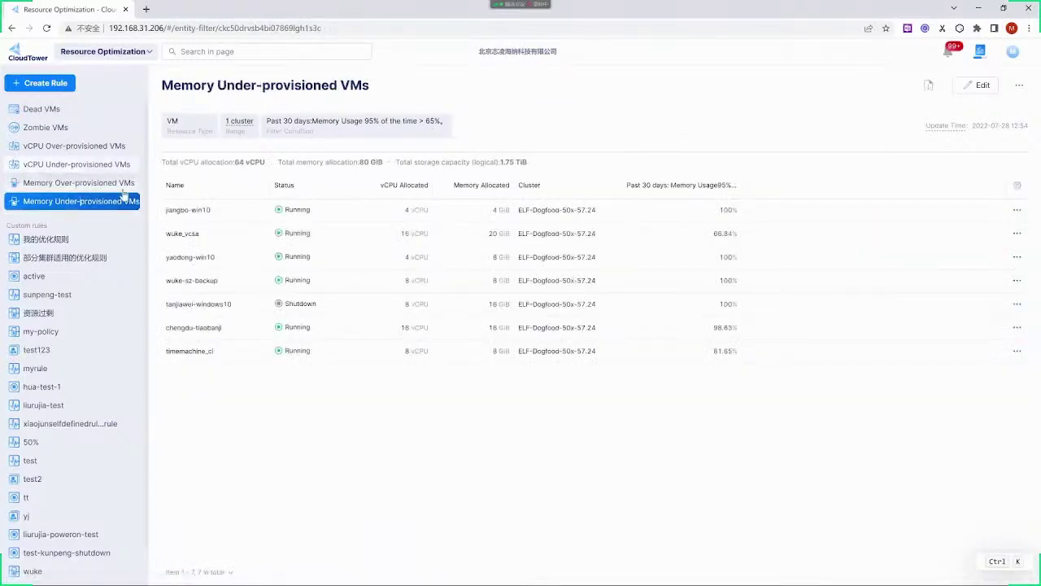
left_click(68, 117)
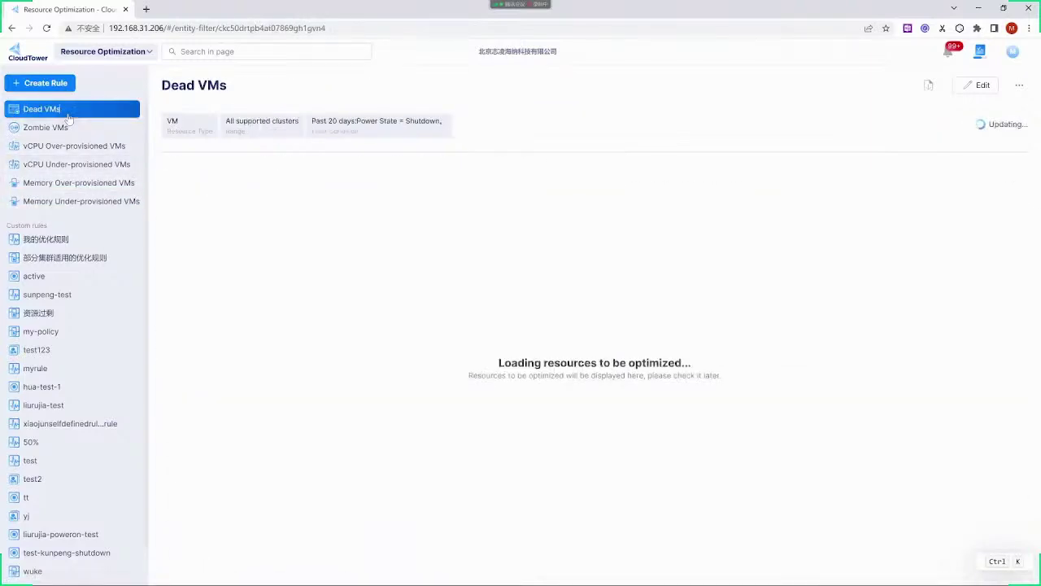
left_click(103, 190)
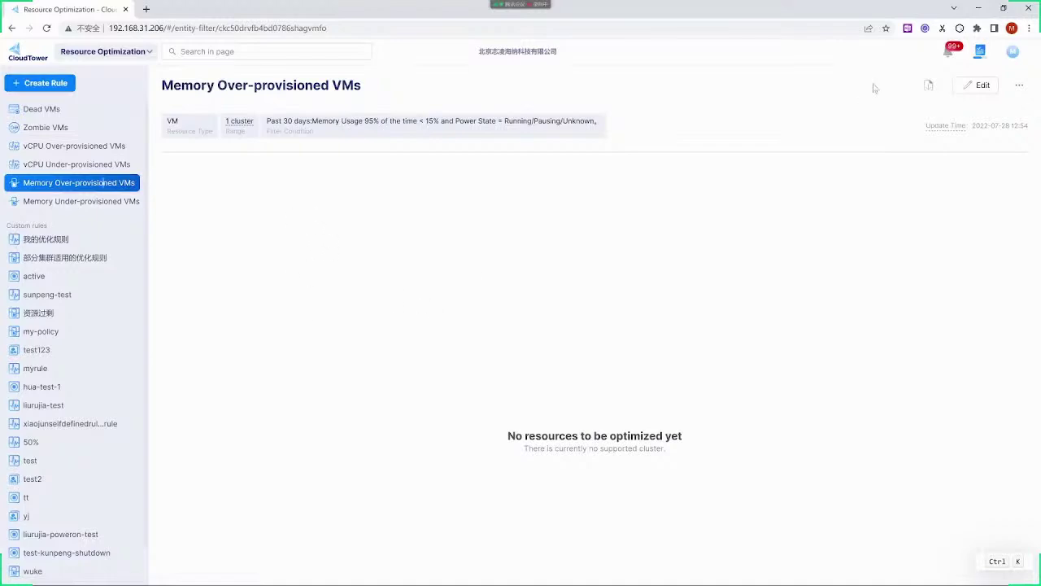
left_click(975, 85)
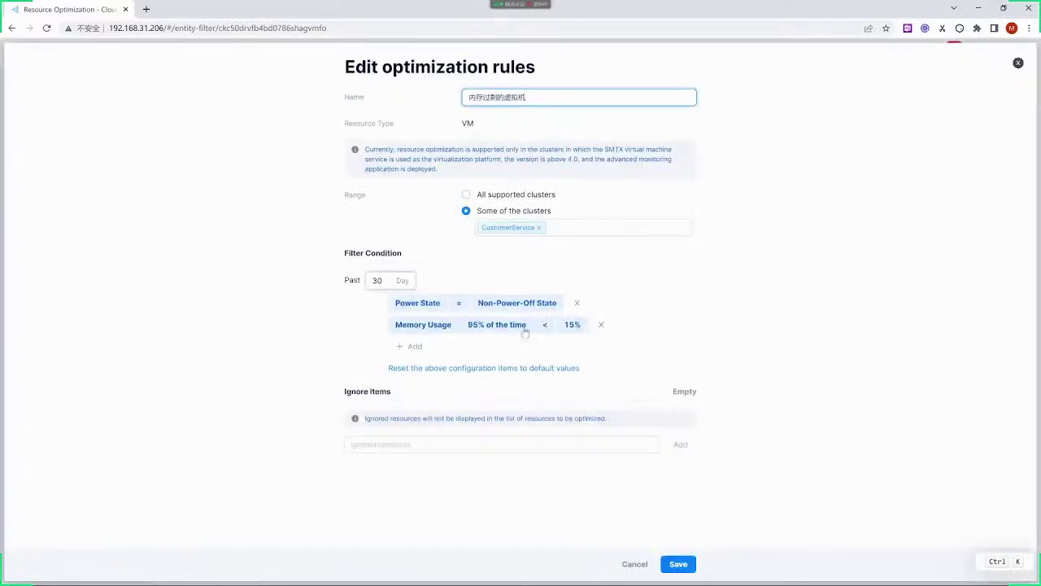
left_click(402, 350)
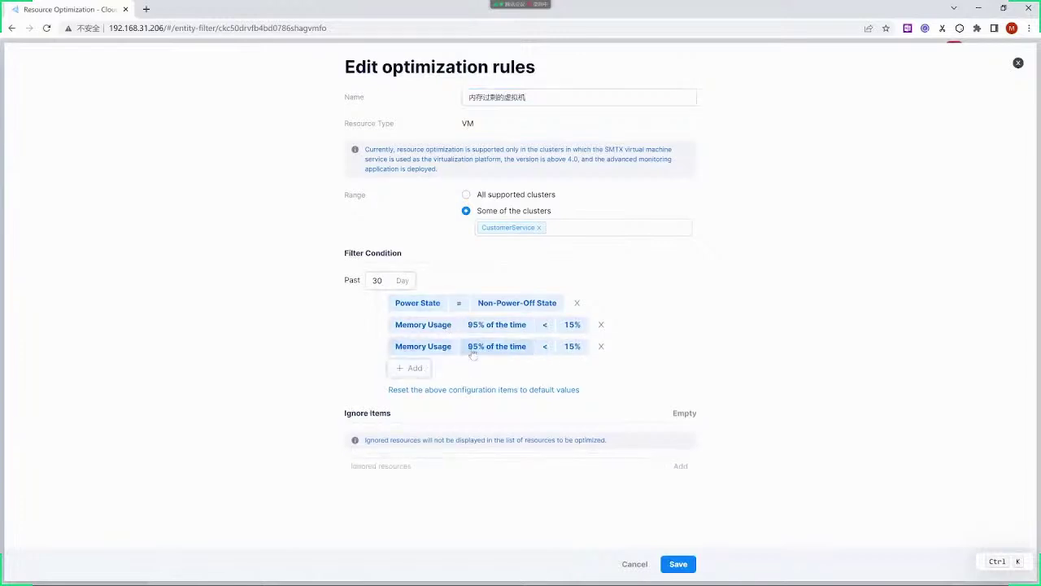
left_click(449, 350)
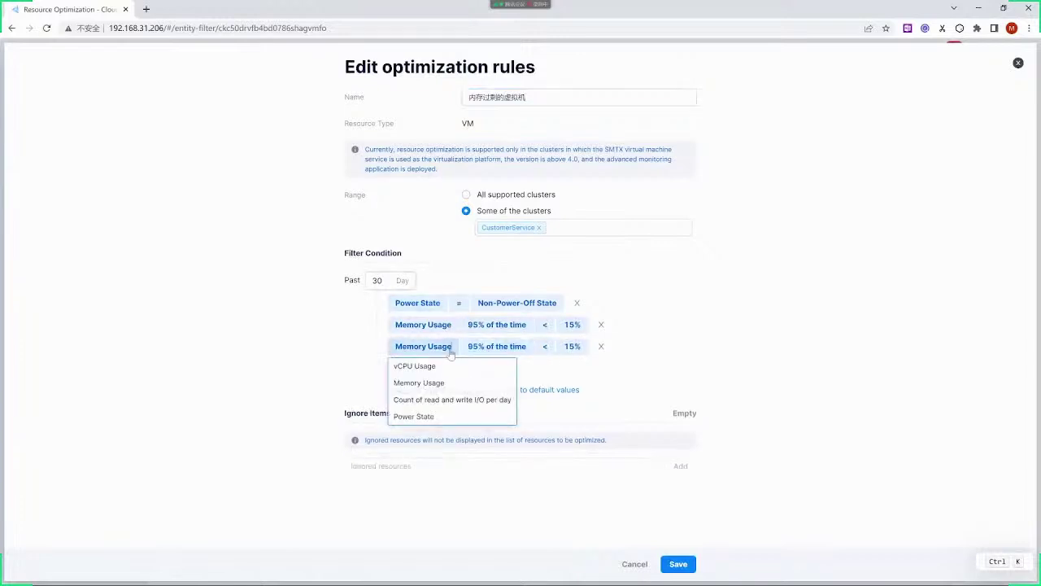
left_click(590, 523)
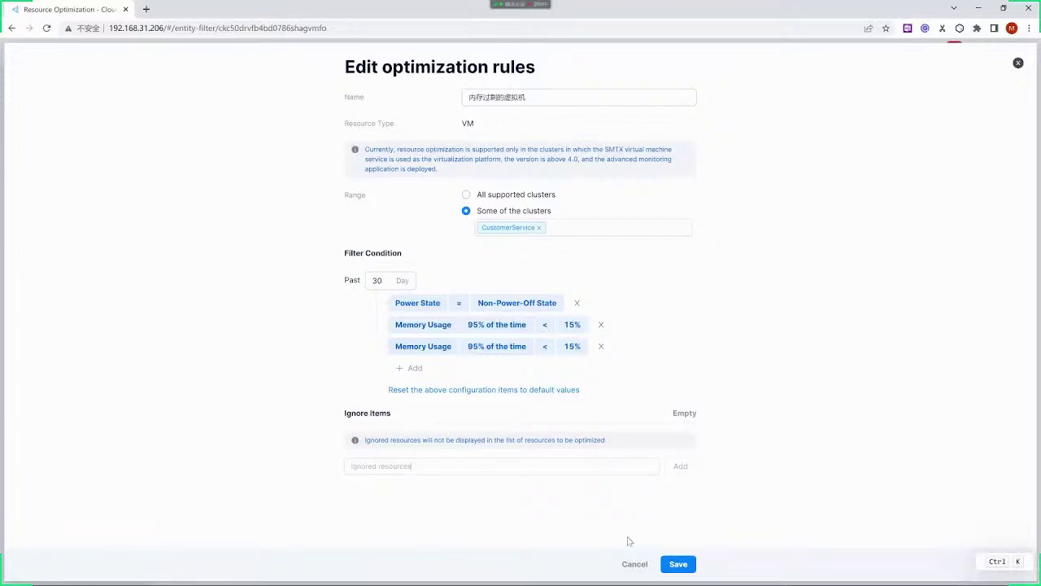
left_click(634, 564)
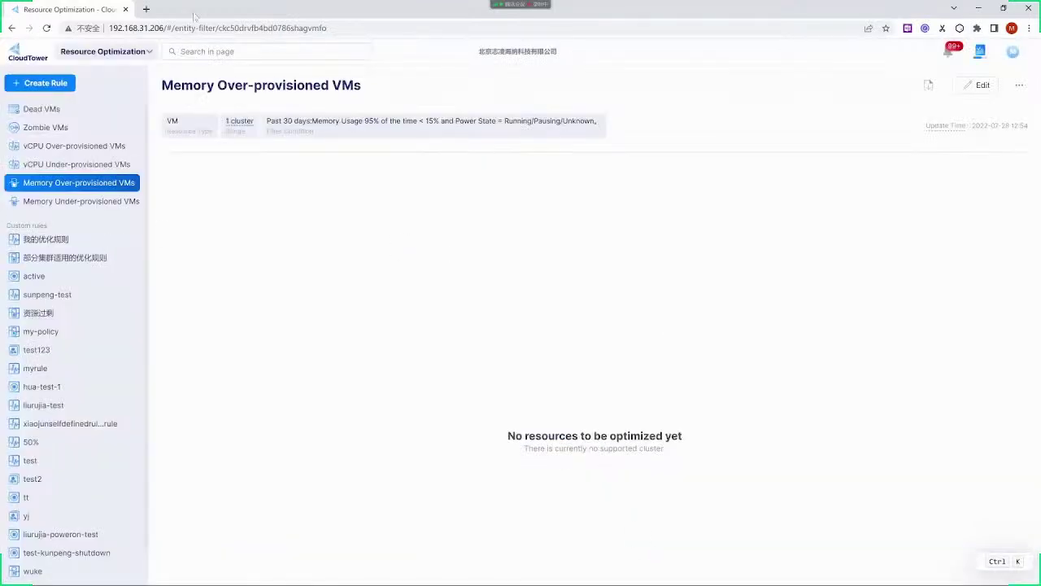
Go to the Recycle Bin and list all 169 deleted VMs, with 19.89 TiB releasable
left_click(139, 55)
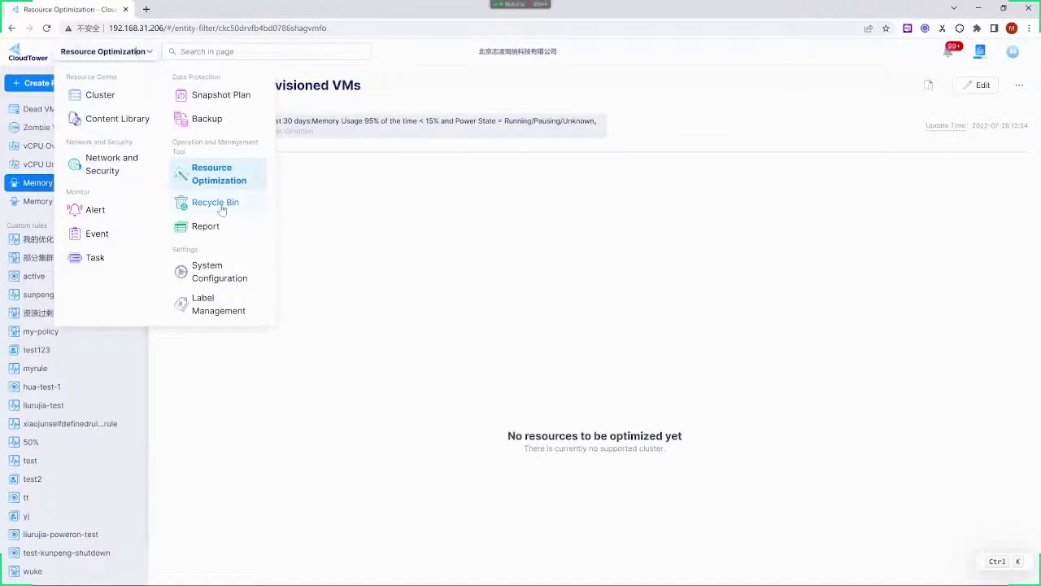
left_click(219, 205)
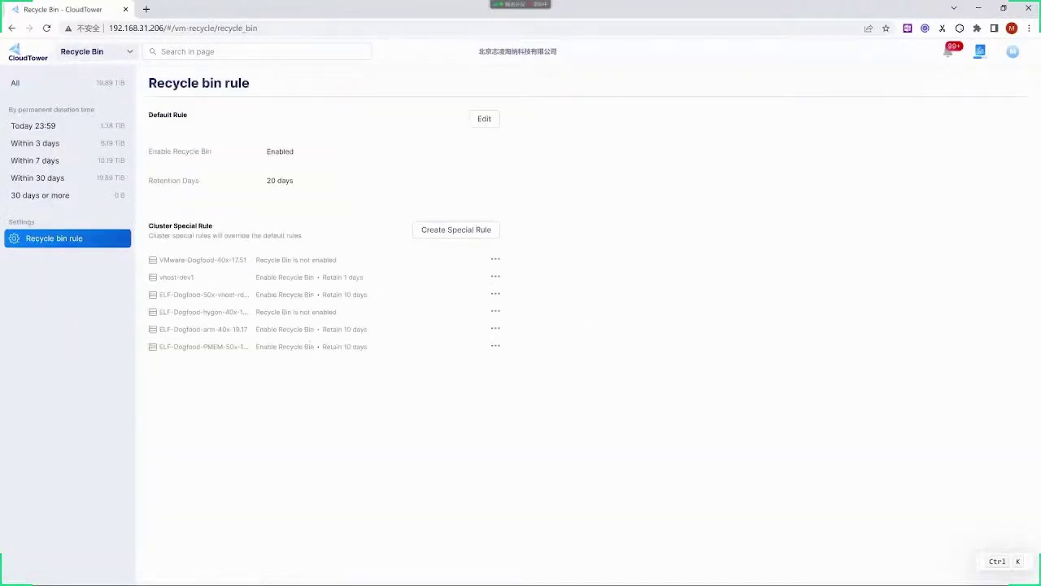
left_click(47, 84)
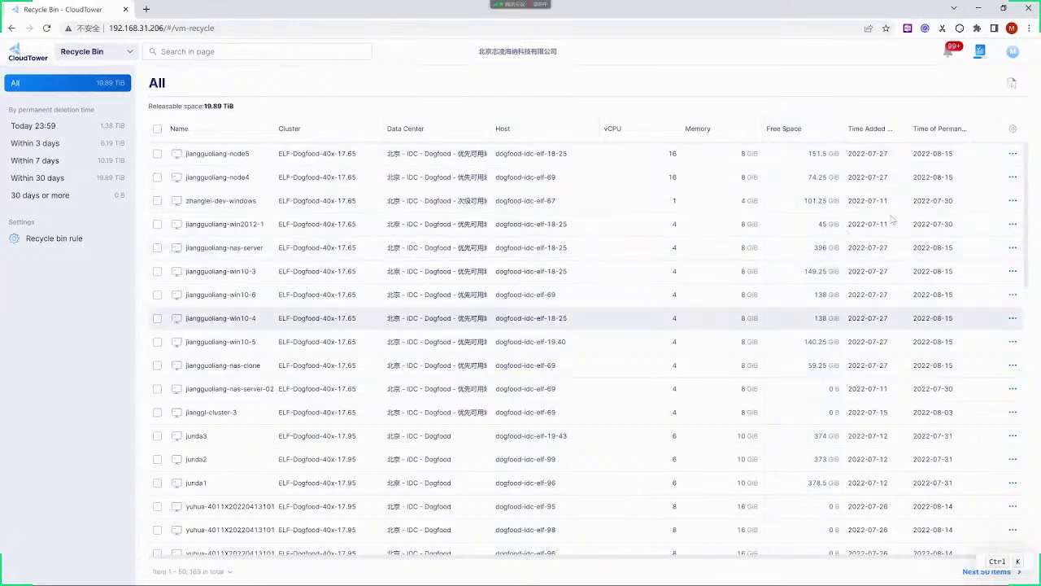
View the 20-day recycle bin rule, then start and discard an ELF-GPU special rule
left_click(63, 244)
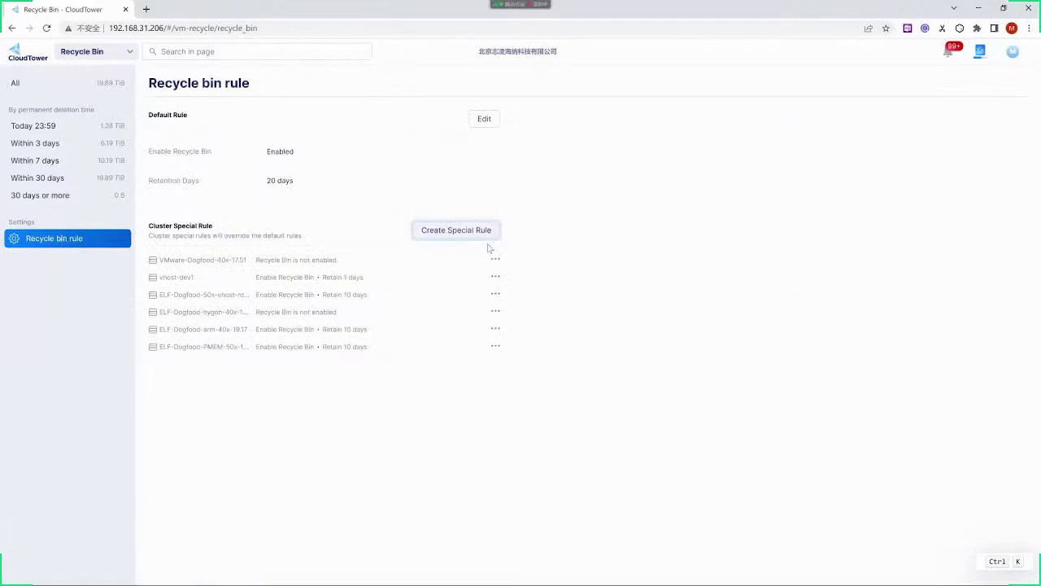
left_click(464, 230)
left_click(556, 251)
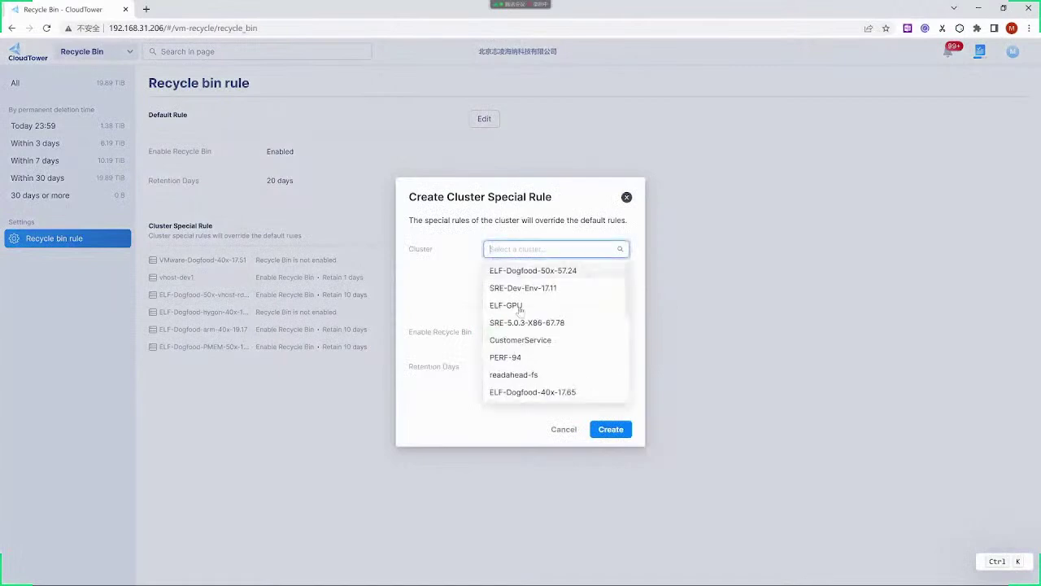
left_click(519, 309)
left_click(624, 199)
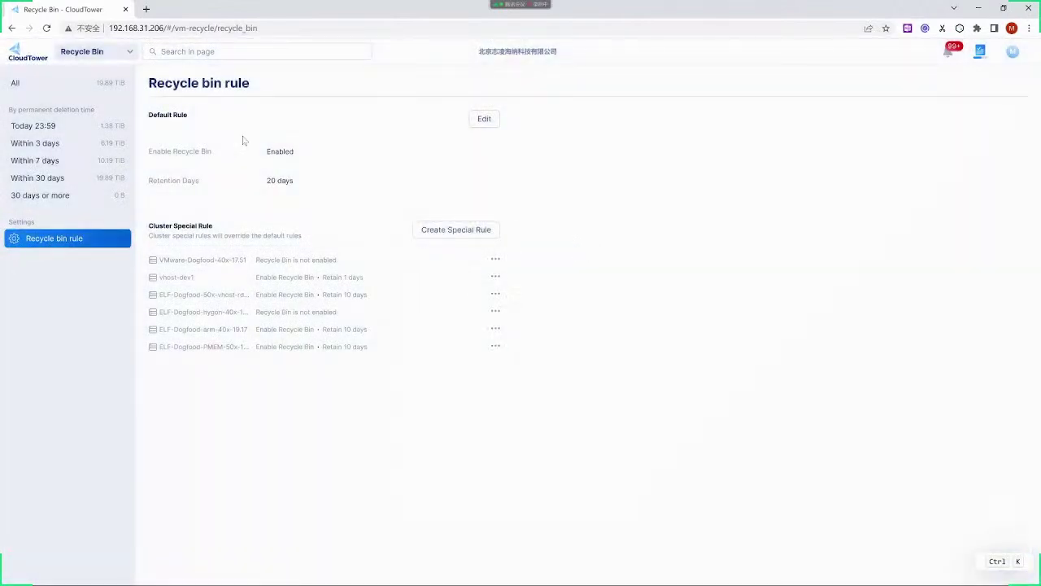
left_click(109, 54)
Return to the Cluster section and log out of the current account
left_click(90, 95)
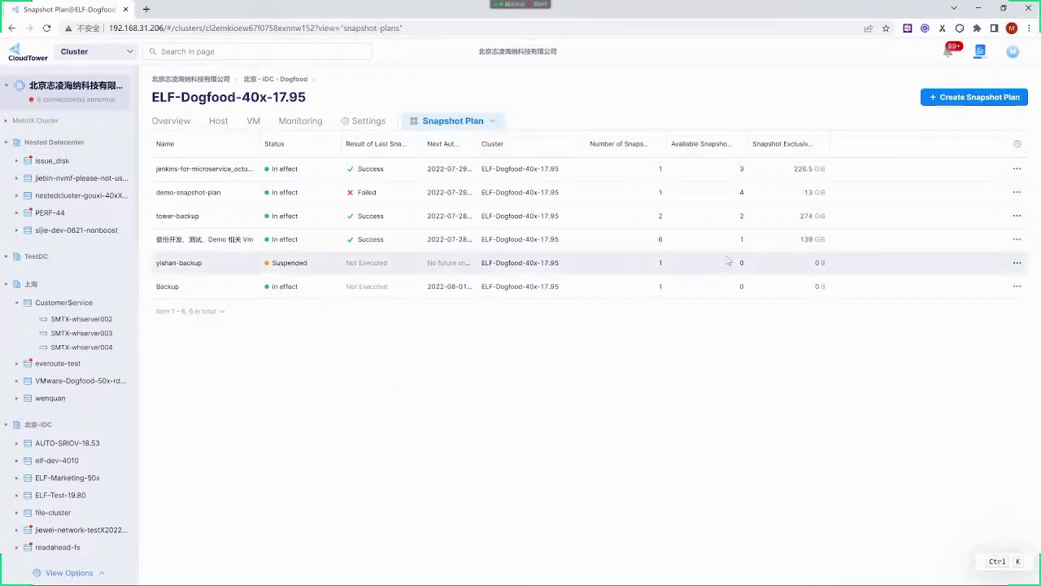
mouse_move(1019, 52)
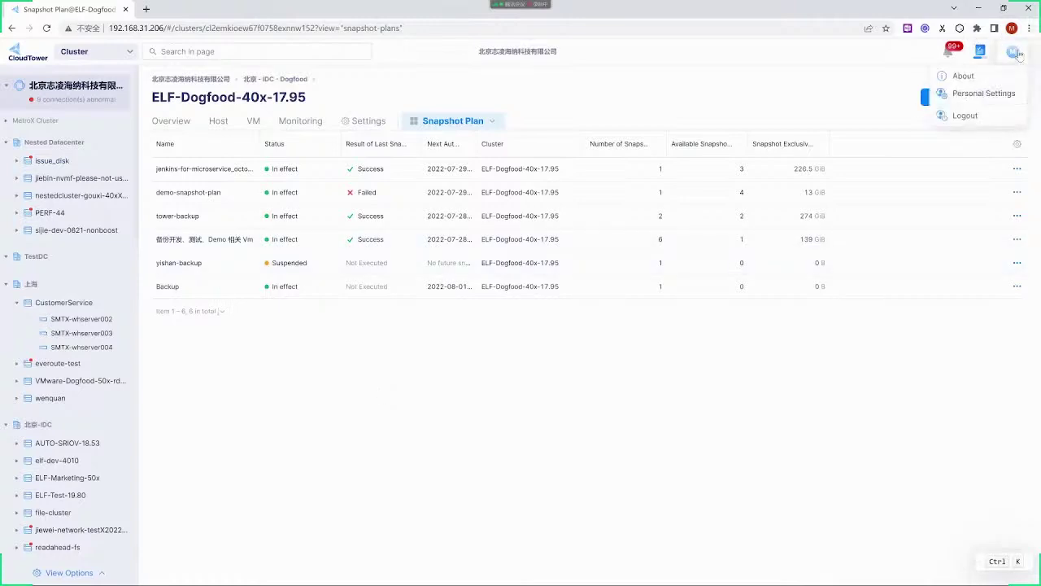
left_click(969, 116)
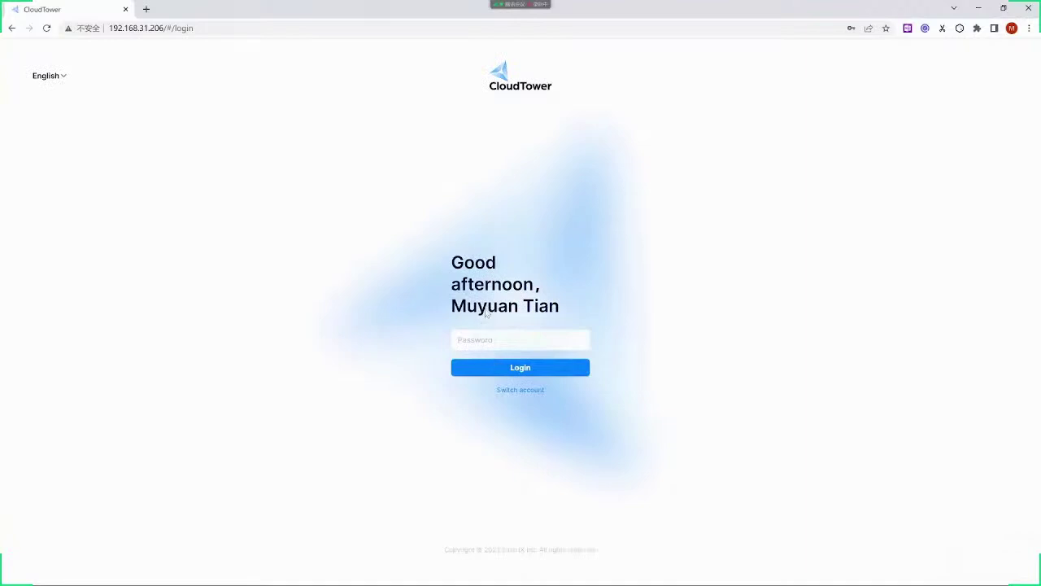
Switch accounts and sign in as vmuser with its password and login source
left_click(521, 389)
left_click(502, 291)
type("vmuser")
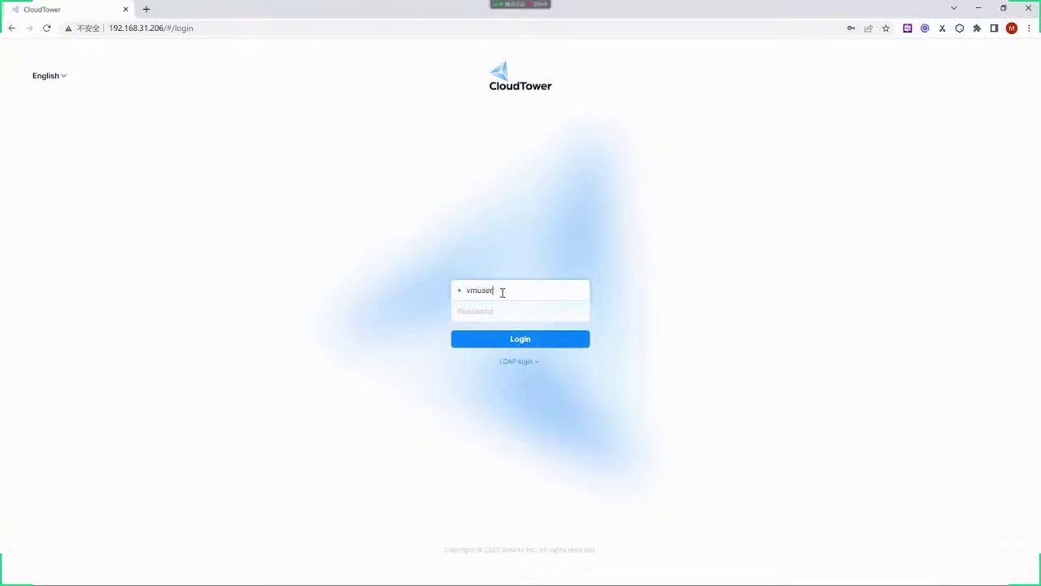
key("Tab")
type("*****")
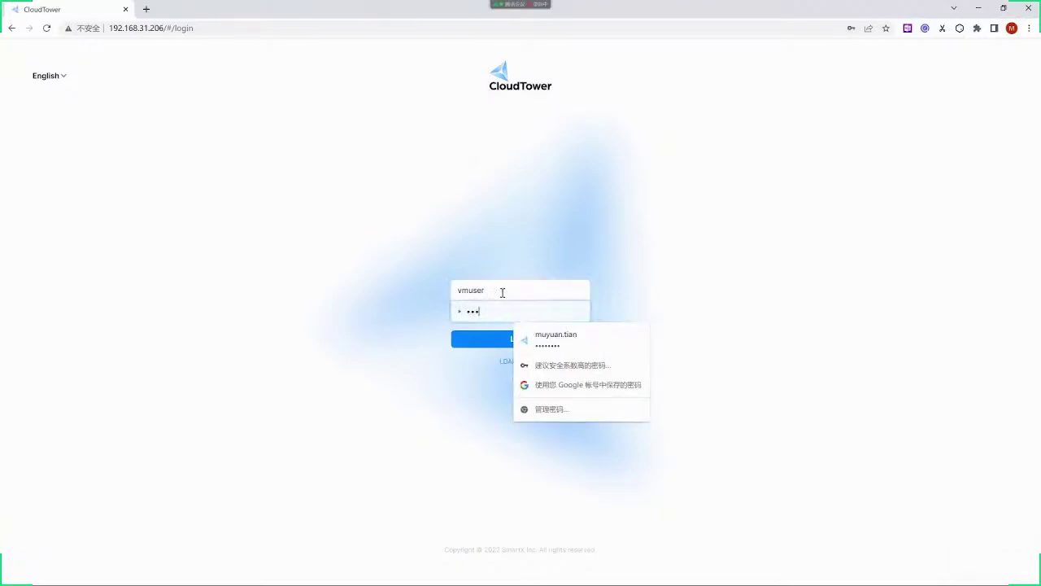
type("***")
left_click(399, 453)
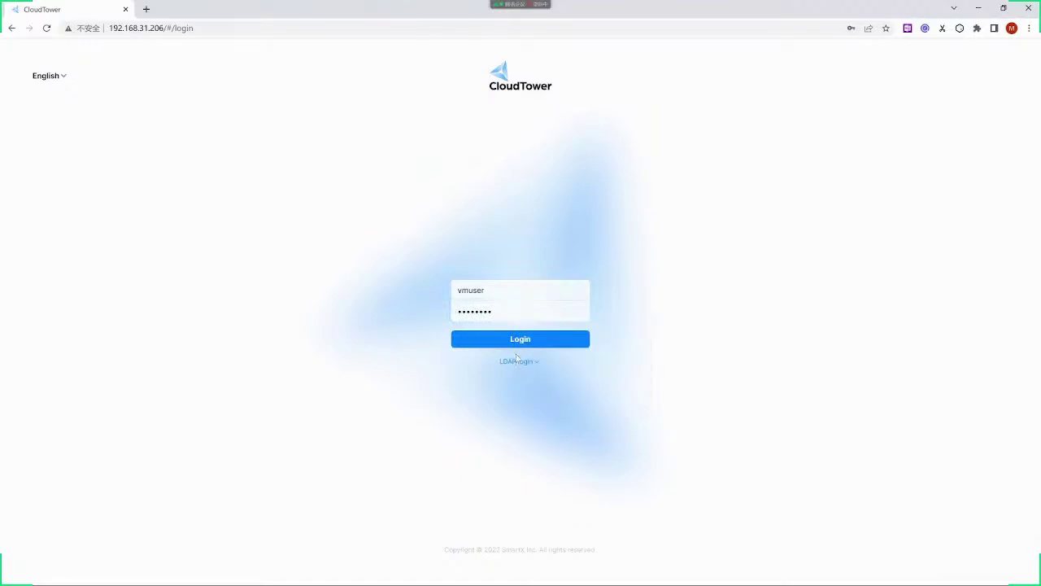
left_click(519, 363)
left_click(521, 396)
left_click(521, 348)
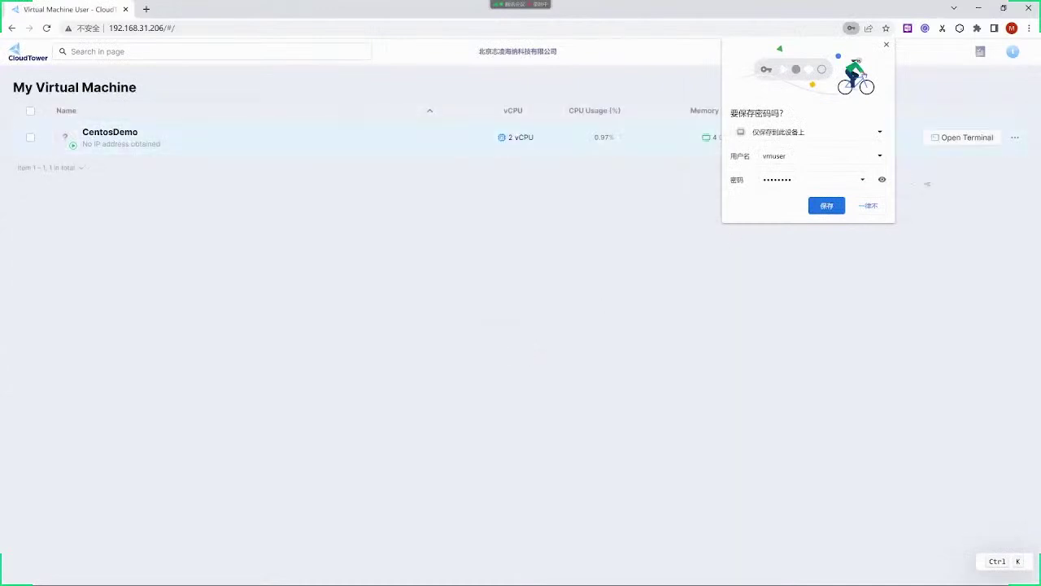
Dismiss the save-password prompt and review CentosDemo's Performance and Detail tabs, then close its panel
left_click(886, 45)
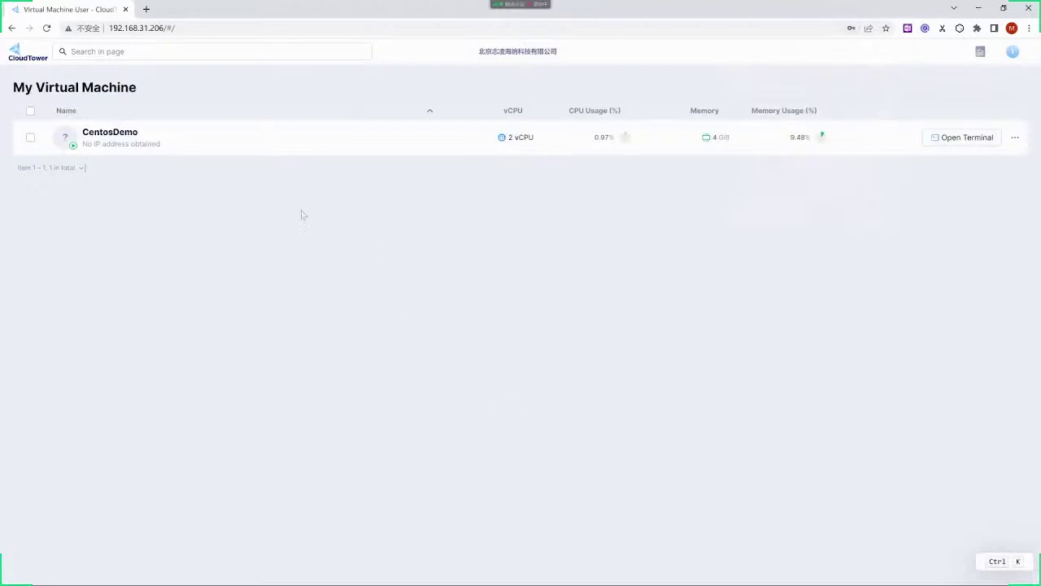
left_click(276, 148)
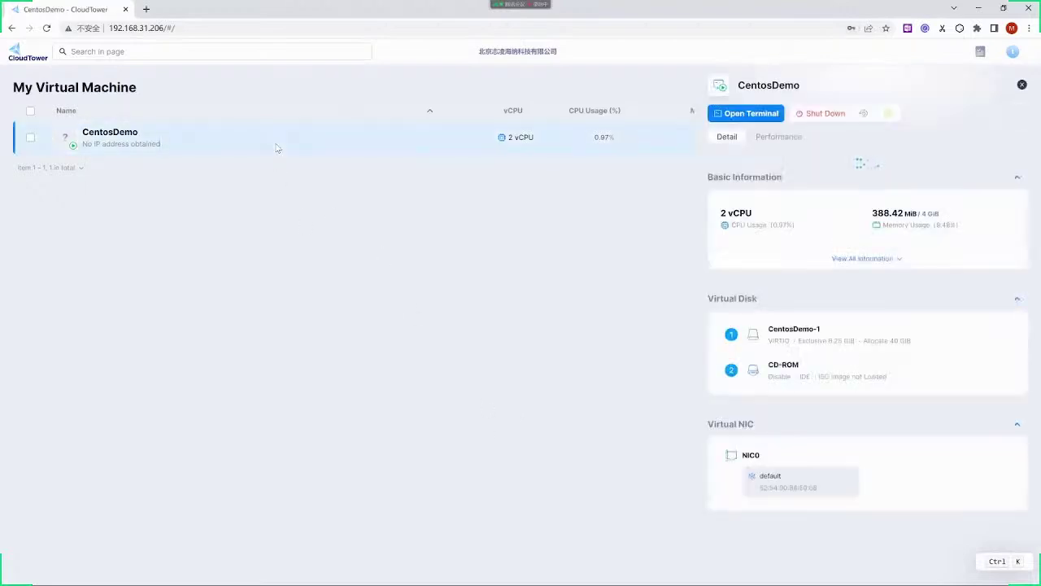
left_click(781, 136)
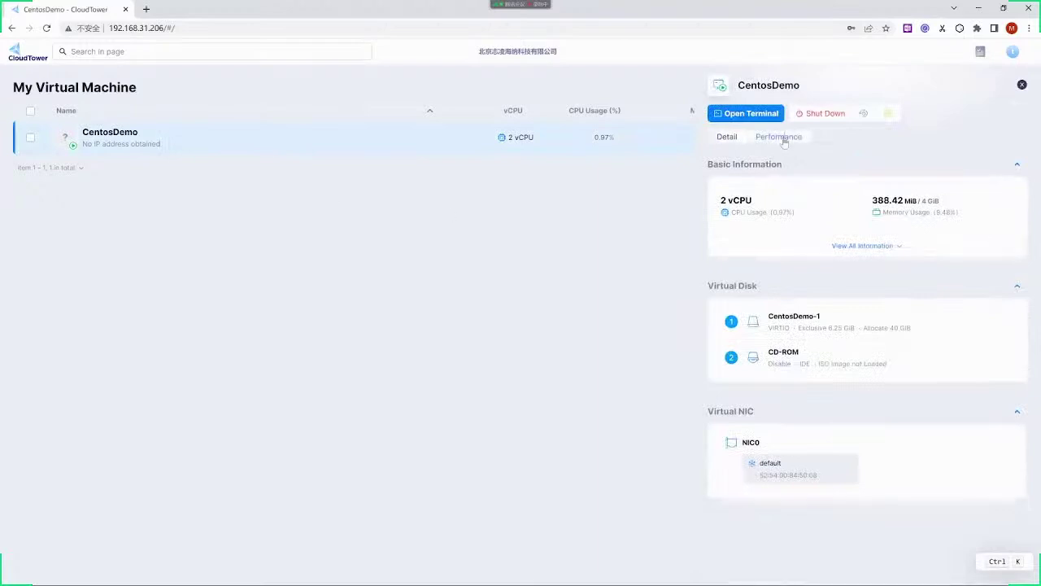
left_click(732, 139)
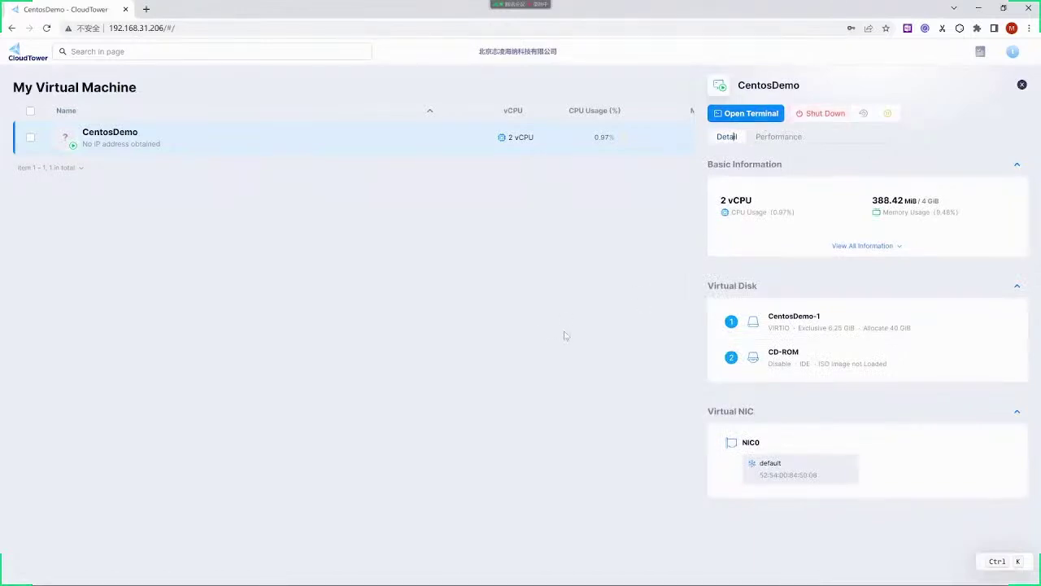
left_click(450, 325)
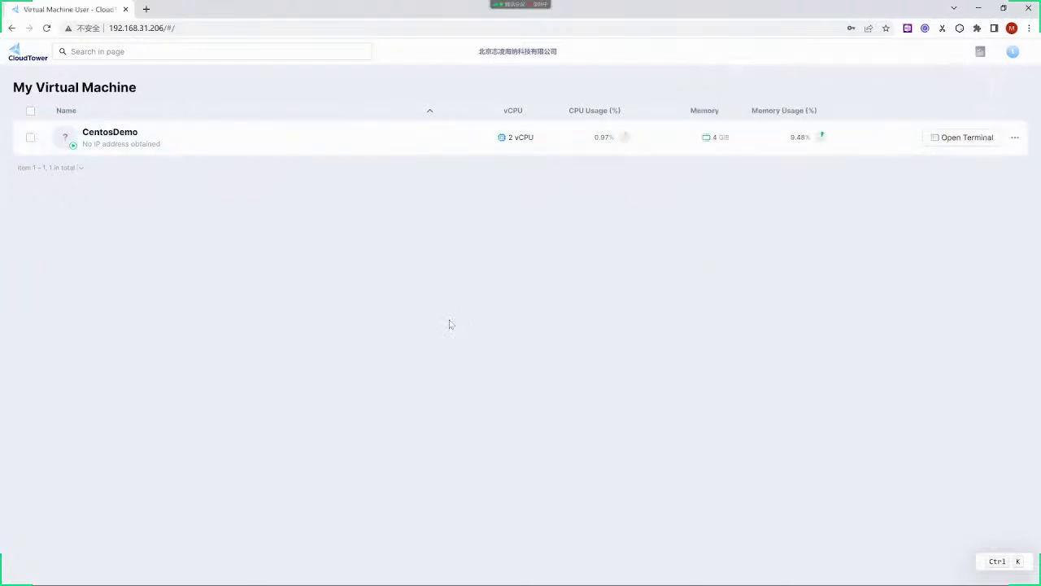